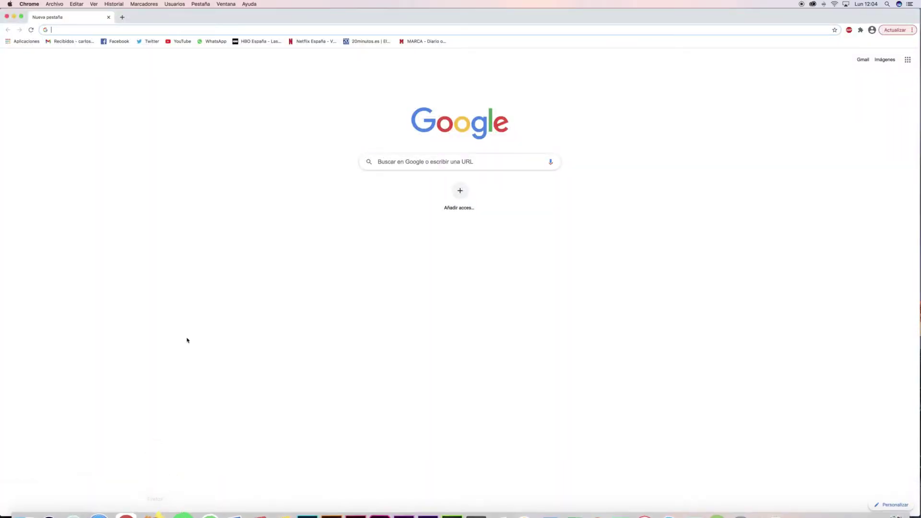
Search Google for 'blogger' and open the official Blogger.com site.
{"action": "type", "text": "blogger"}
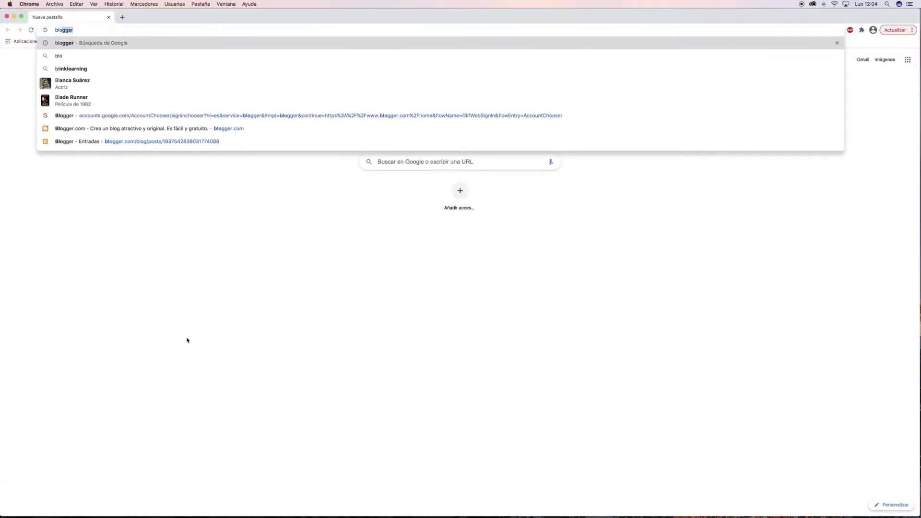
{"action": "key", "text": "Return"}
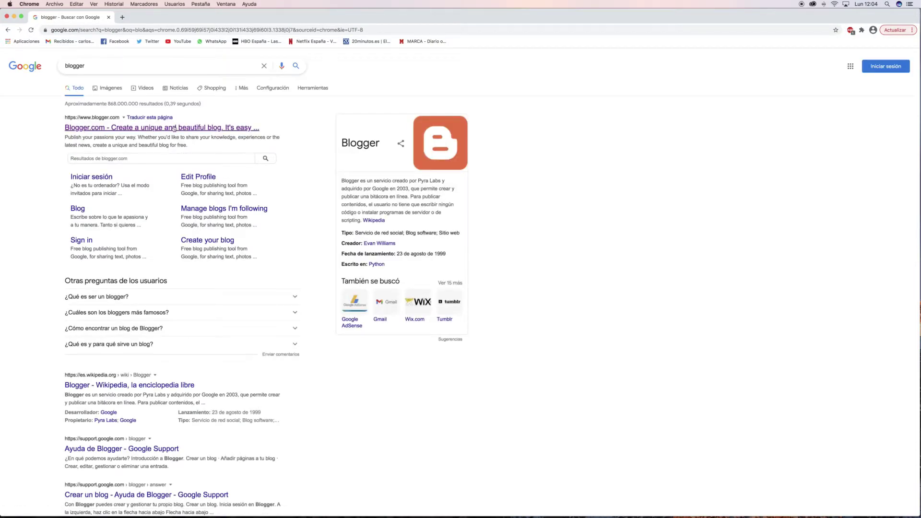
{"action": "left_click", "coordinate": [138, 129]}
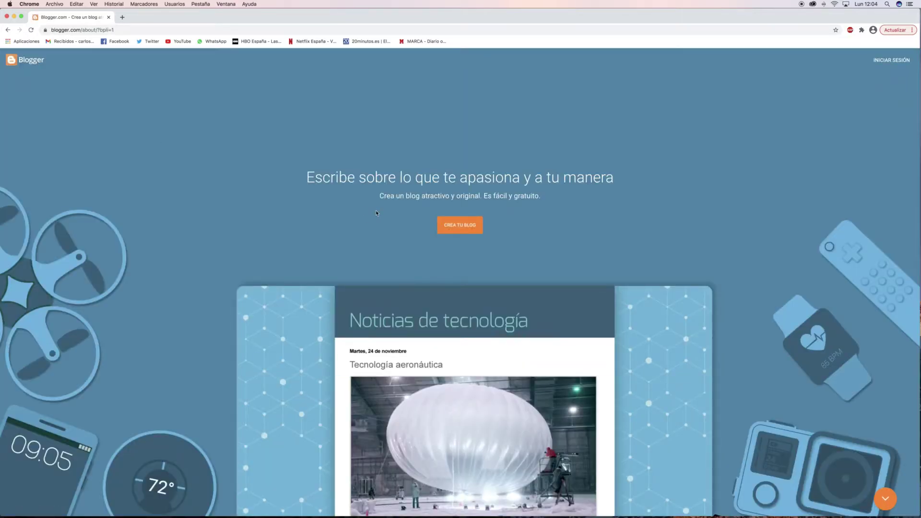
{"action": "scroll", "coordinate": [534, 209], "scroll_direction": "down", "scroll_amount": 5}
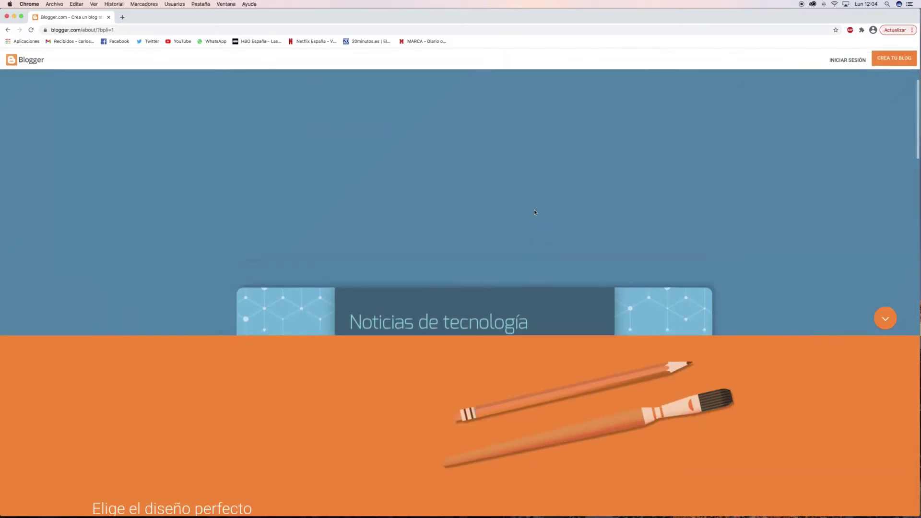
{"action": "scroll", "coordinate": [535, 211], "scroll_direction": "down", "scroll_amount": 10}
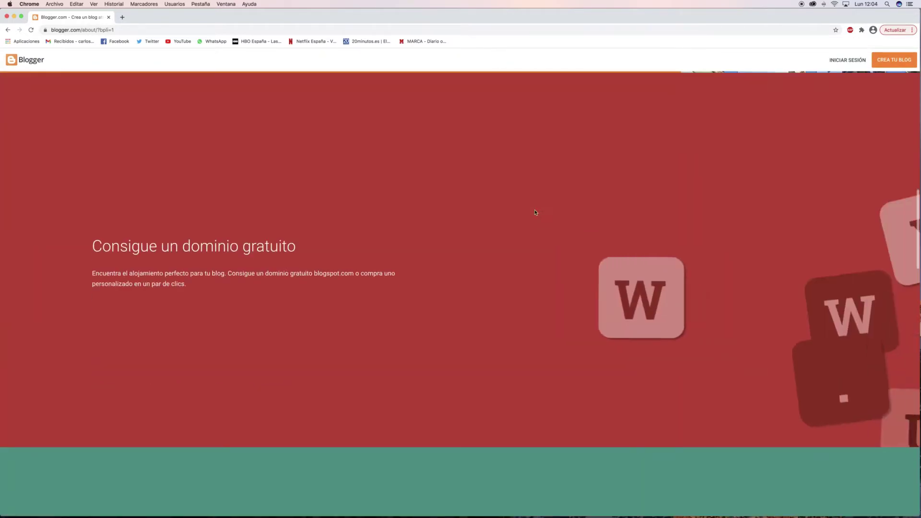
{"action": "scroll", "coordinate": [536, 212], "scroll_direction": "down", "scroll_amount": 15}
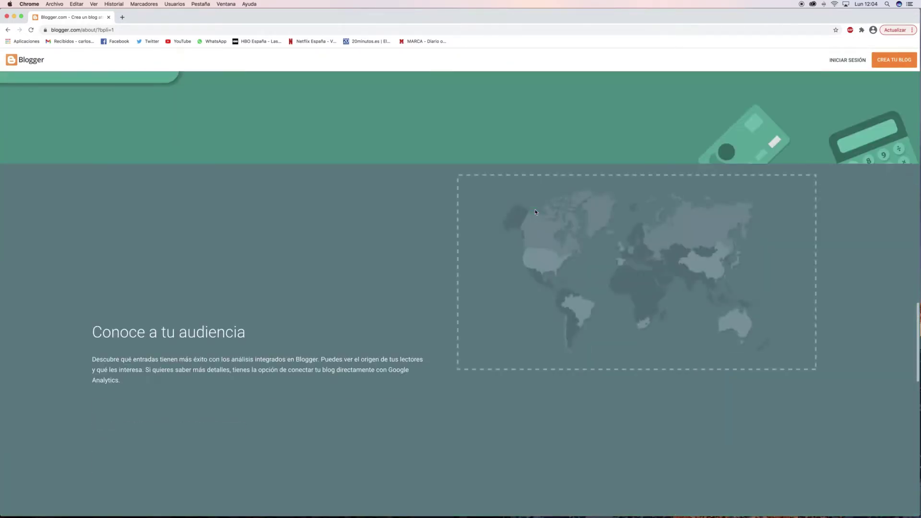
{"action": "scroll", "coordinate": [536, 212], "scroll_direction": "up", "scroll_amount": 15}
{"action": "scroll", "coordinate": [535, 212], "scroll_direction": "up", "scroll_amount": 15}
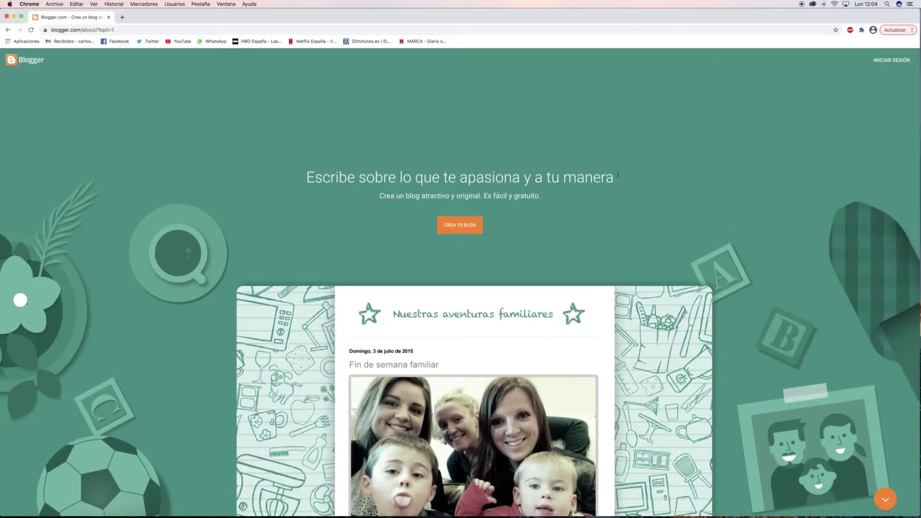
Start from CREA TU BLOG and sign in with the Google account's e-mail and password.
{"action": "left_click", "coordinate": [457, 229]}
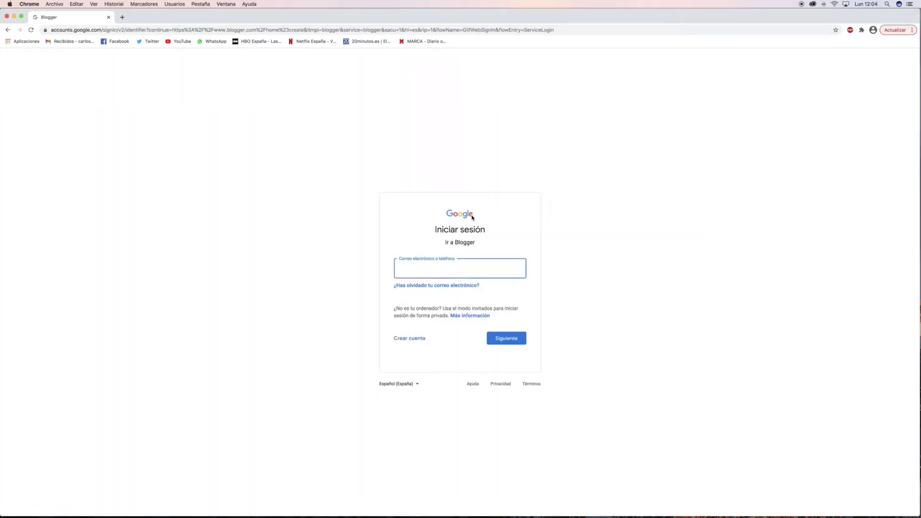
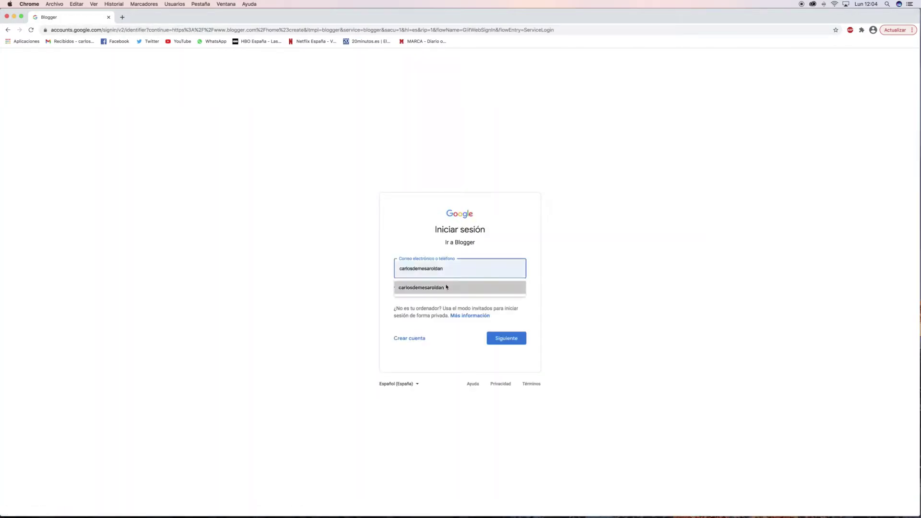
{"action": "left_click", "coordinate": [448, 287]}
{"action": "left_click", "coordinate": [516, 339]}
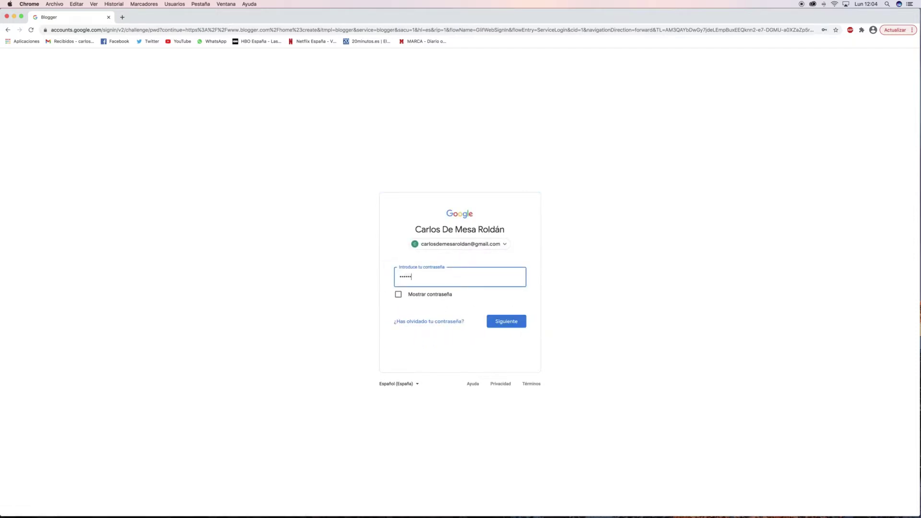
{"action": "key", "text": "Return"}
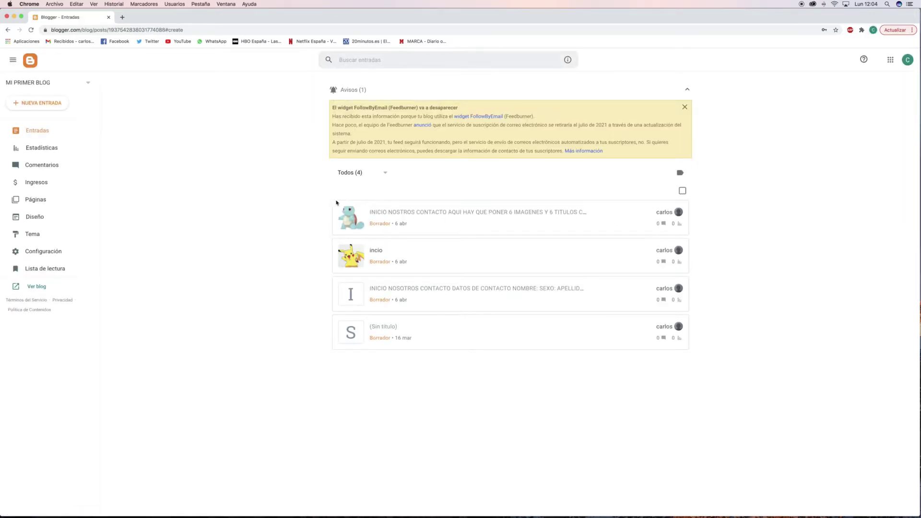
Trash every old draft post, confirming DESCARTAR ENTRADA, until Entradas shows 'No hay entradas'.
{"action": "left_click", "coordinate": [411, 207]}
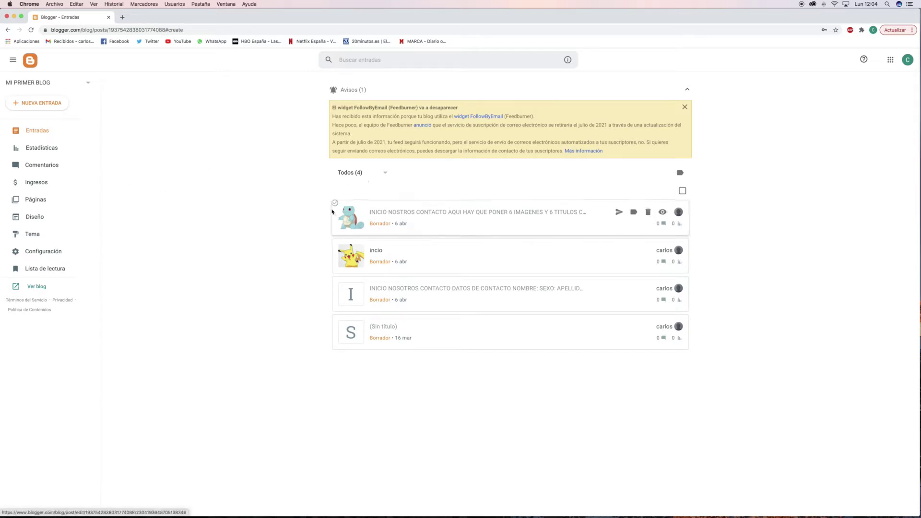
{"action": "right_click", "coordinate": [397, 223]}
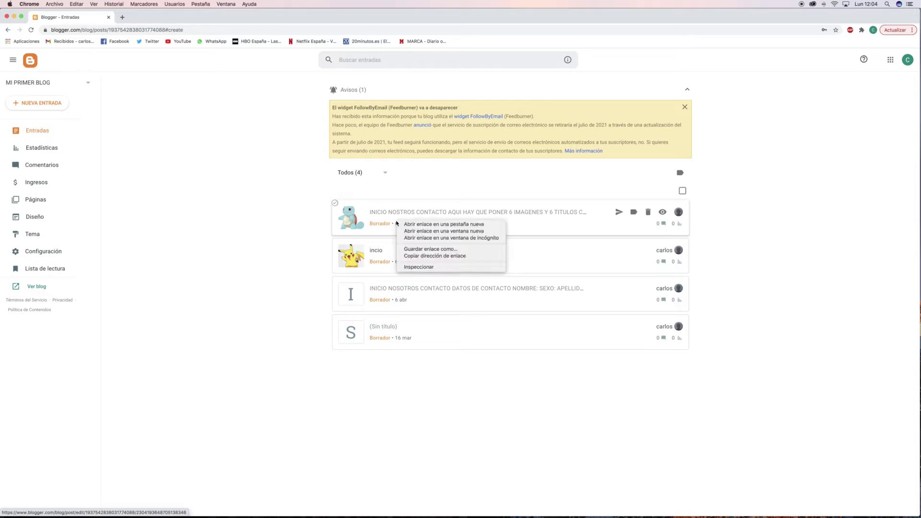
{"action": "left_click", "coordinate": [646, 216]}
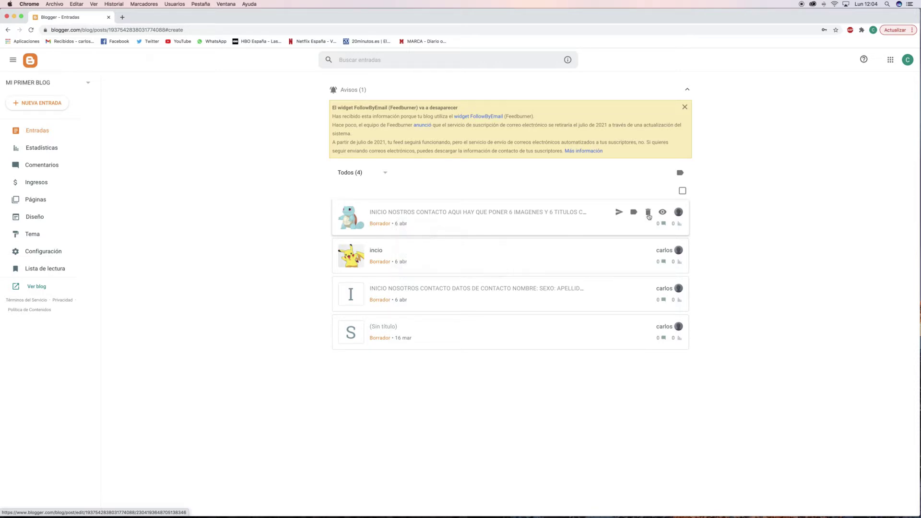
{"action": "left_click", "coordinate": [648, 212]}
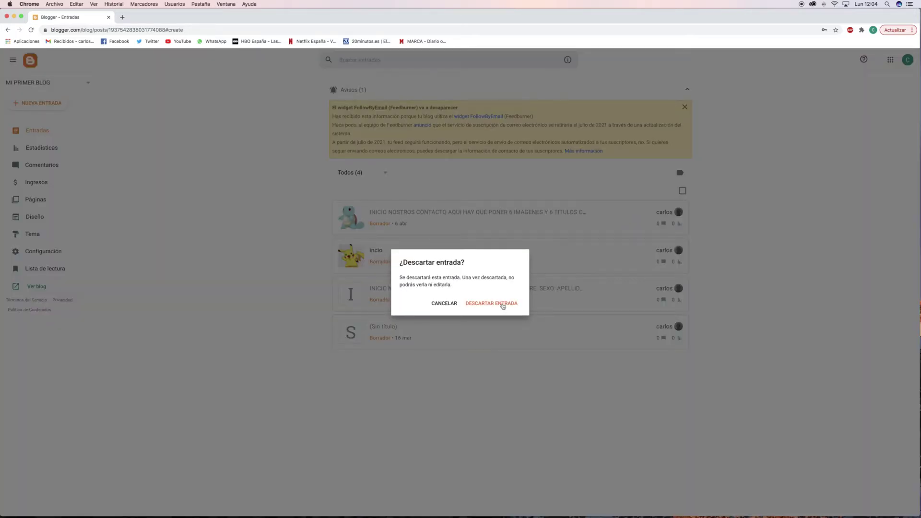
{"action": "left_click", "coordinate": [503, 304]}
{"action": "left_click", "coordinate": [647, 212]}
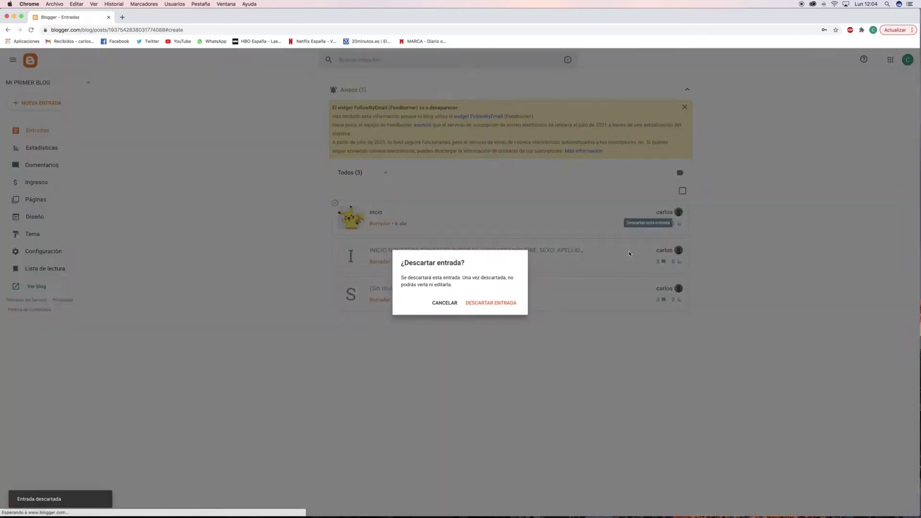
{"action": "left_click", "coordinate": [497, 308]}
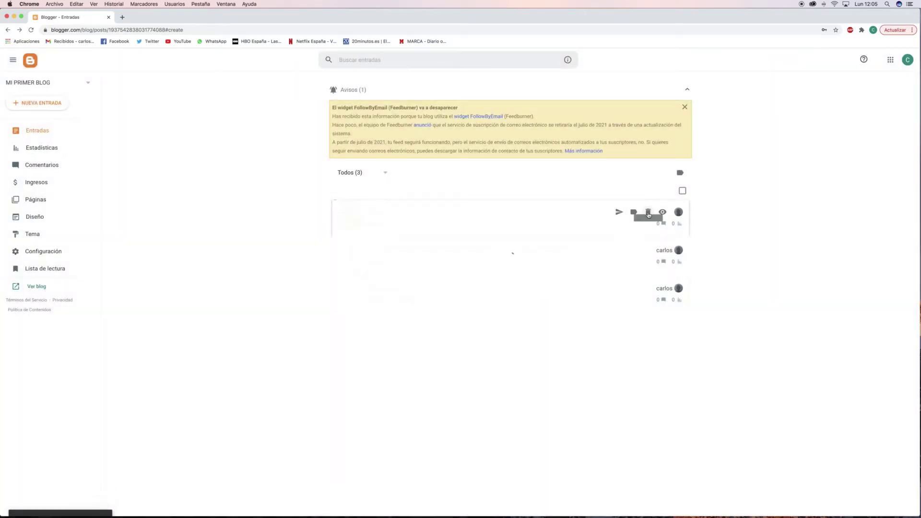
{"action": "left_click", "coordinate": [648, 213]}
{"action": "left_click", "coordinate": [512, 306]}
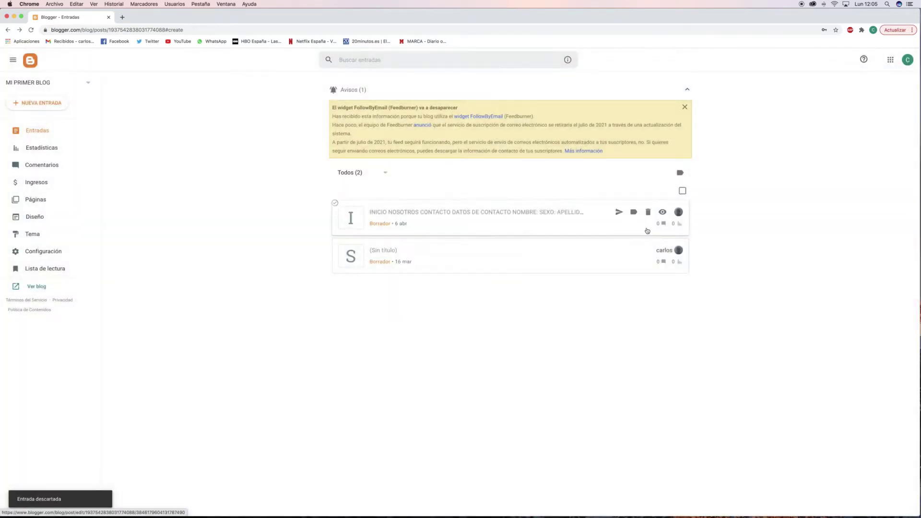
{"action": "left_click", "coordinate": [649, 213]}
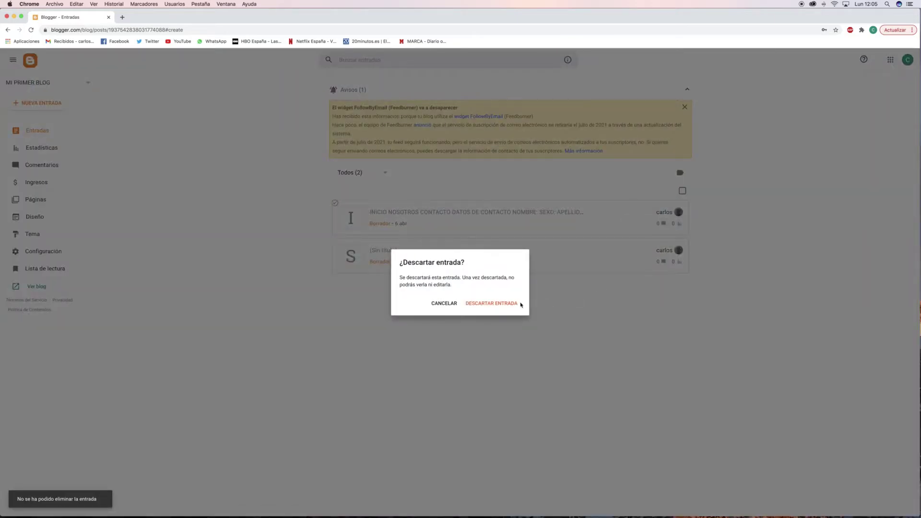
{"action": "left_click", "coordinate": [519, 305]}
{"action": "left_click", "coordinate": [648, 212]}
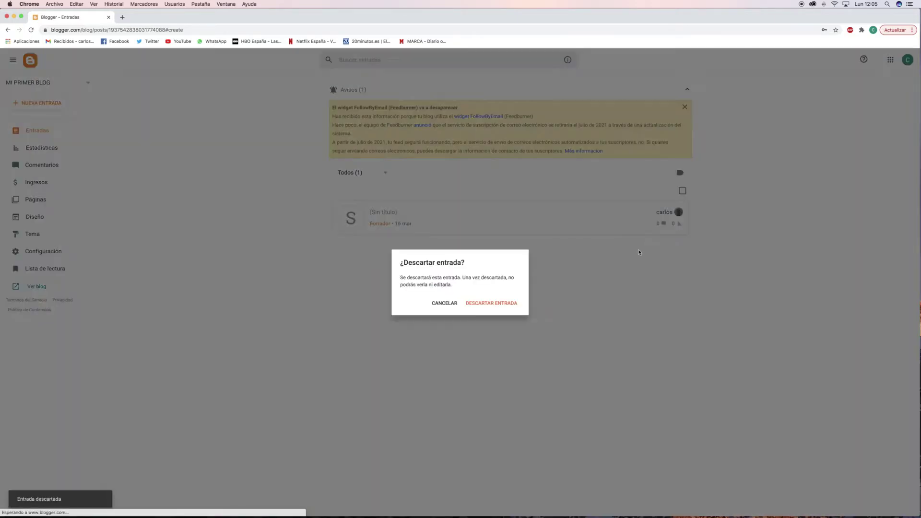
{"action": "left_click", "coordinate": [489, 305]}
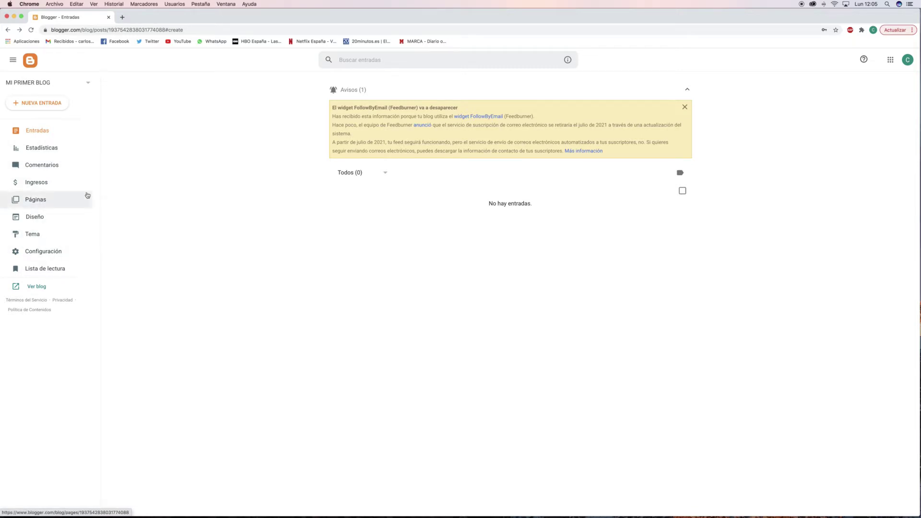
Look over the blog's Estadísticas, Comentarios and Ingresos pages.
{"action": "left_click", "coordinate": [56, 149]}
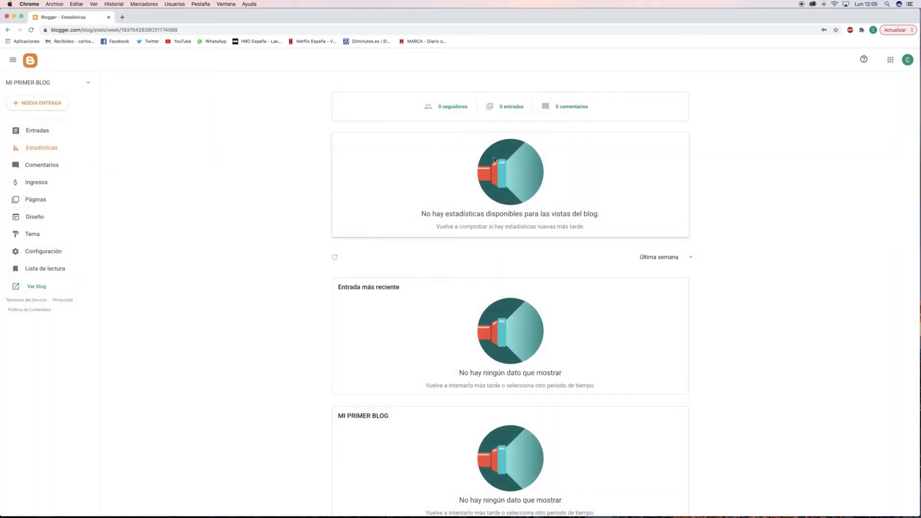
{"action": "scroll", "coordinate": [494, 159], "scroll_direction": "down", "scroll_amount": 6}
{"action": "scroll", "coordinate": [481, 172], "scroll_direction": "up", "scroll_amount": 6}
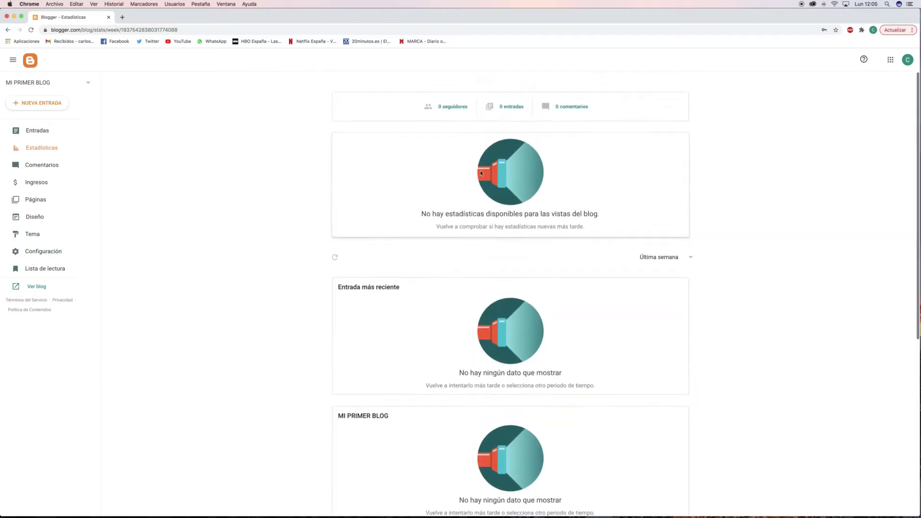
{"action": "left_click", "coordinate": [40, 174]}
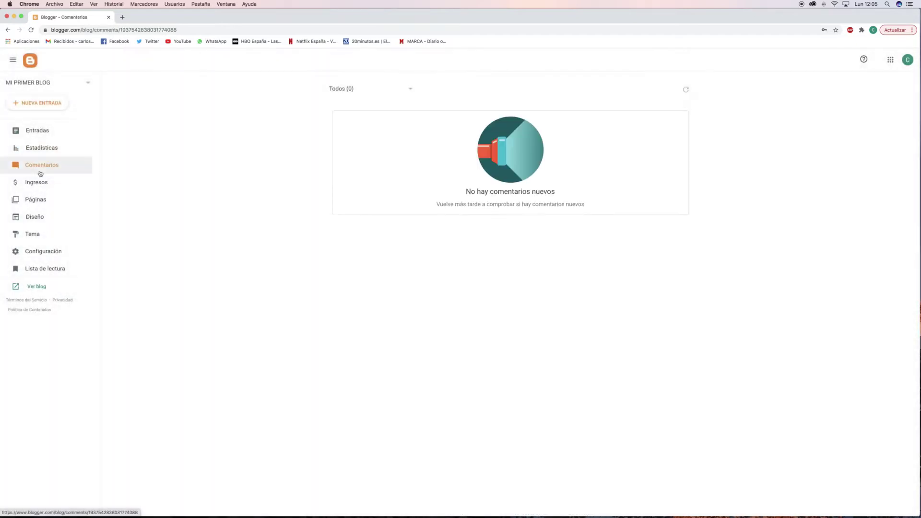
{"action": "left_click", "coordinate": [43, 184]}
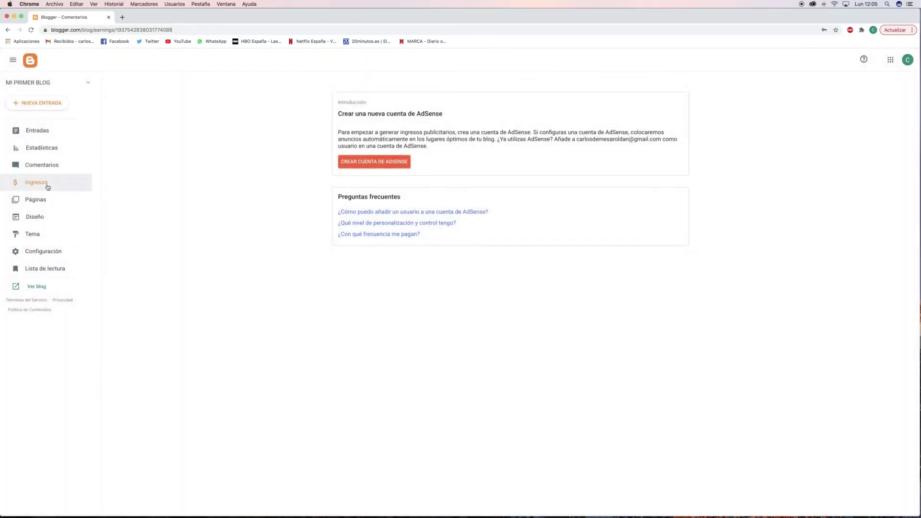
Discard the '(Sin título)' draft page from Páginas, then go to Diseño.
{"action": "left_click", "coordinate": [35, 199]}
{"action": "mouse_move", "coordinate": [545, 150]}
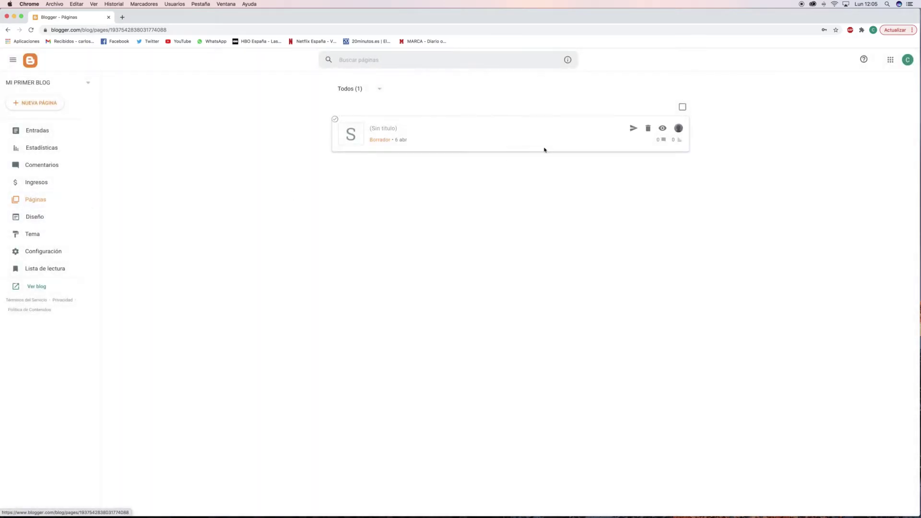
{"action": "left_click", "coordinate": [648, 128]}
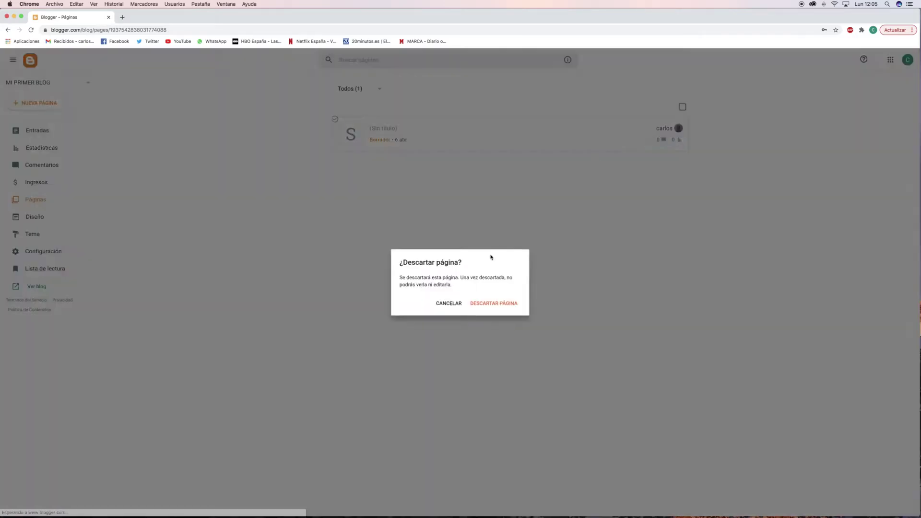
{"action": "left_click", "coordinate": [484, 303]}
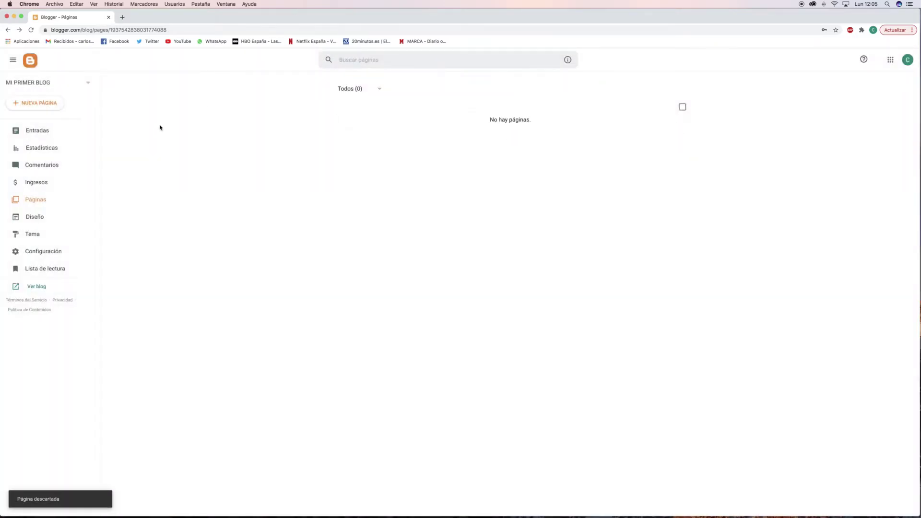
{"action": "left_click", "coordinate": [53, 216]}
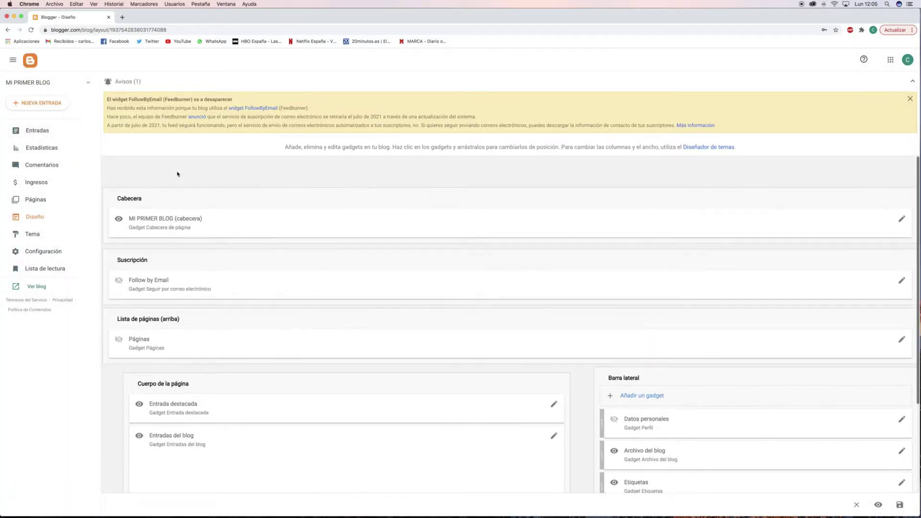
Scroll through the Tema theme gallery, then return to the Entradas post list.
{"action": "left_click", "coordinate": [38, 243]}
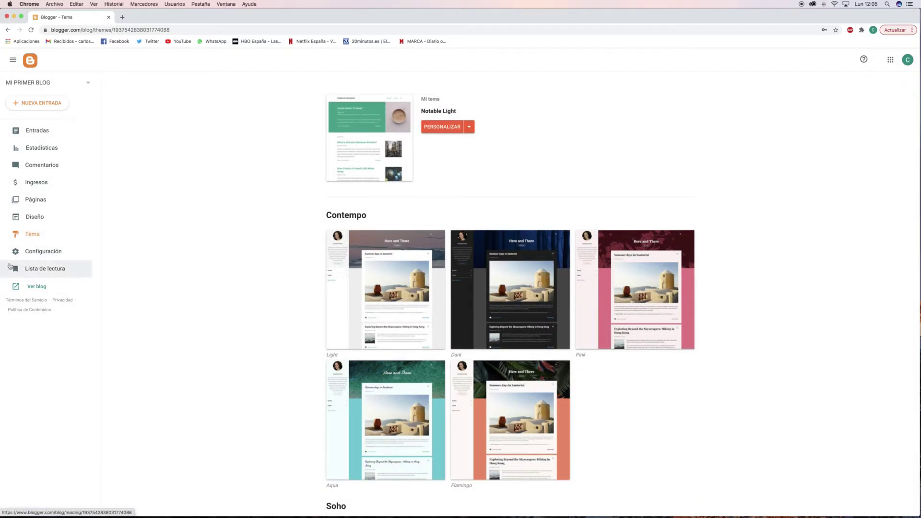
{"action": "scroll", "coordinate": [345, 213], "scroll_direction": "down", "scroll_amount": 3}
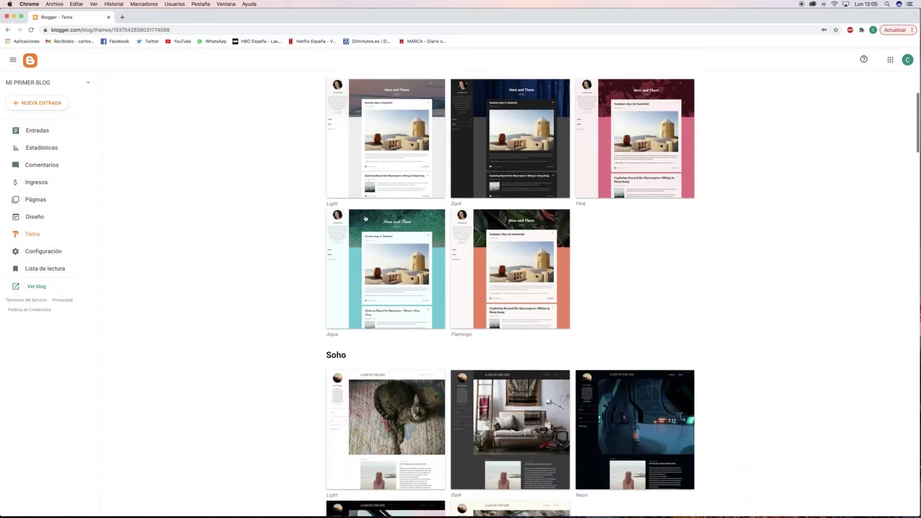
{"action": "scroll", "coordinate": [365, 219], "scroll_direction": "down", "scroll_amount": 20}
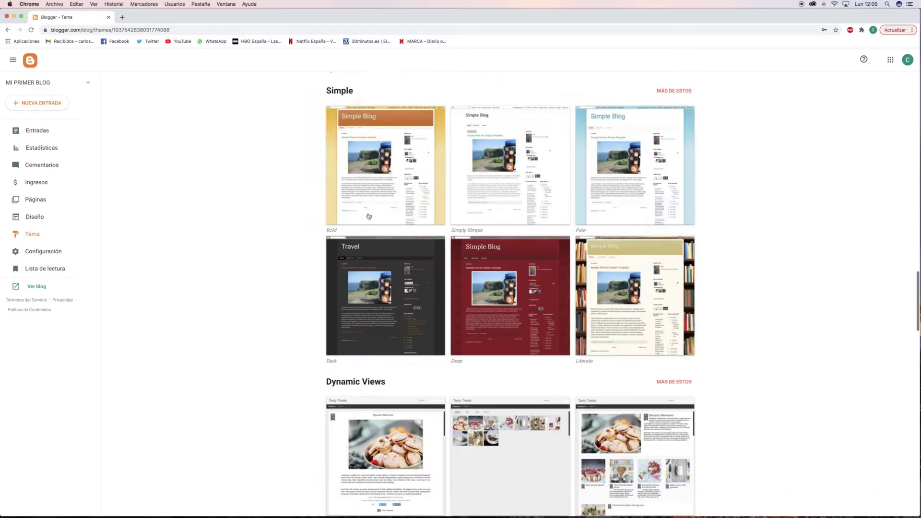
{"action": "scroll", "coordinate": [368, 216], "scroll_direction": "down", "scroll_amount": 8}
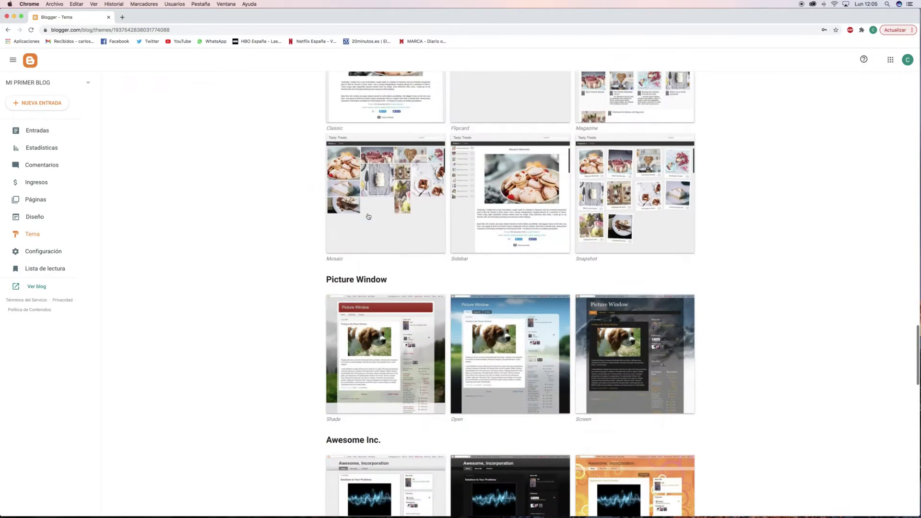
{"action": "scroll", "coordinate": [369, 216], "scroll_direction": "down", "scroll_amount": 13}
{"action": "scroll", "coordinate": [367, 215], "scroll_direction": "up", "scroll_amount": 14}
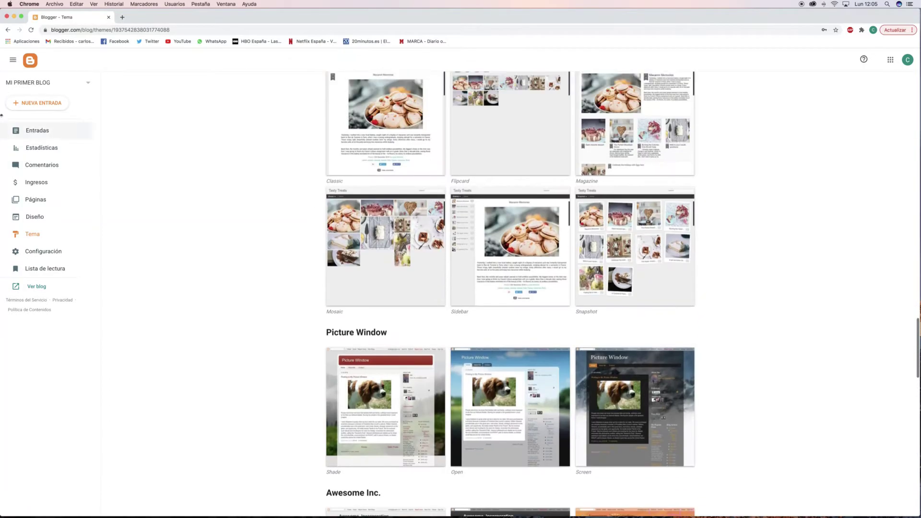
{"action": "left_click", "coordinate": [53, 130]}
Discard the untitled draft accidentally created with NUEVA ENTRADA, then go to Tema.
{"action": "left_click", "coordinate": [48, 104]}
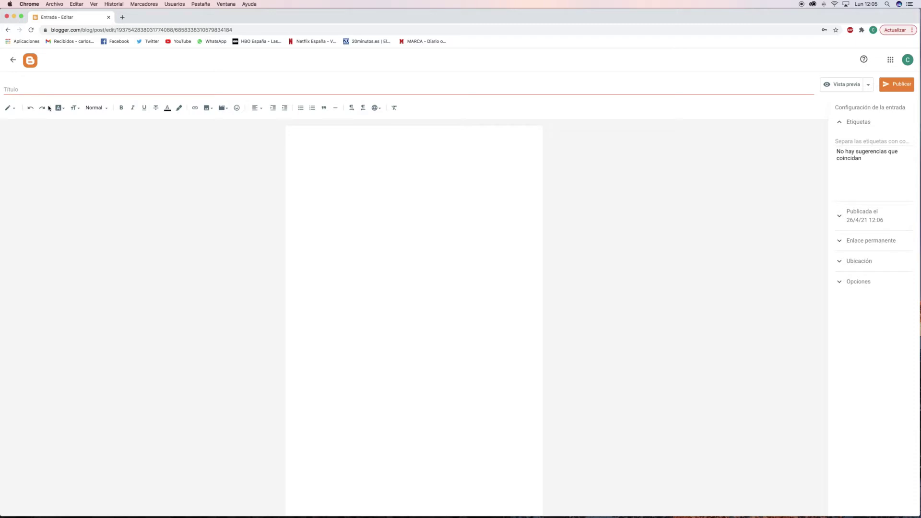
{"action": "left_click", "coordinate": [13, 60]}
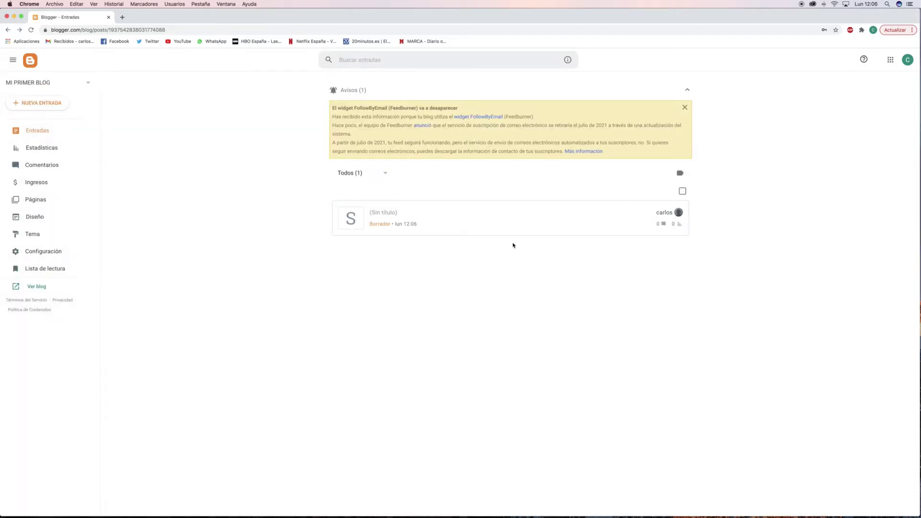
{"action": "left_click", "coordinate": [651, 214]}
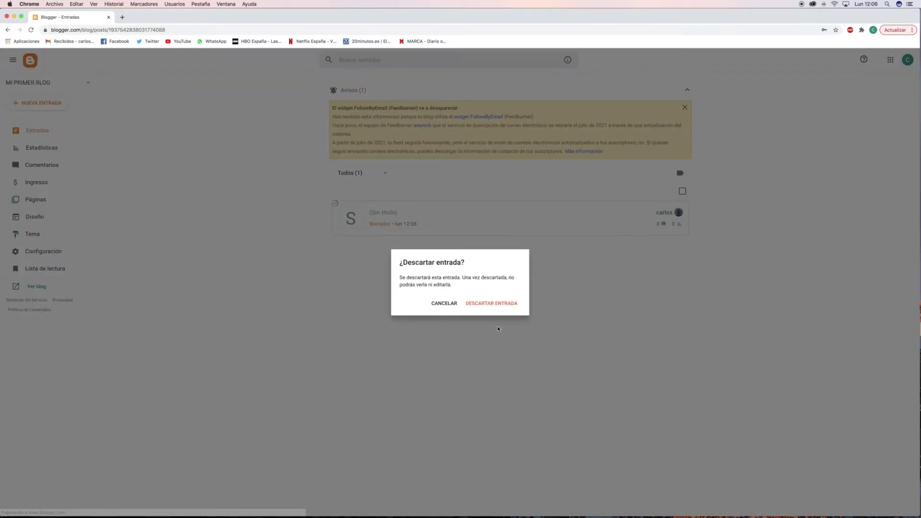
{"action": "left_click", "coordinate": [515, 307]}
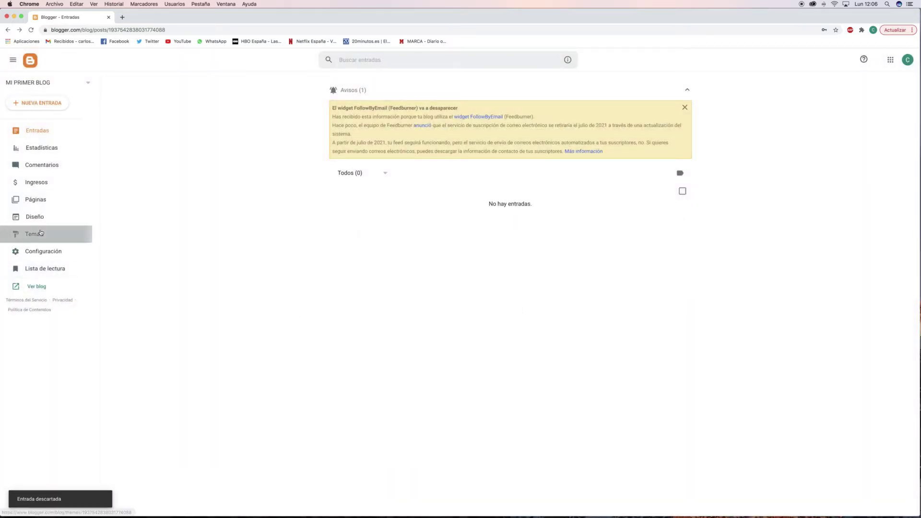
{"action": "left_click", "coordinate": [41, 234]}
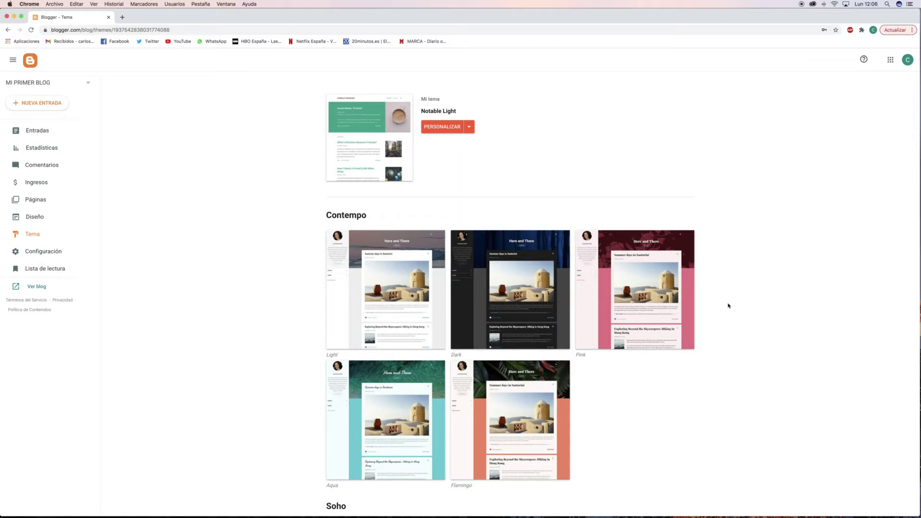
Scroll down the Tema gallery to the Simple section and select the Deep theme.
{"action": "scroll", "coordinate": [494, 264], "scroll_direction": "down", "scroll_amount": 5}
{"action": "scroll", "coordinate": [498, 266], "scroll_direction": "down", "scroll_amount": 2}
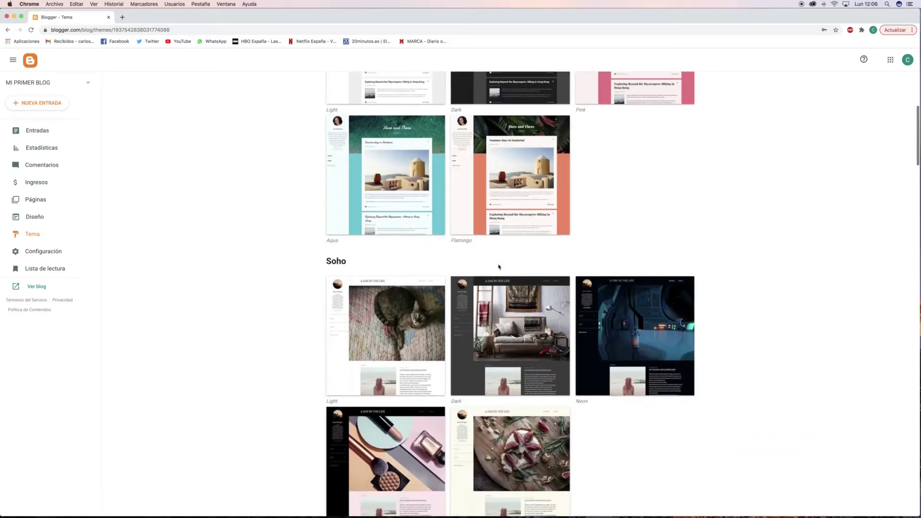
{"action": "scroll", "coordinate": [499, 267], "scroll_direction": "down", "scroll_amount": 10}
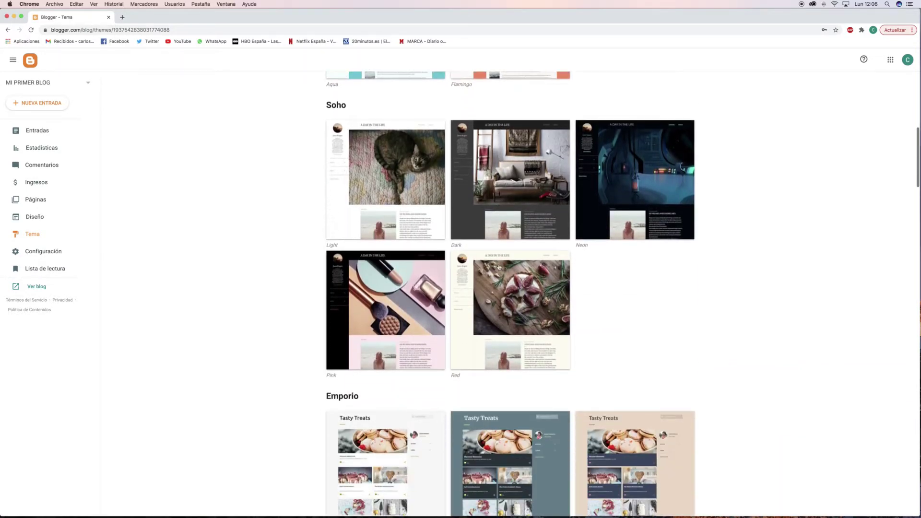
{"action": "scroll", "coordinate": [499, 266], "scroll_direction": "down", "scroll_amount": 3}
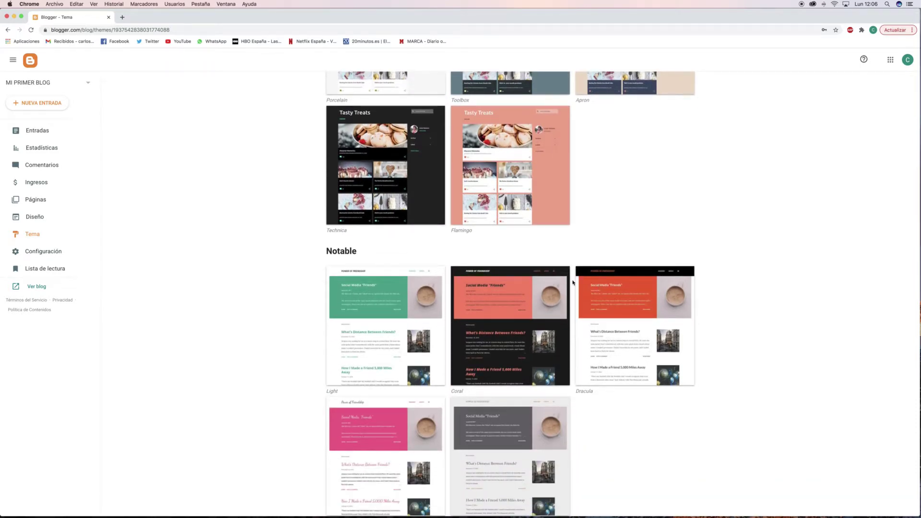
{"action": "scroll", "coordinate": [572, 282], "scroll_direction": "down", "scroll_amount": 10}
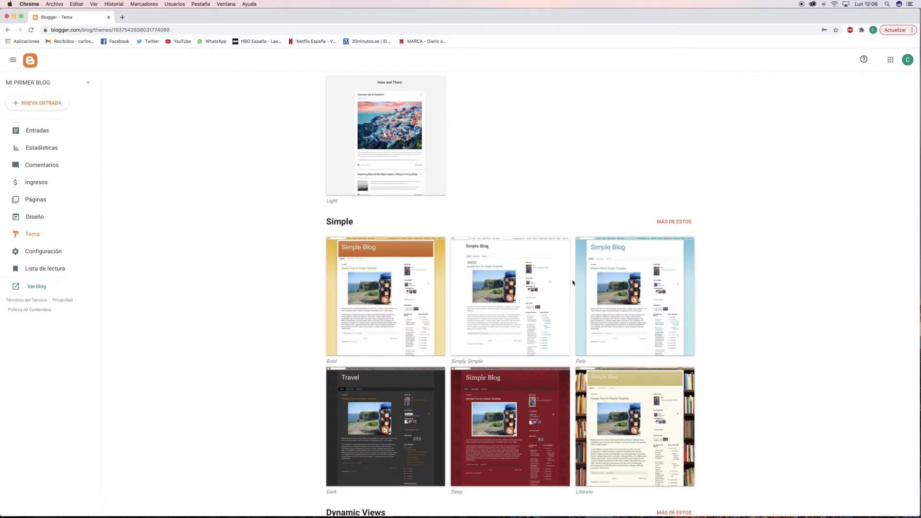
{"action": "scroll", "coordinate": [572, 282], "scroll_direction": "down", "scroll_amount": 4}
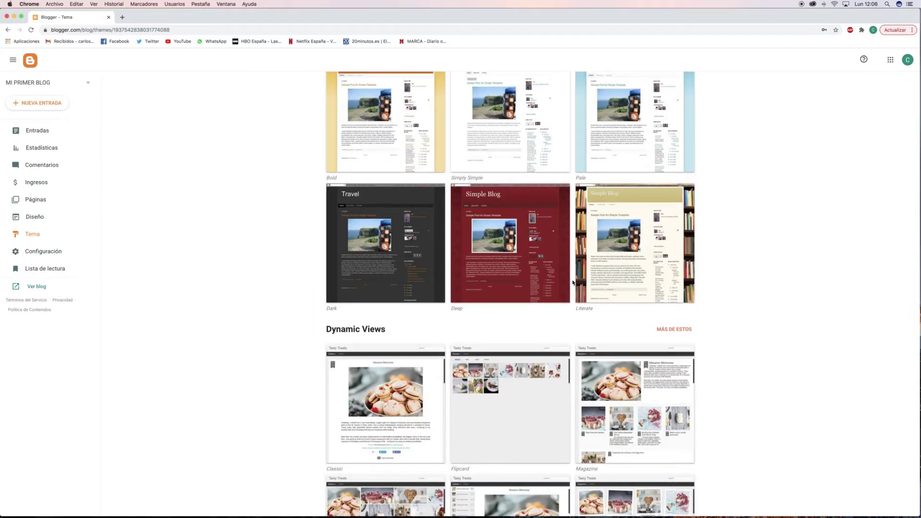
{"action": "left_click", "coordinate": [533, 261]}
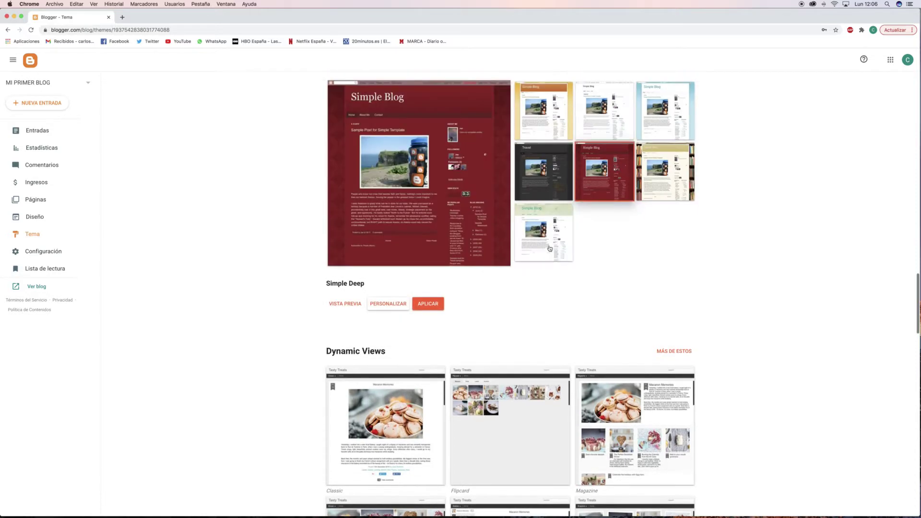
Customise Simple Deep: remove its patterned background image and bring up the background picker.
{"action": "left_click", "coordinate": [396, 307]}
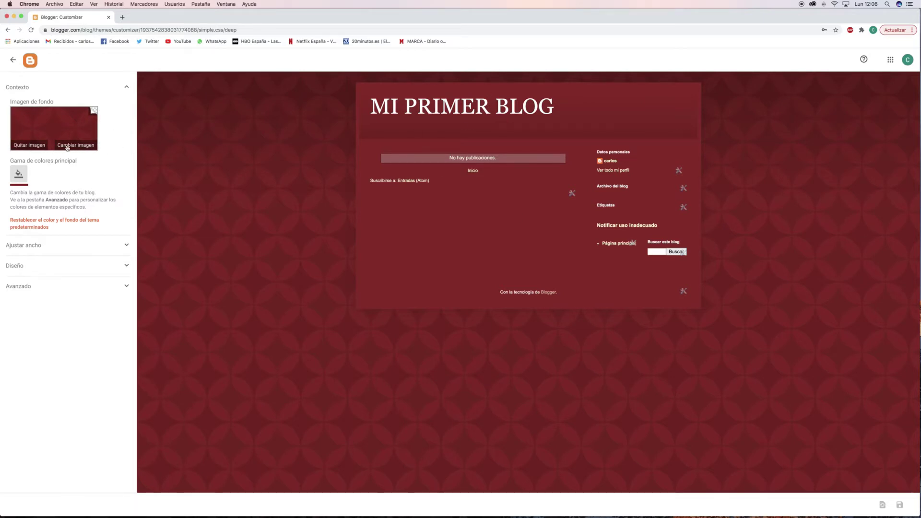
{"action": "left_click", "coordinate": [35, 146]}
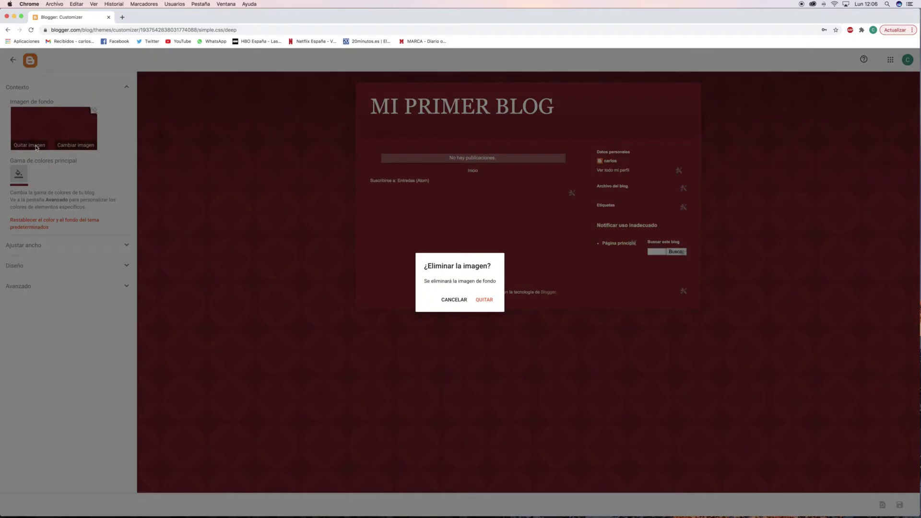
{"action": "left_click", "coordinate": [484, 300]}
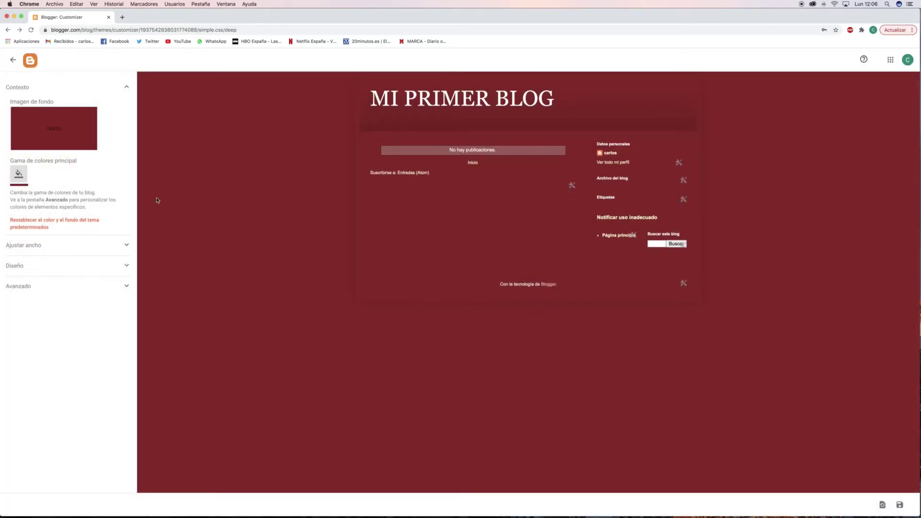
{"action": "left_click", "coordinate": [63, 134]}
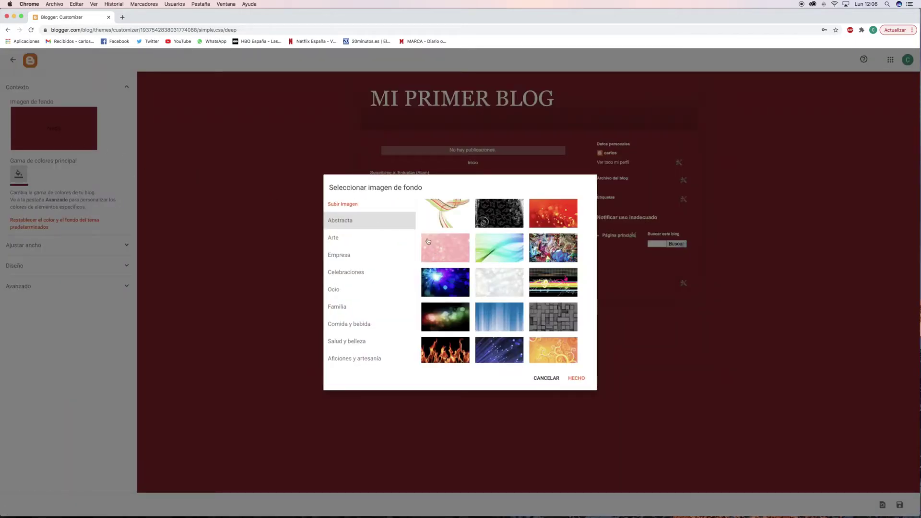
Set the background to the Familia image of a green apple on books before a chalkboard.
{"action": "scroll", "coordinate": [518, 233], "scroll_direction": "down", "scroll_amount": 10}
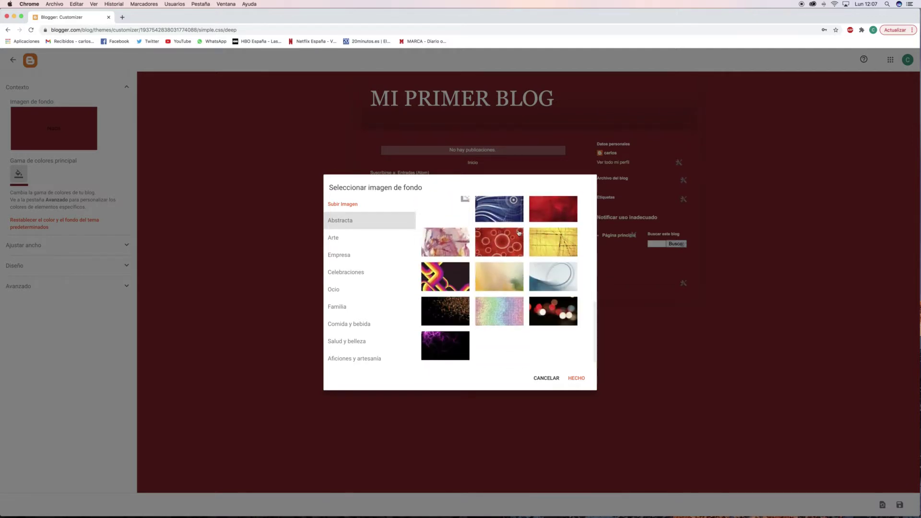
{"action": "left_click", "coordinate": [374, 240]}
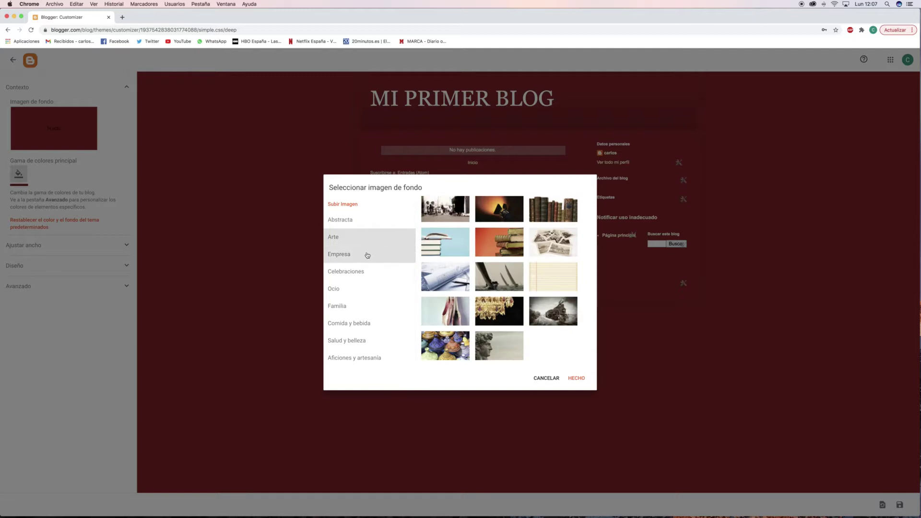
{"action": "left_click", "coordinate": [368, 255]}
{"action": "left_click", "coordinate": [357, 273]}
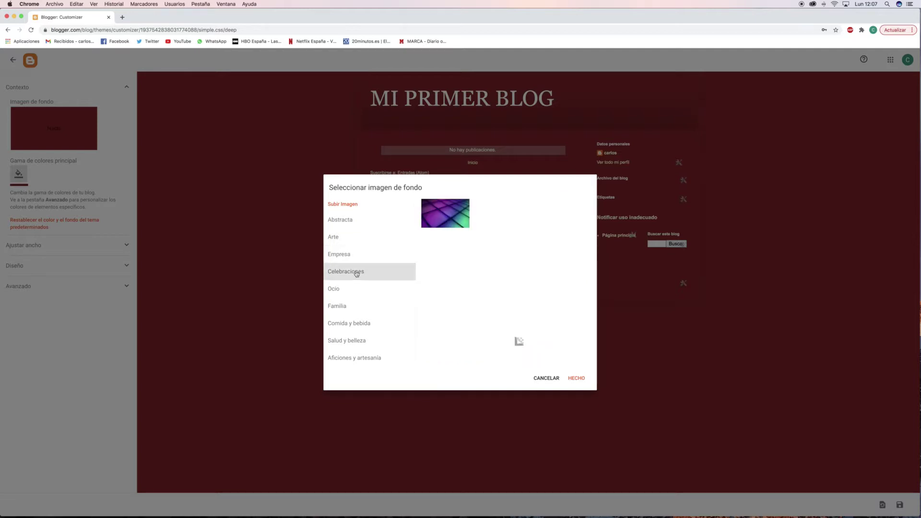
{"action": "left_click", "coordinate": [355, 288]}
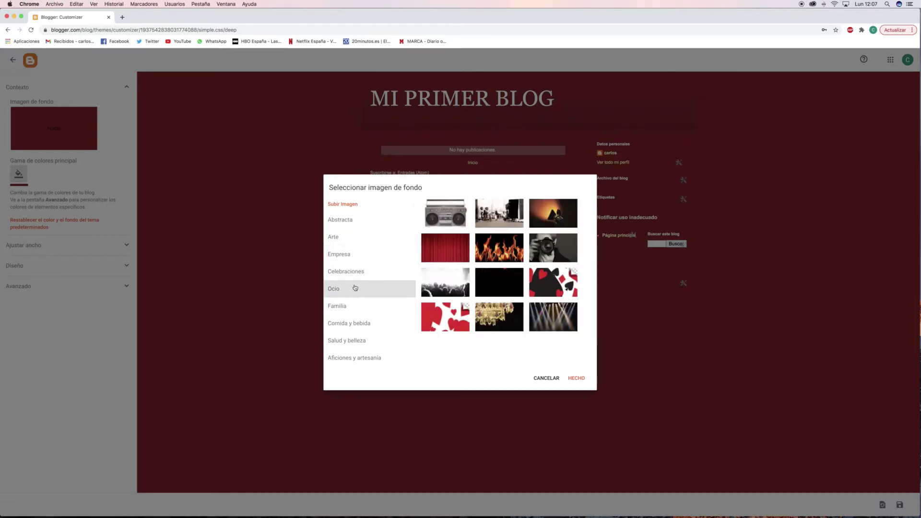
{"action": "left_click", "coordinate": [357, 311]}
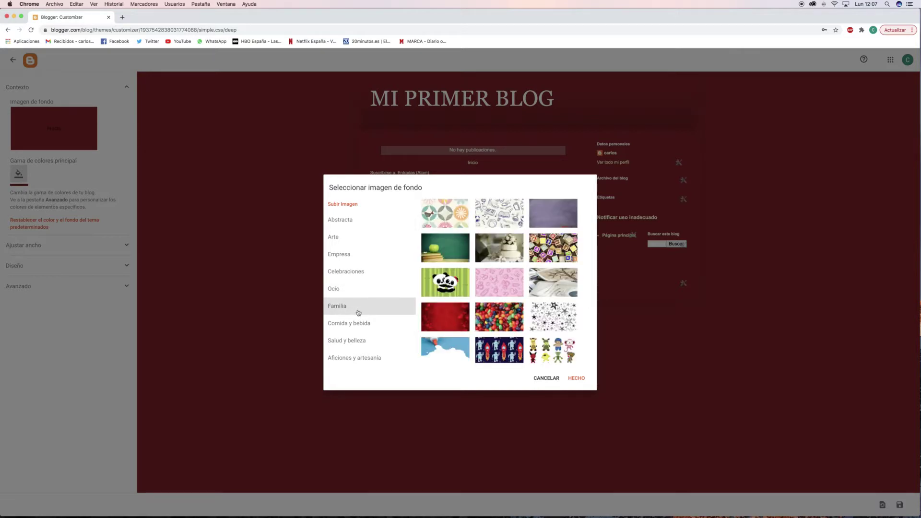
{"action": "left_click", "coordinate": [442, 248]}
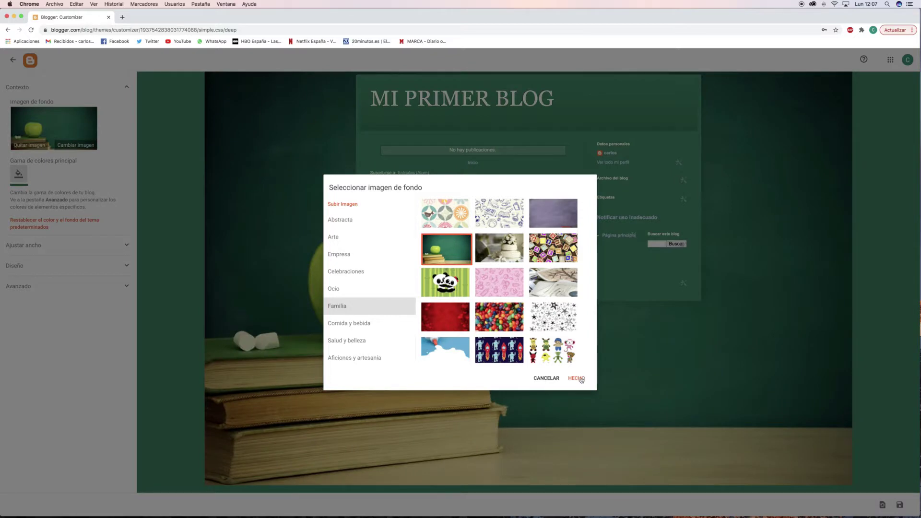
{"action": "left_click", "coordinate": [578, 378]}
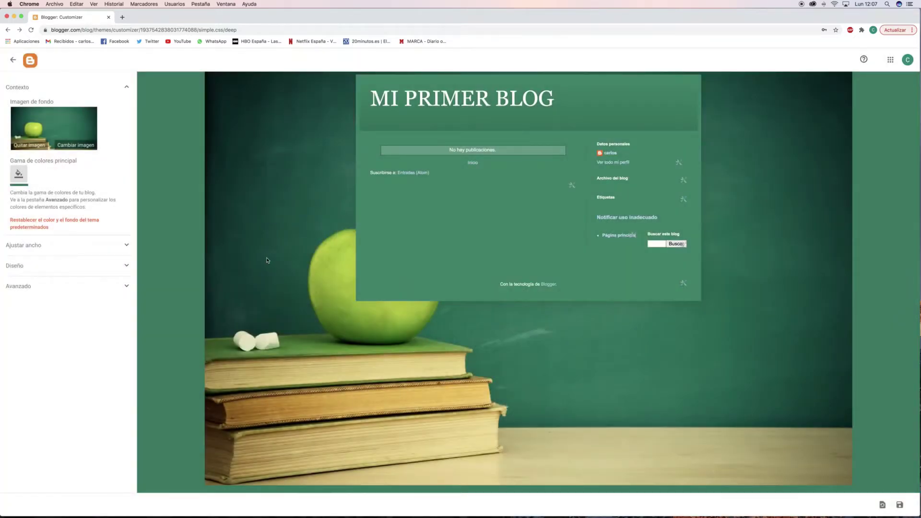
{"action": "left_click", "coordinate": [18, 173]}
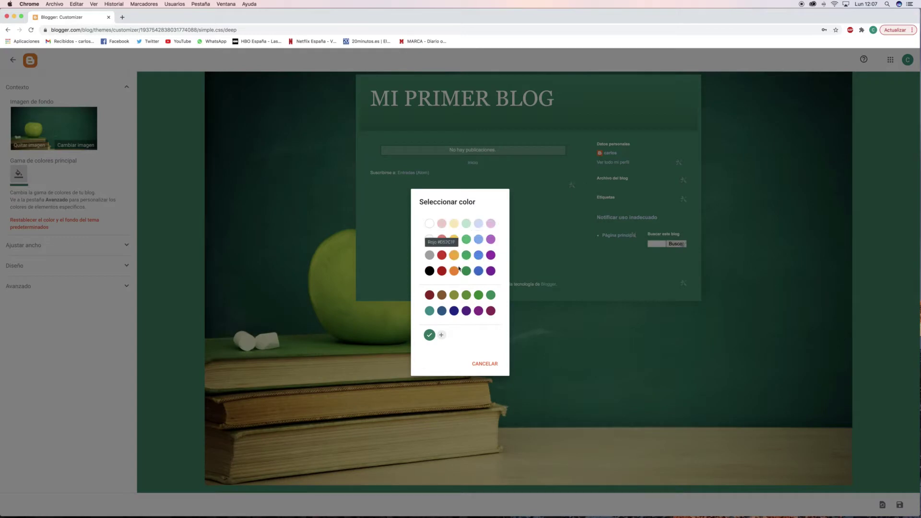
Apply a brighter green colour scheme and expand the Ajustar ancho width settings.
{"action": "left_click", "coordinate": [479, 295]}
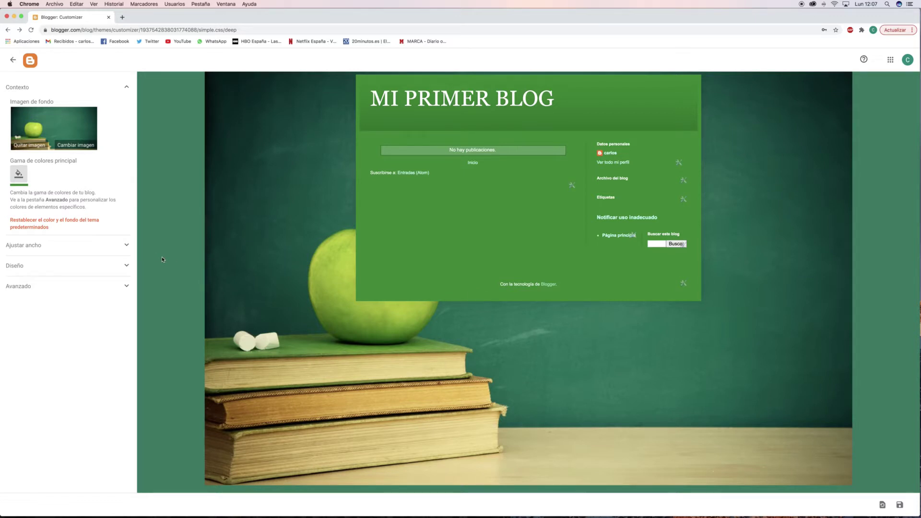
{"action": "left_click", "coordinate": [127, 245]}
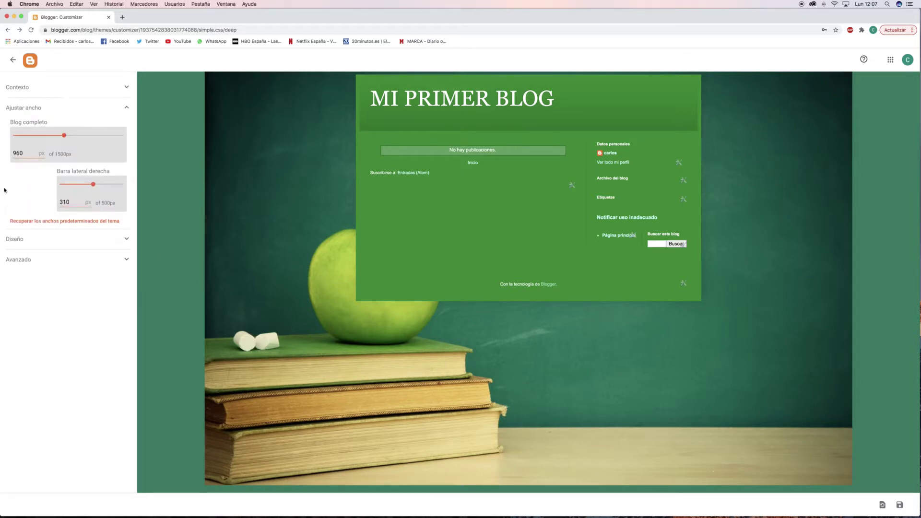
Widen Blog completo to 1500 px and set Barra lateral derecha to 224 px.
{"action": "left_click_drag", "start_coordinate": [64, 135], "coordinate": [136, 137]}
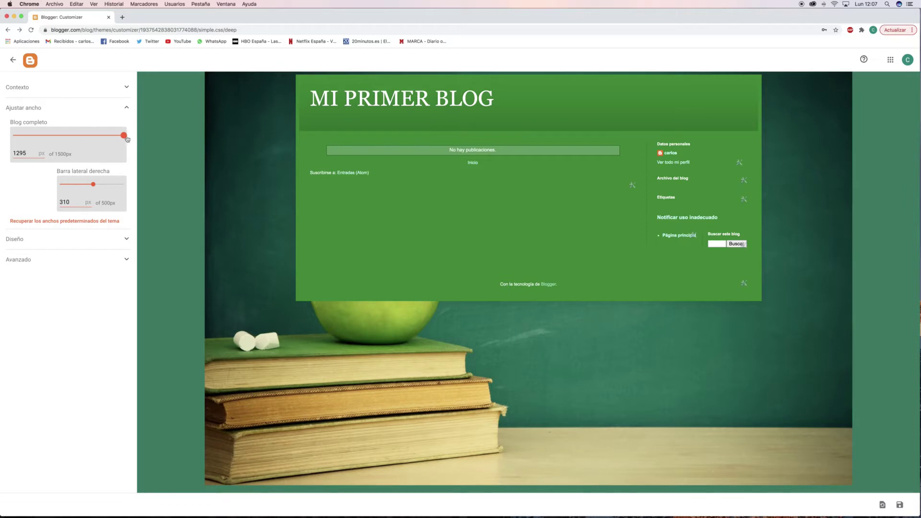
{"action": "left_click_drag", "start_coordinate": [124, 135], "coordinate": [136, 138]}
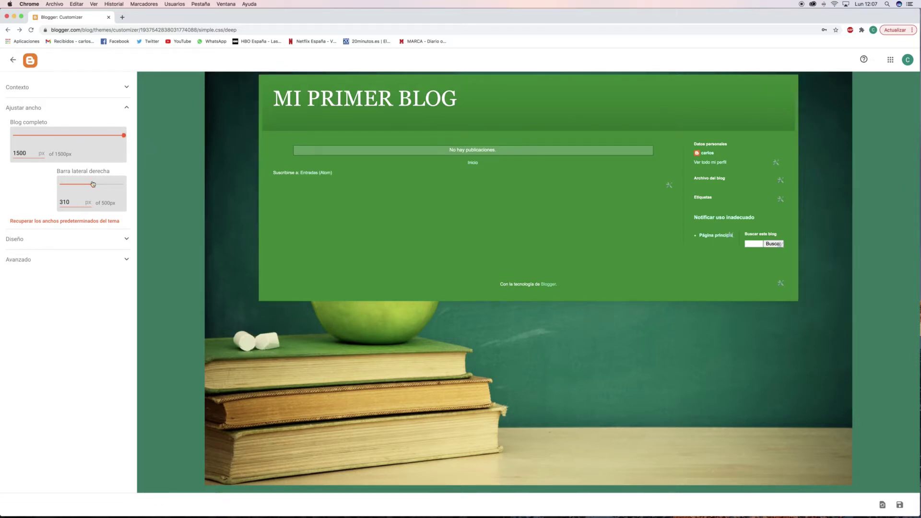
{"action": "left_click_drag", "start_coordinate": [93, 185], "coordinate": [140, 187]}
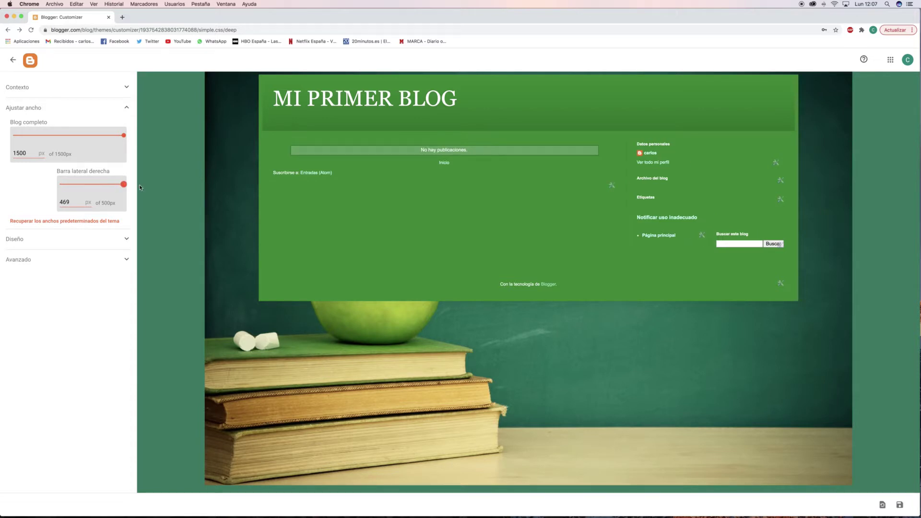
{"action": "left_click_drag", "start_coordinate": [204, 192], "coordinate": [80, 185]}
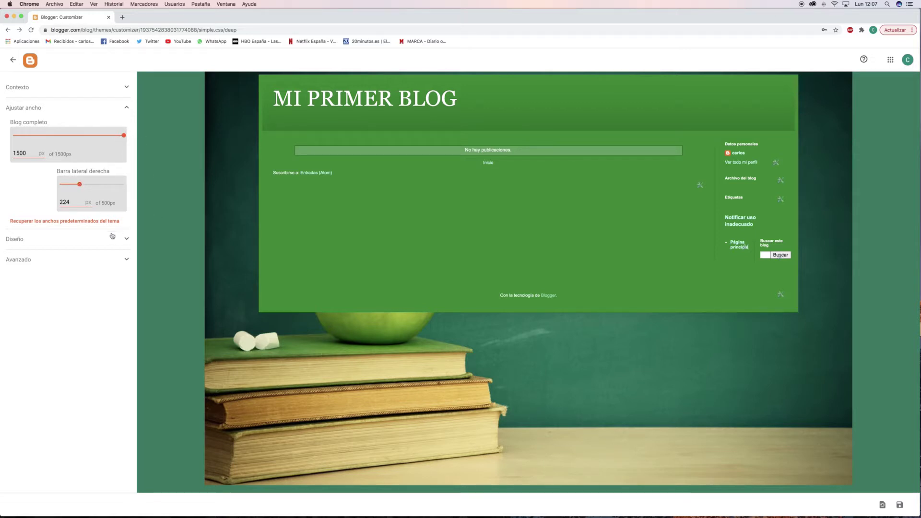
{"action": "left_click", "coordinate": [128, 112]}
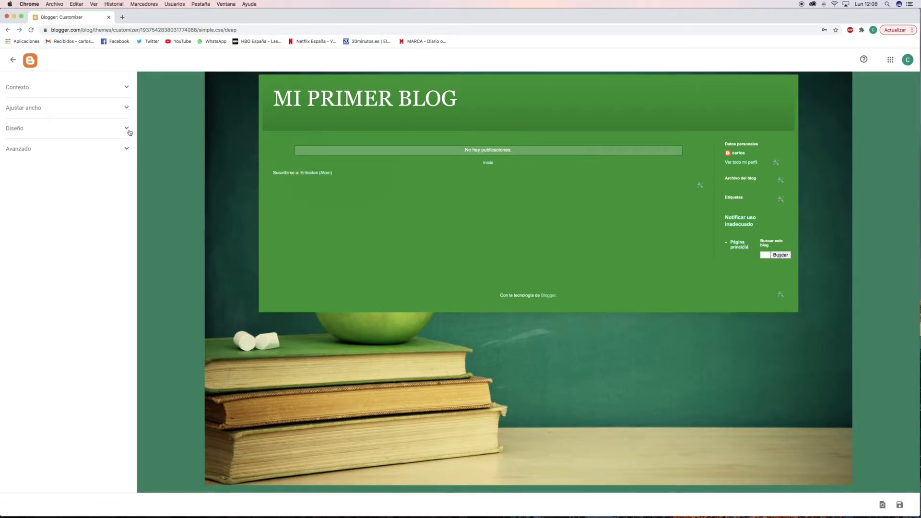
Compare the Diseño body layouts and settle on main column plus one right sidebar.
{"action": "left_click", "coordinate": [128, 131]}
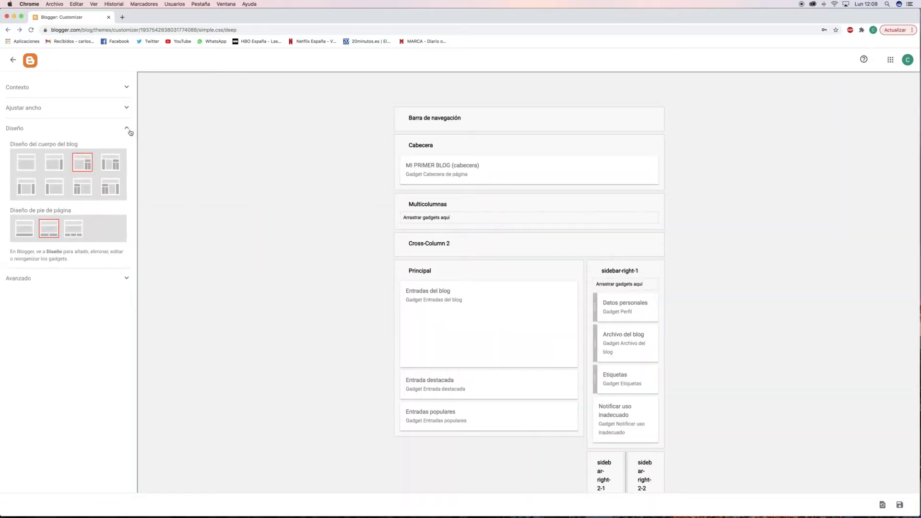
{"action": "left_click", "coordinate": [27, 169]}
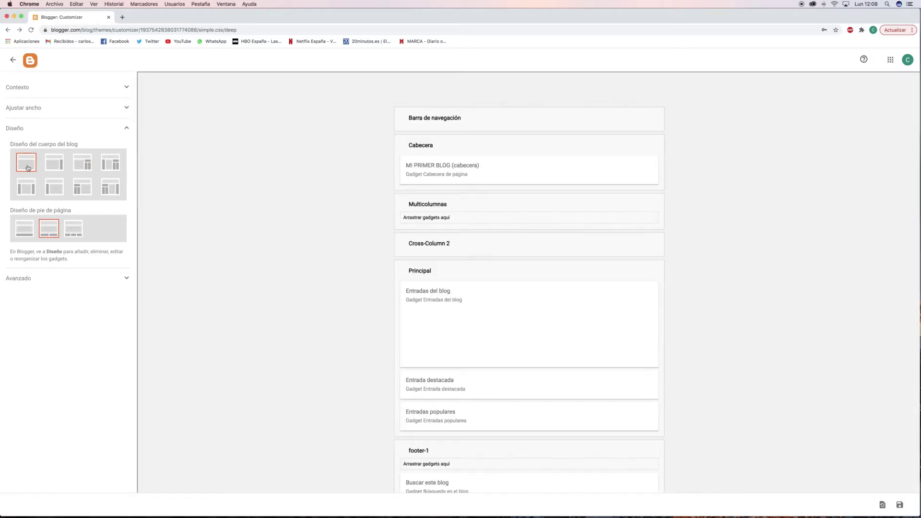
{"action": "left_click", "coordinate": [53, 167]}
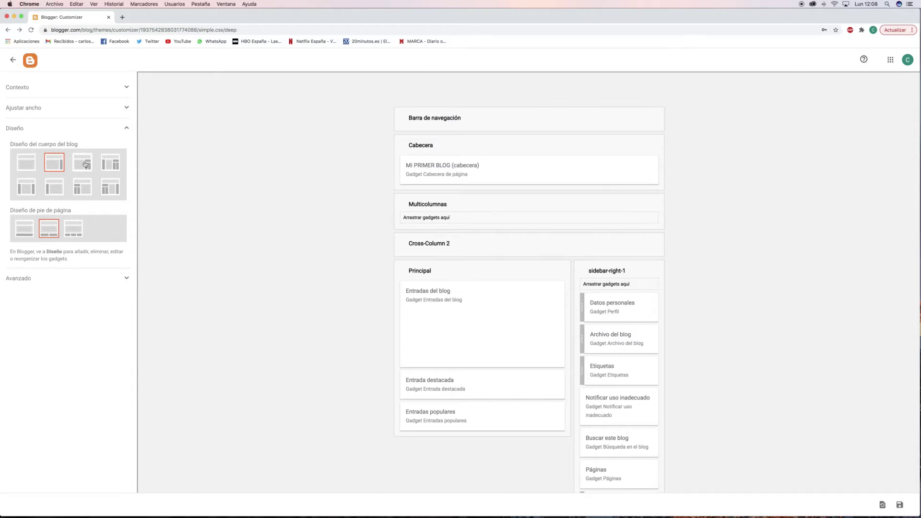
{"action": "left_click", "coordinate": [92, 165]}
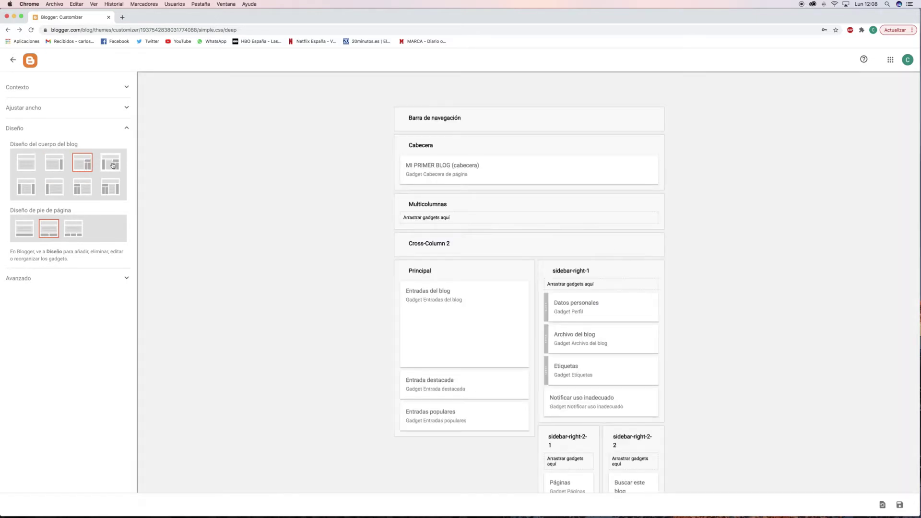
{"action": "left_click", "coordinate": [113, 166]}
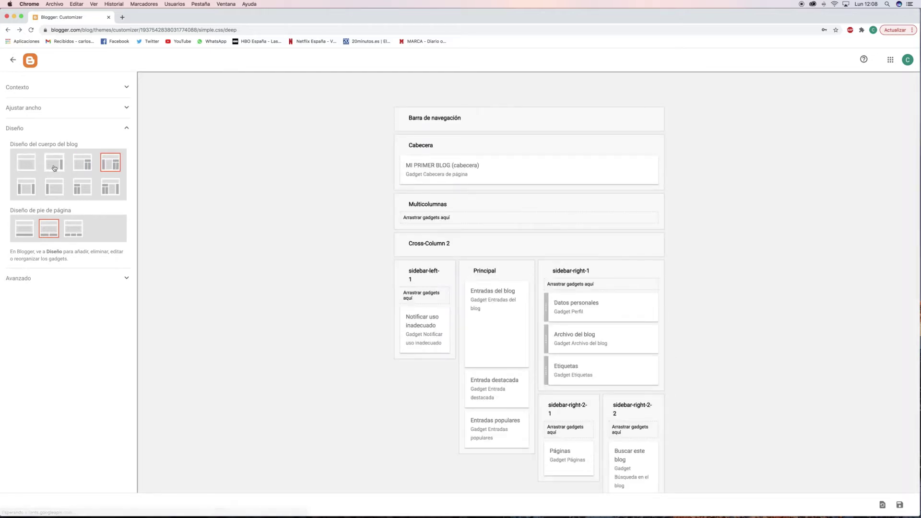
{"action": "left_click", "coordinate": [54, 168]}
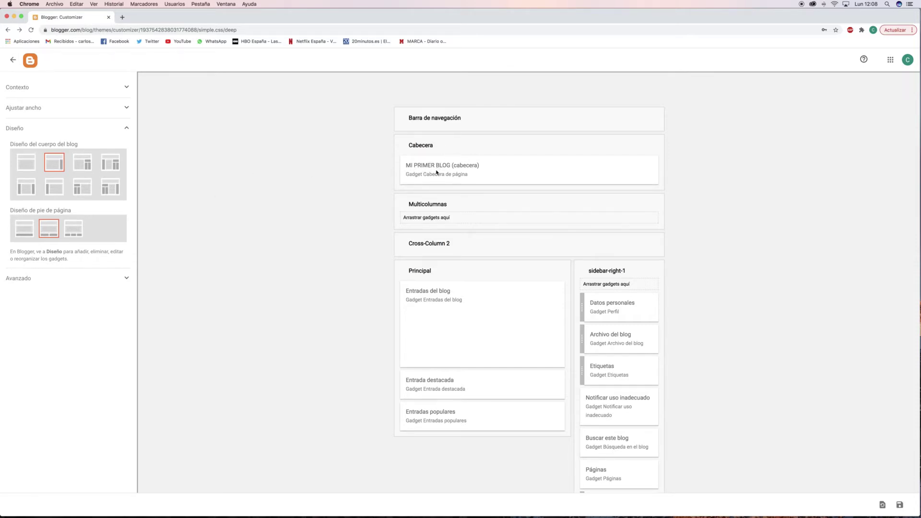
Try moving the Datos personales gadget, then expand the Avanzado font and colour settings.
{"action": "scroll", "coordinate": [503, 216], "scroll_direction": "down", "scroll_amount": 1}
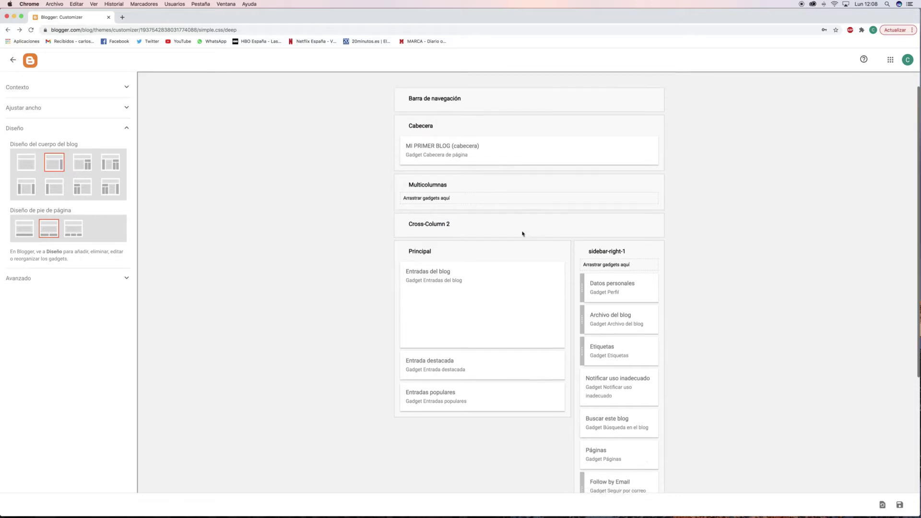
{"action": "left_click_drag", "start_coordinate": [607, 287], "coordinate": [611, 288]}
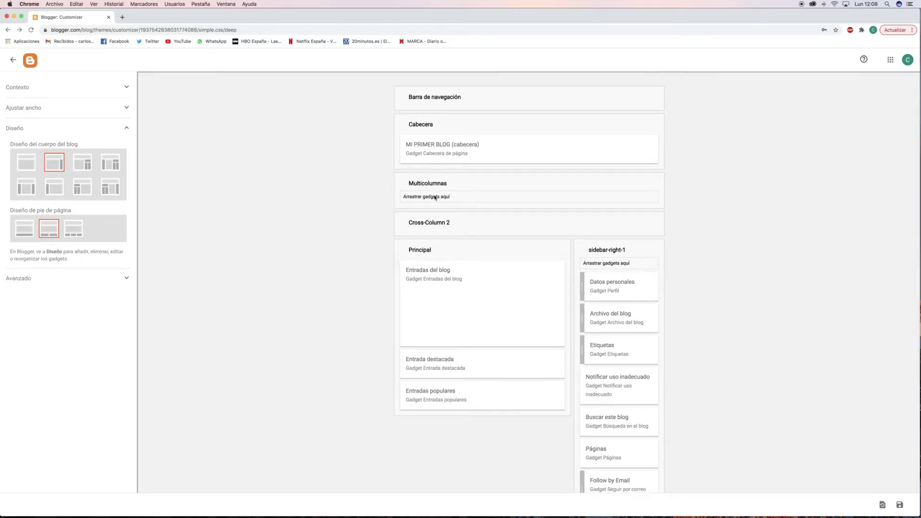
{"action": "scroll", "coordinate": [528, 307], "scroll_direction": "down", "scroll_amount": 3}
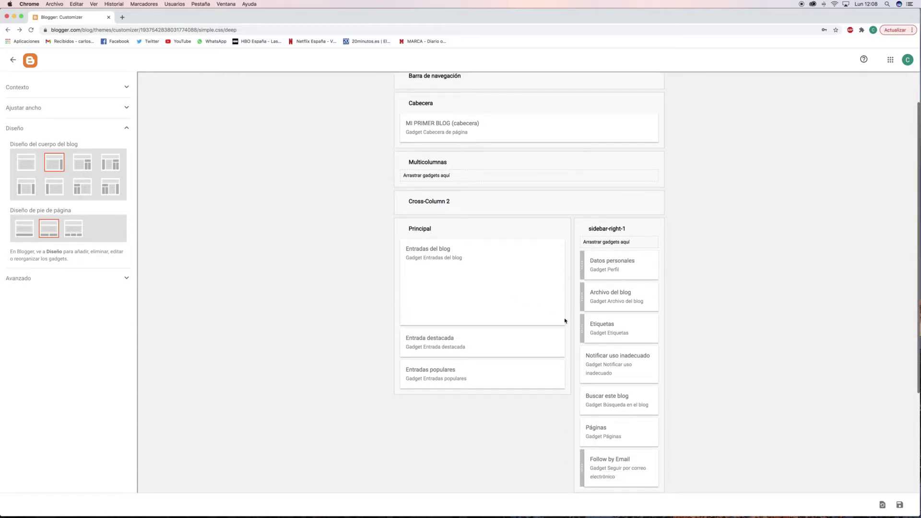
{"action": "scroll", "coordinate": [605, 364], "scroll_direction": "down", "scroll_amount": 5}
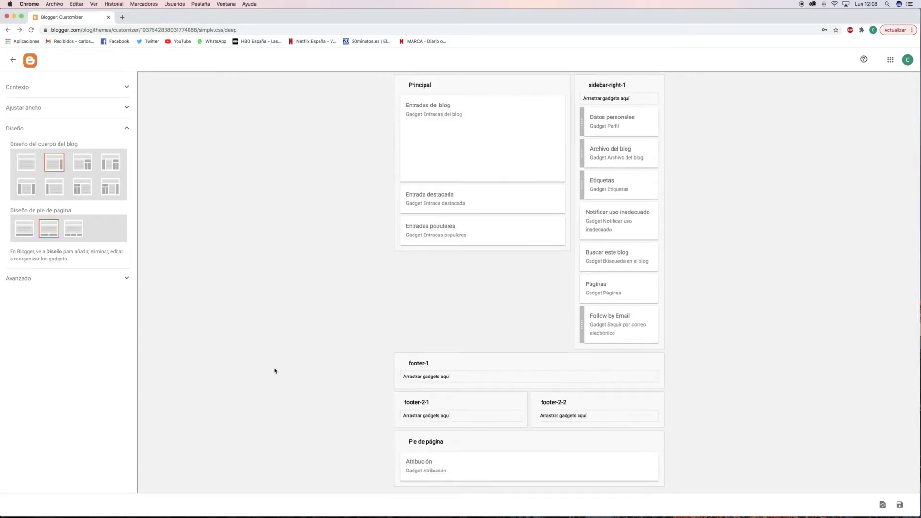
{"action": "left_click", "coordinate": [53, 278]}
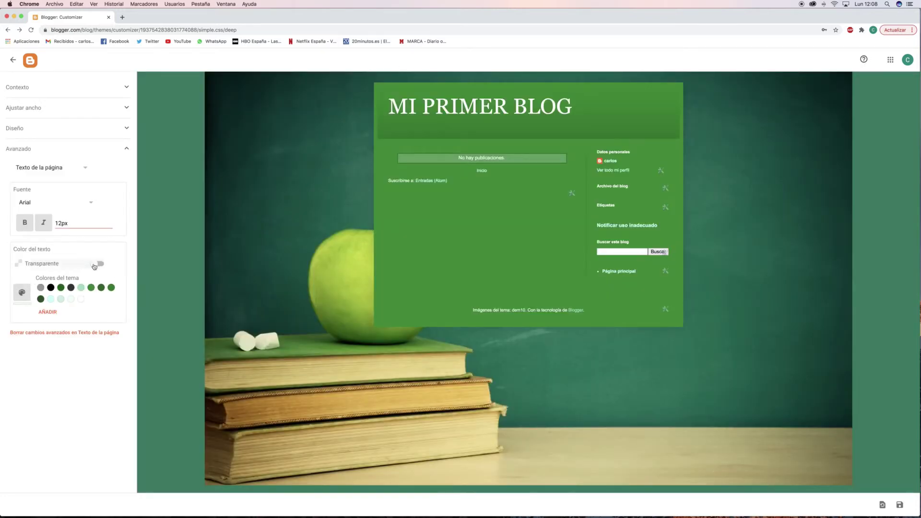
Give Texto de la página a light, near-white colour after trying transparent and green swatches.
{"action": "left_click", "coordinate": [98, 264]}
{"action": "left_click", "coordinate": [102, 266]}
{"action": "left_click", "coordinate": [101, 265]}
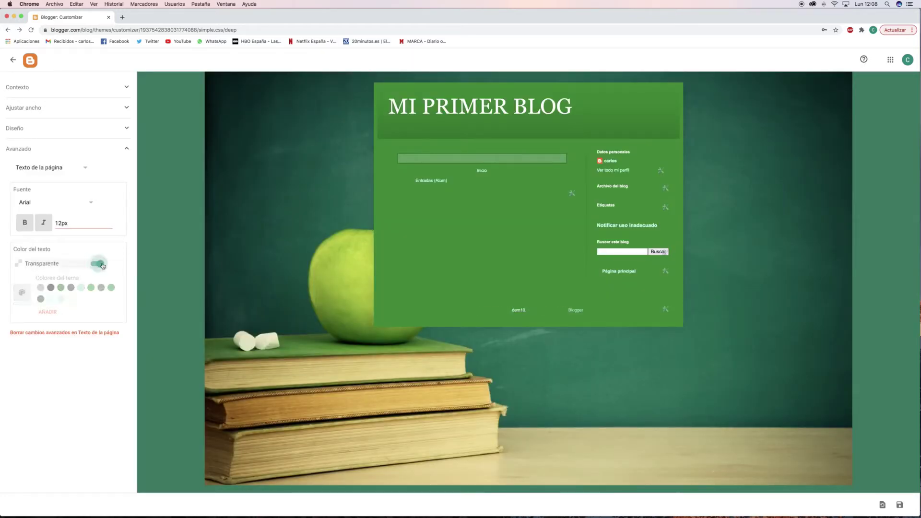
{"action": "left_click", "coordinate": [99, 264]}
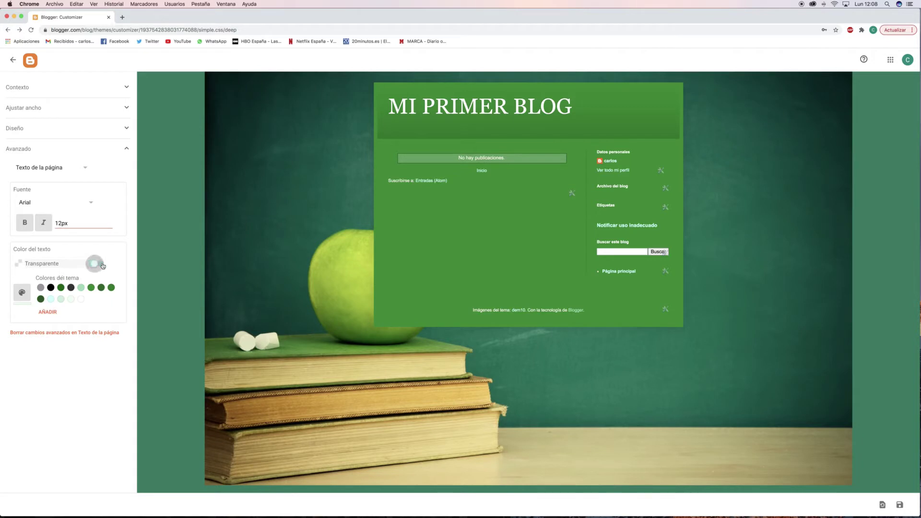
{"action": "left_click", "coordinate": [80, 287]}
{"action": "left_click", "coordinate": [93, 288]}
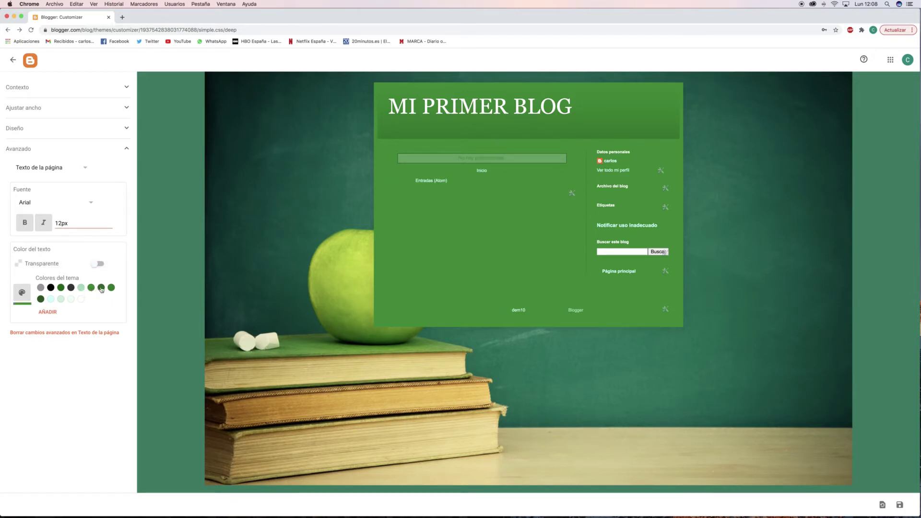
{"action": "left_click", "coordinate": [80, 299]}
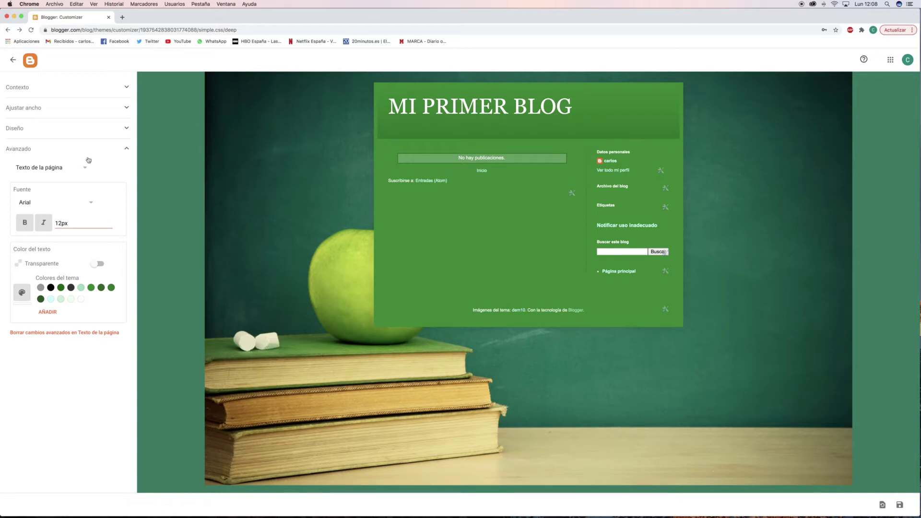
Switch to Fondos, colour Fondo exterior pale mint, and return to the Diseño gadget layout.
{"action": "left_click", "coordinate": [84, 172]}
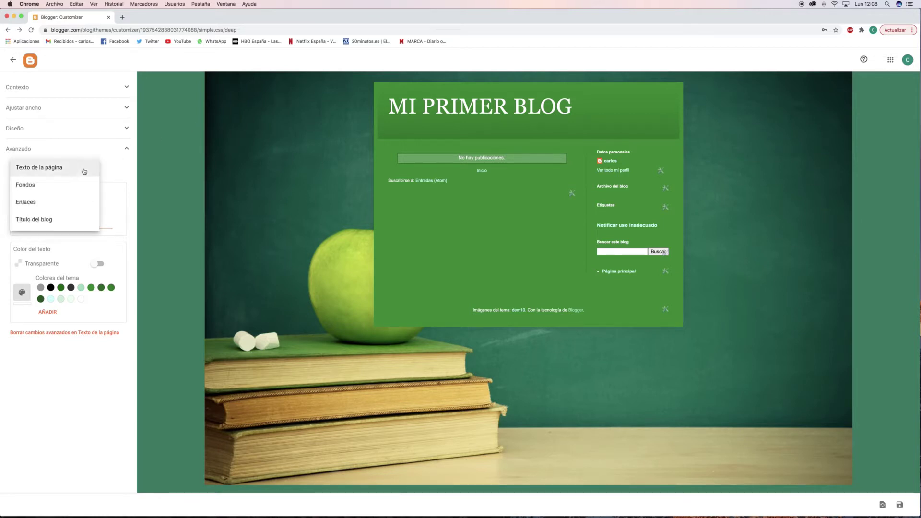
{"action": "left_click", "coordinate": [43, 186]}
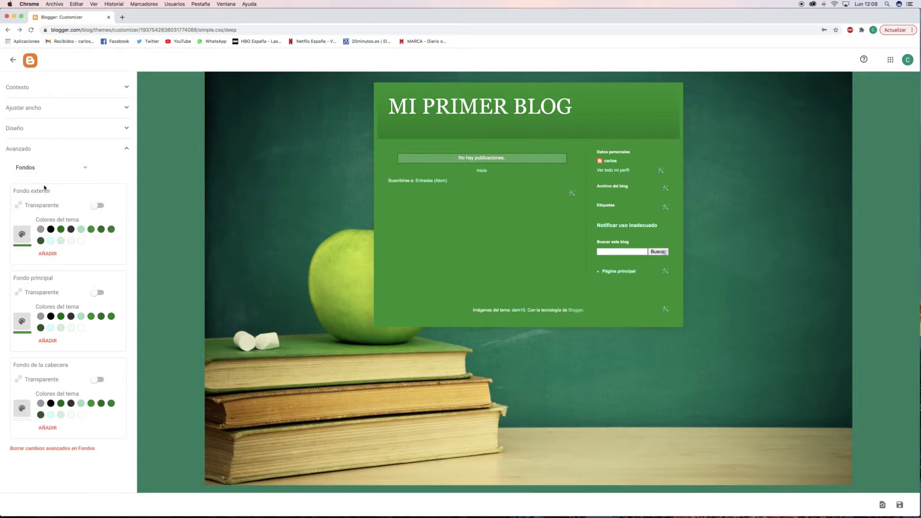
{"action": "left_click", "coordinate": [81, 241]}
{"action": "left_click", "coordinate": [60, 241]}
{"action": "left_click", "coordinate": [128, 149]}
{"action": "left_click", "coordinate": [127, 128]}
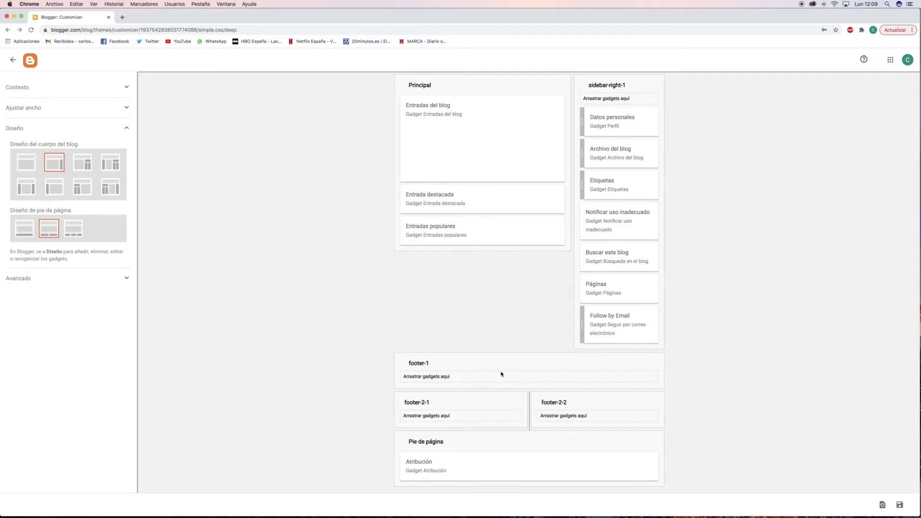
{"action": "scroll", "coordinate": [501, 374], "scroll_direction": "up", "scroll_amount": 5}
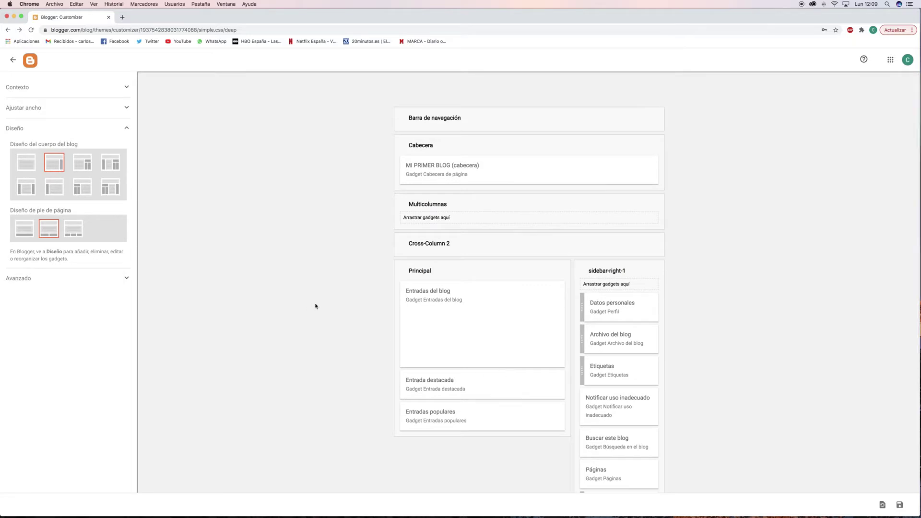
Exit the customiser without saving, then view the Picture Window Open theme details.
{"action": "left_click", "coordinate": [15, 60]}
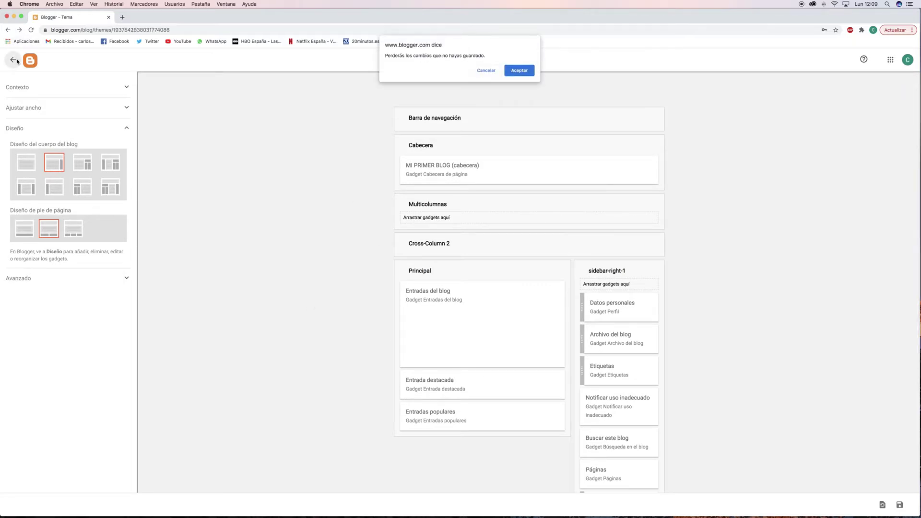
{"action": "left_click", "coordinate": [527, 75]}
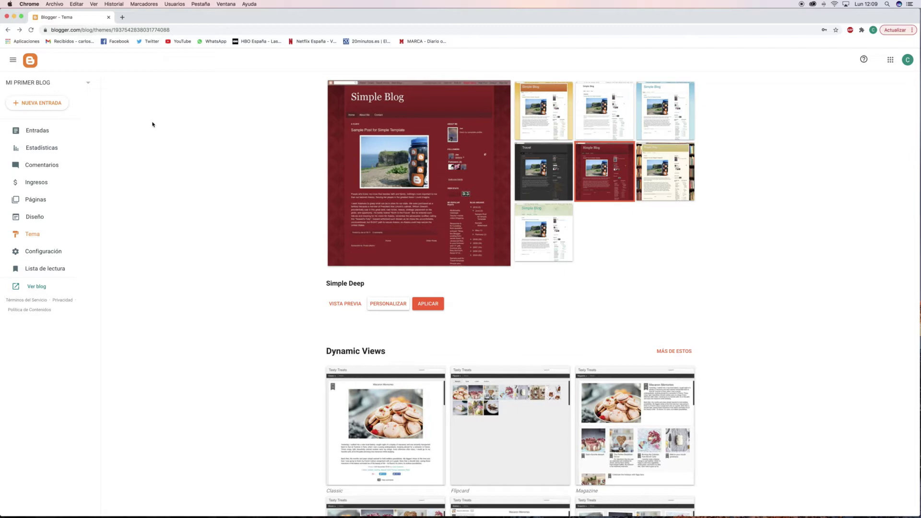
{"action": "scroll", "coordinate": [444, 155], "scroll_direction": "down", "scroll_amount": 10}
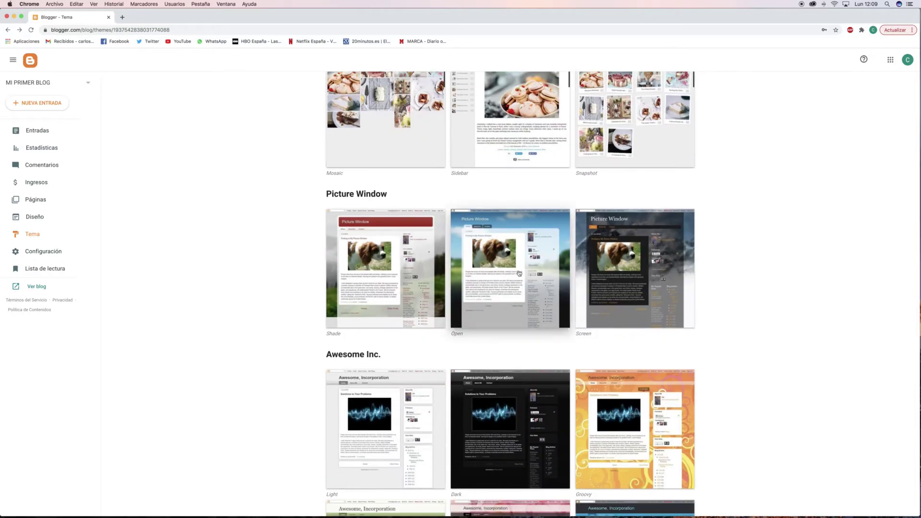
{"action": "left_click", "coordinate": [513, 277]}
{"action": "left_click", "coordinate": [392, 315]}
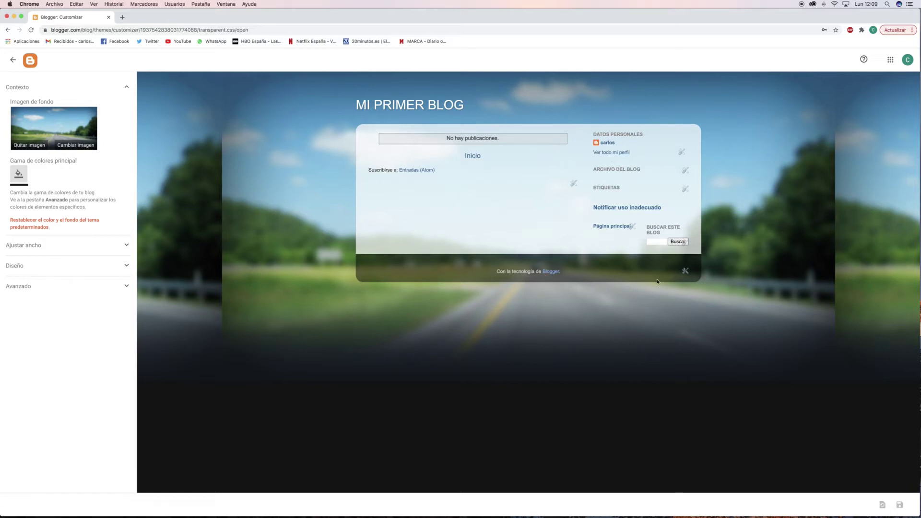
{"action": "left_click", "coordinate": [91, 245]}
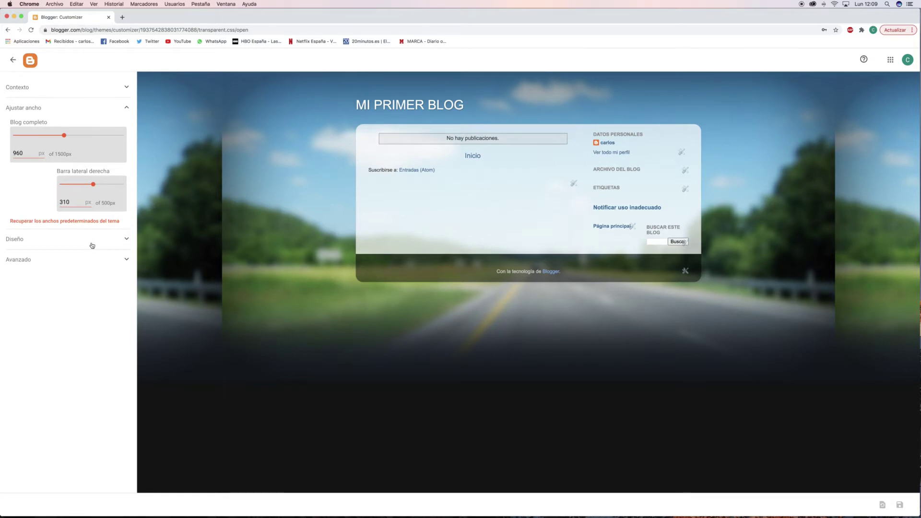
{"action": "left_click", "coordinate": [92, 246]}
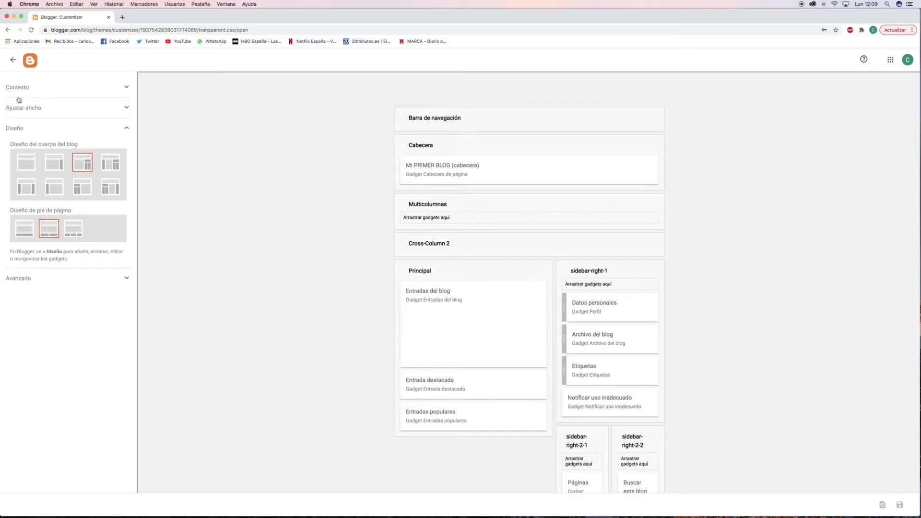
{"action": "left_click", "coordinate": [13, 61]}
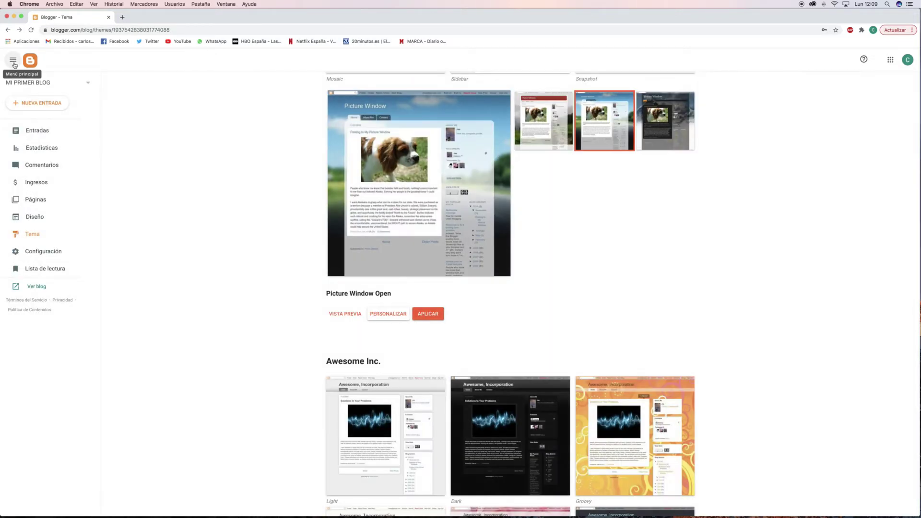
From Entradas, dismiss the FollowByEmail notice and start a NUEVA ENTRADA.
{"action": "left_click", "coordinate": [51, 136]}
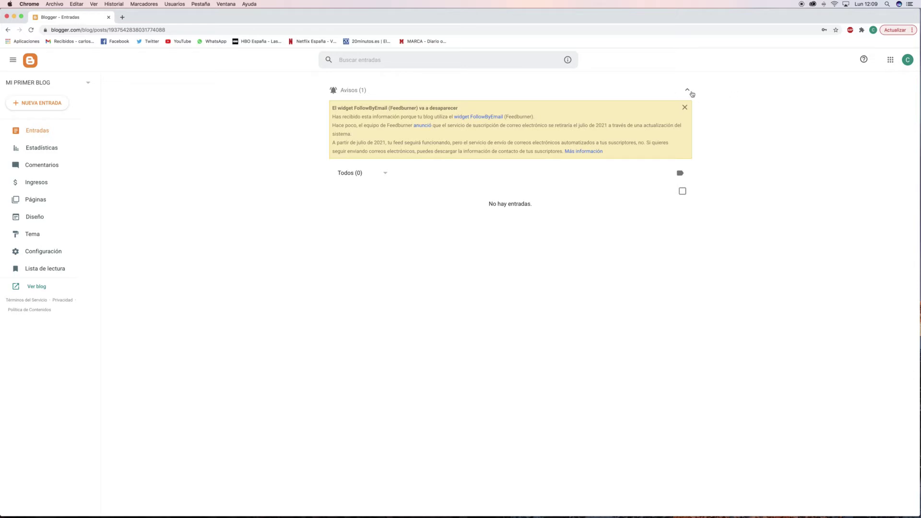
{"action": "left_click", "coordinate": [684, 106]}
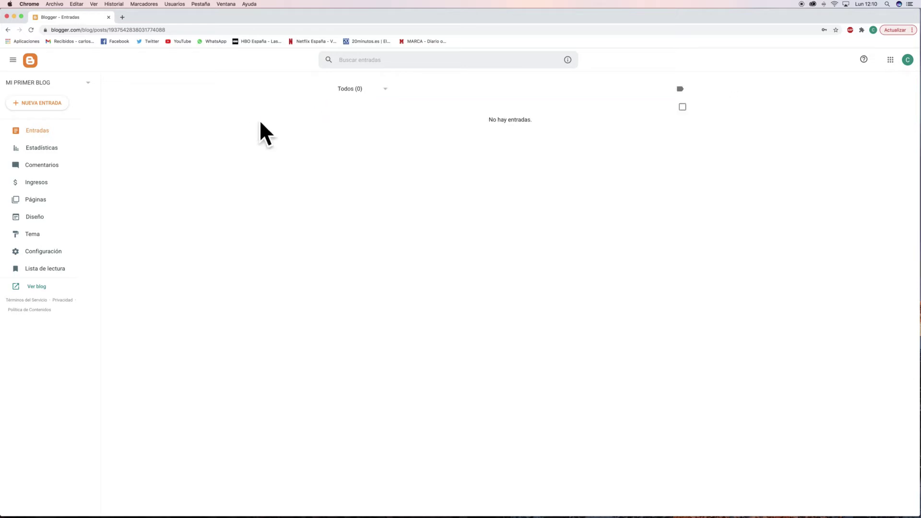
{"action": "left_click", "coordinate": [52, 106]}
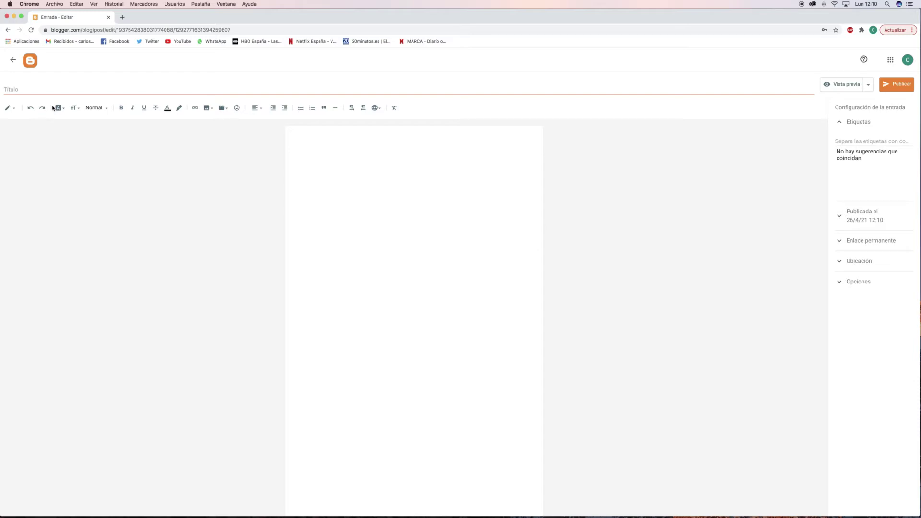
Keep the compose view and erase test text from the post body.
{"action": "left_click", "coordinate": [10, 108]}
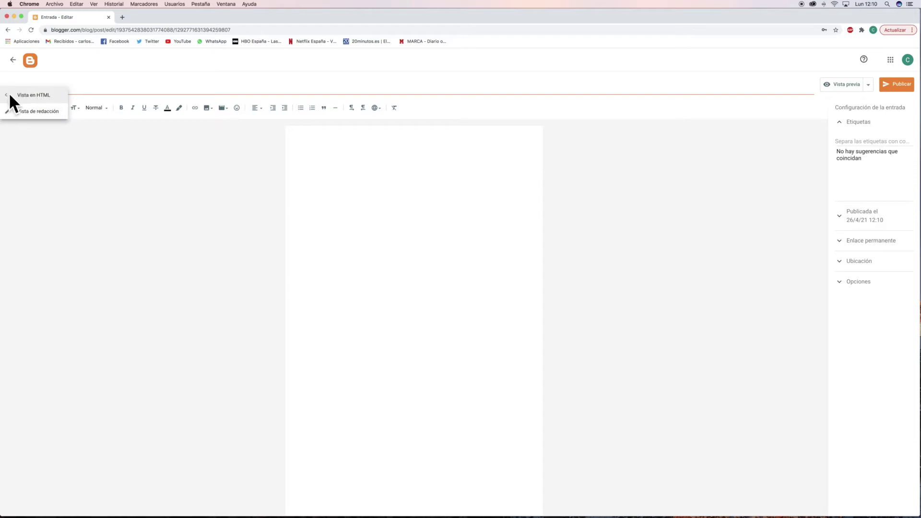
{"action": "left_click", "coordinate": [196, 178]}
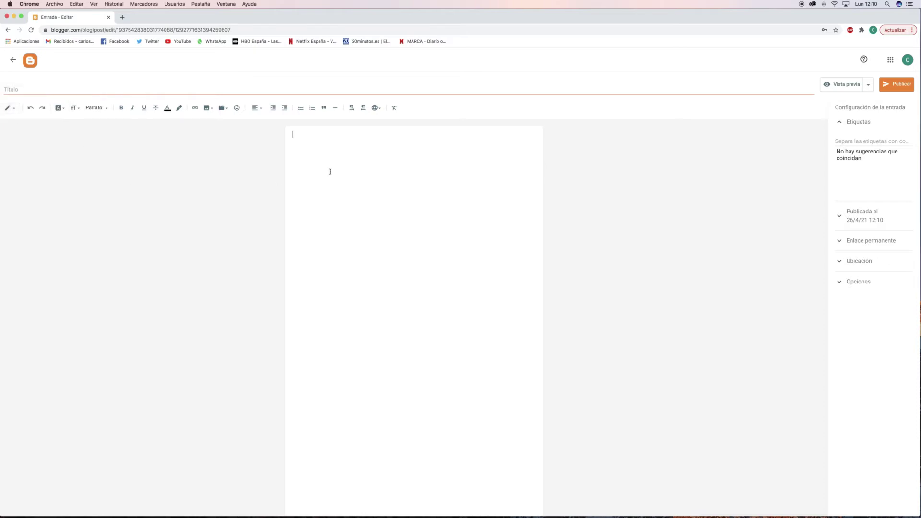
{"action": "type", "text": "sjbjksksdhjdsjkhsd"}
{"action": "key", "text": "BackSpace"}
{"action": "key", "text": "BackSpace"}
{"action": "key", "text": "BackSpace"}
{"action": "key", "text": "BackSpace"}
{"action": "key", "text": "BackSpace"}
{"action": "key", "text": "BackSpace"}
{"action": "key", "text": "BackSpace"}
{"action": "key", "text": "BackSpace"}
{"action": "key", "text": "BackSpace"}
{"action": "key", "text": "BackSpace"}
{"action": "key", "text": "BackSpace"}
{"action": "key", "text": "BackSpace"}
{"action": "key", "text": "BackSpace"}
{"action": "key", "text": "BackSpace"}
{"action": "key", "text": "BackSpace"}
{"action": "key", "text": "BackSpace"}
{"action": "key", "text": "BackSpace"}
Browse the font and size lists unchanged, then set the first line to Título principal.
{"action": "left_click", "coordinate": [60, 109]}
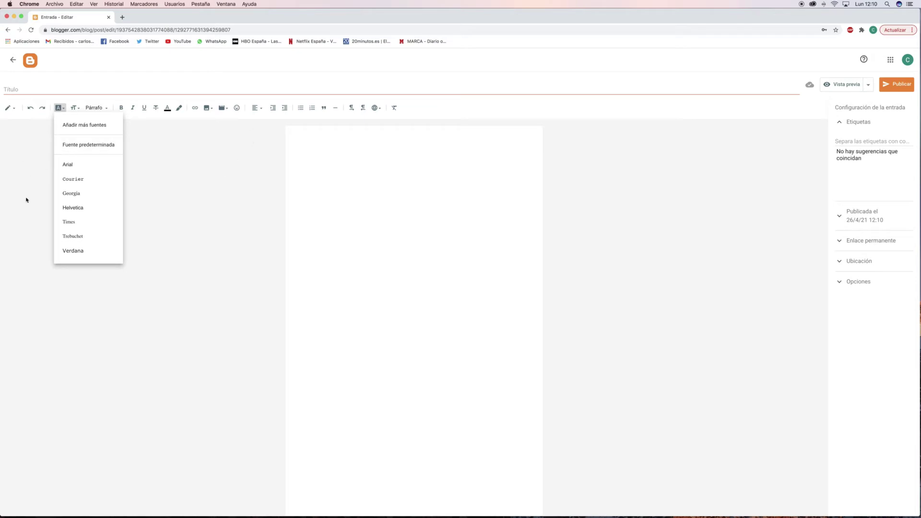
{"action": "left_click", "coordinate": [148, 163]}
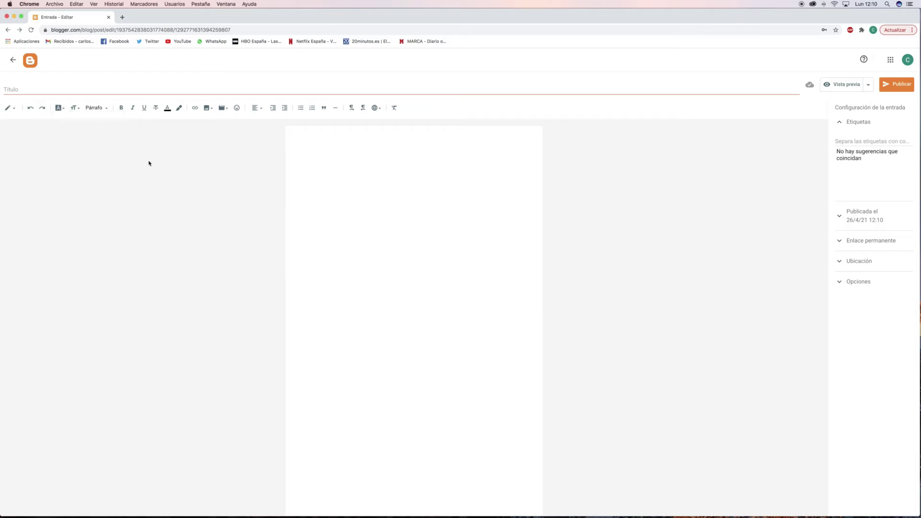
{"action": "left_click", "coordinate": [81, 108]}
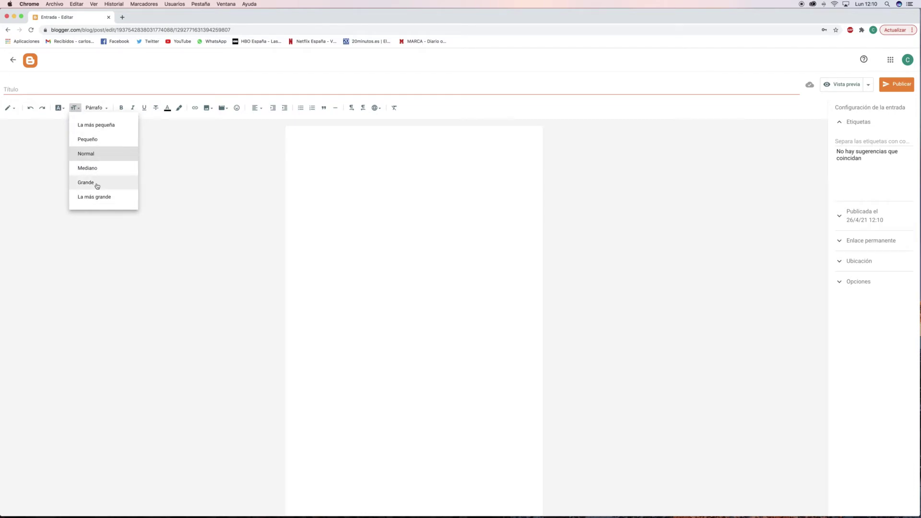
{"action": "left_click", "coordinate": [98, 139]}
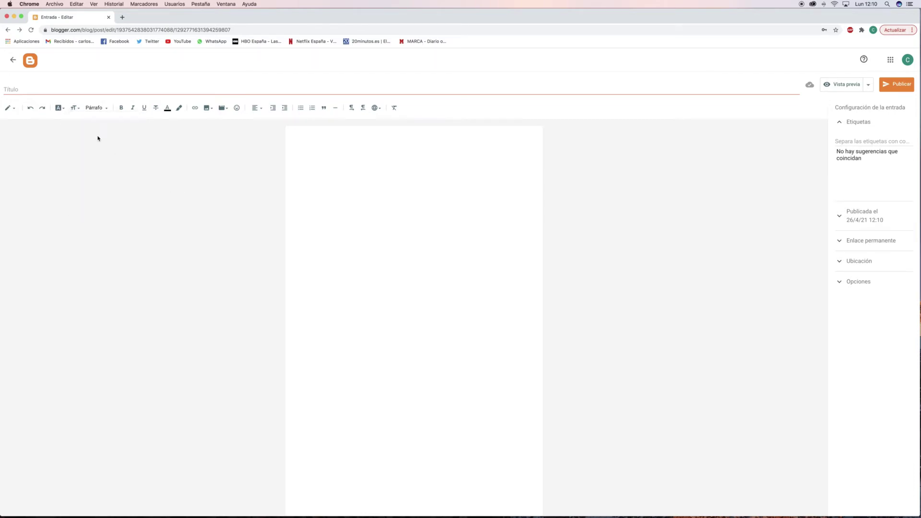
{"action": "left_click", "coordinate": [101, 108]}
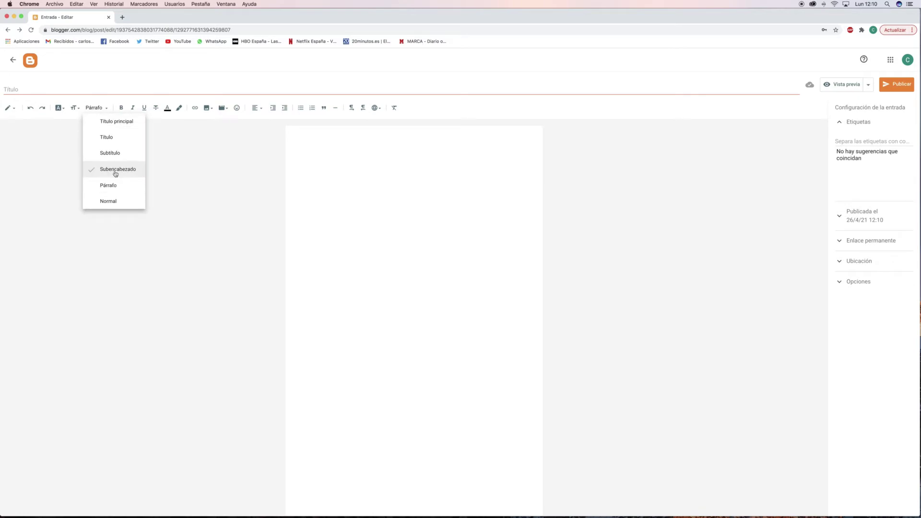
{"action": "left_click", "coordinate": [115, 122]}
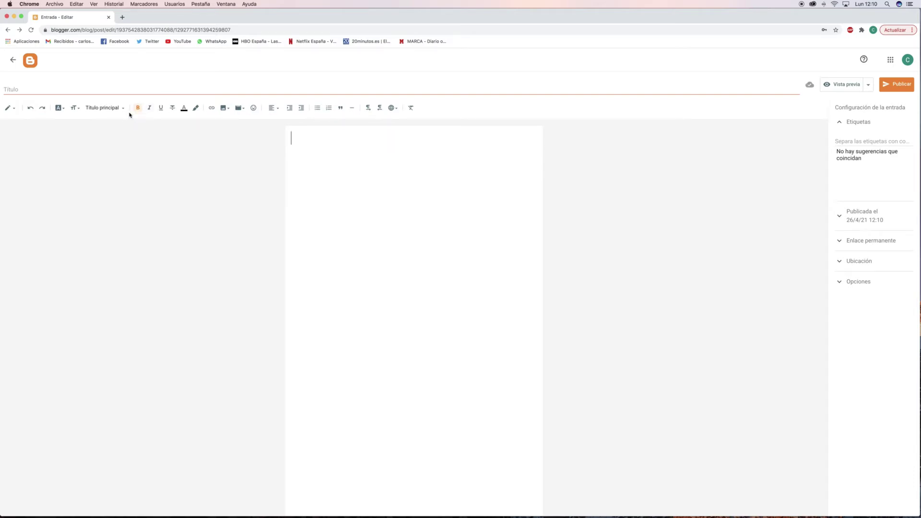
Type 'MI PRIMER BLOG' as the heading and start a Párrafo-style line below it.
{"action": "type", "text": "MI PRIMER BL"}
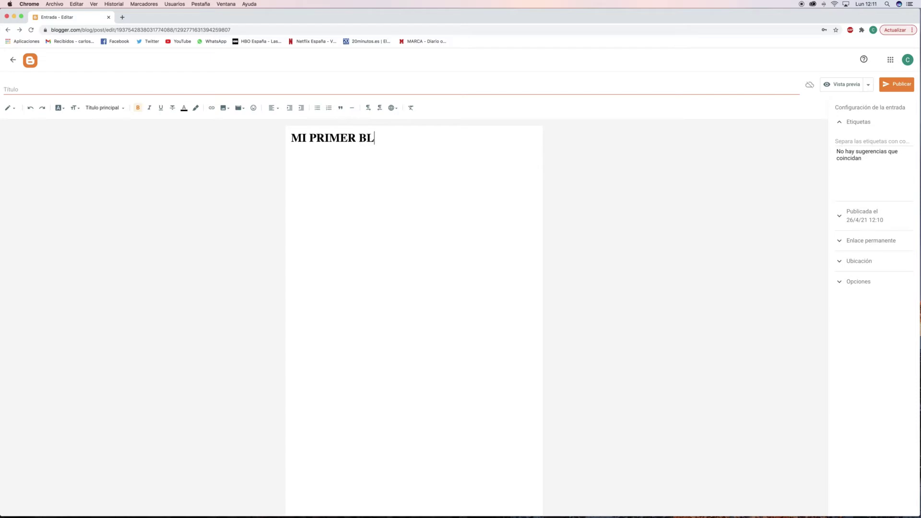
{"action": "type", "text": "OG"}
{"action": "key", "text": "Return"}
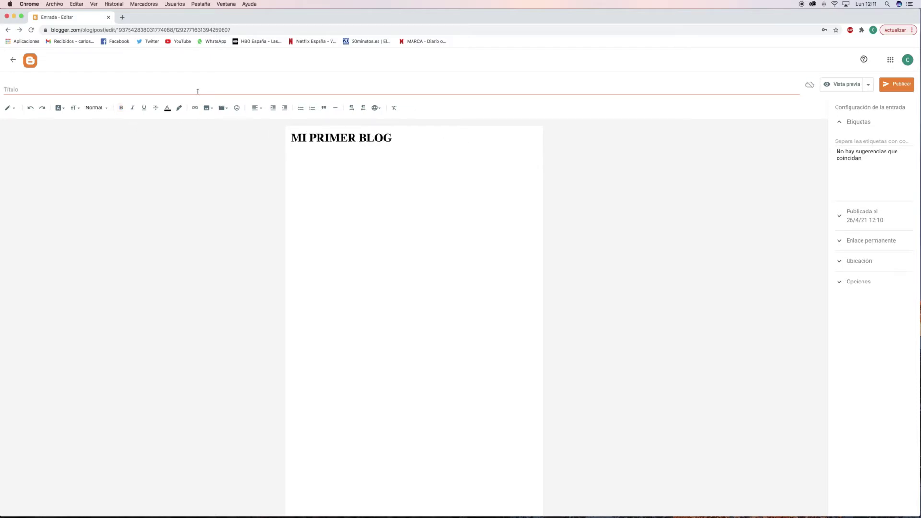
{"action": "left_click", "coordinate": [108, 109]}
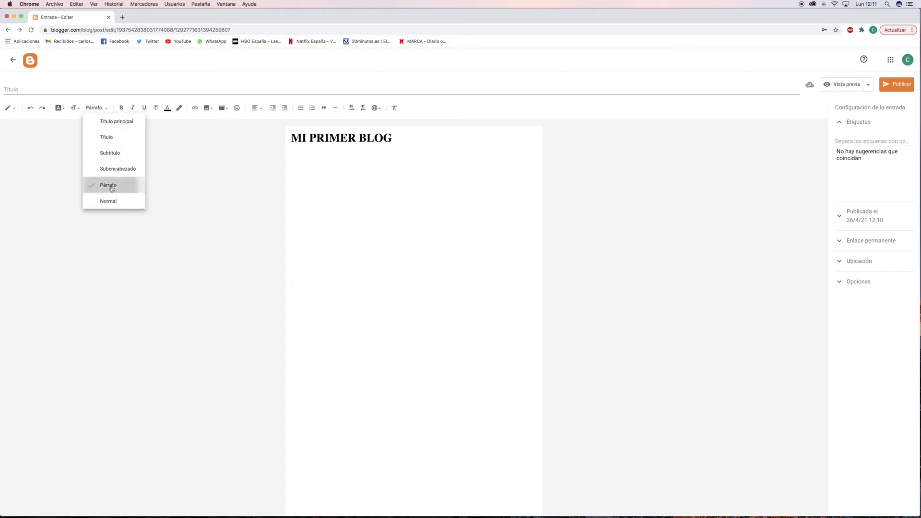
{"action": "left_click", "coordinate": [111, 188]}
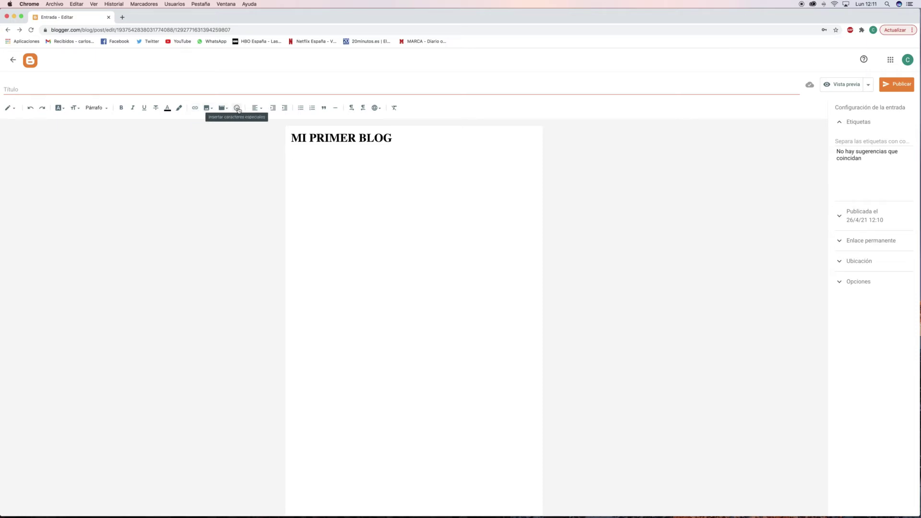
Justify the body text, trying an indent and then removing it.
{"action": "left_click", "coordinate": [258, 108]}
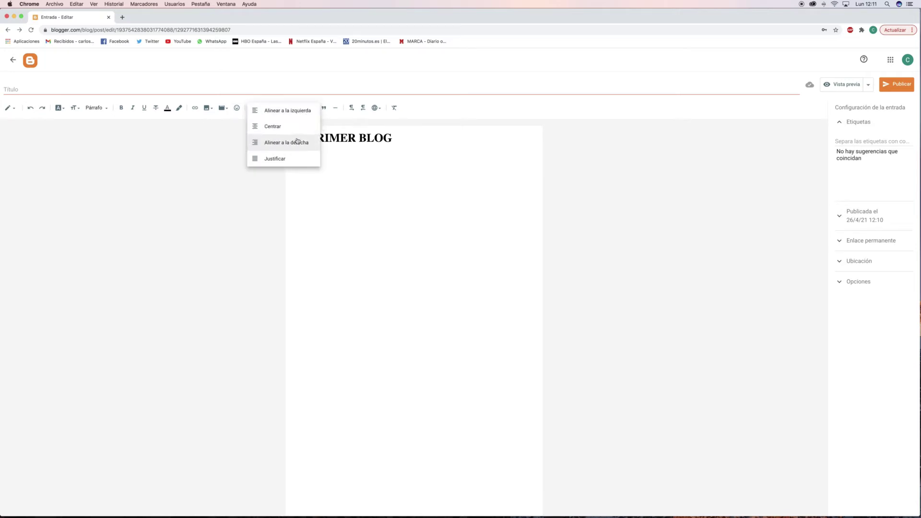
{"action": "left_click", "coordinate": [290, 158]}
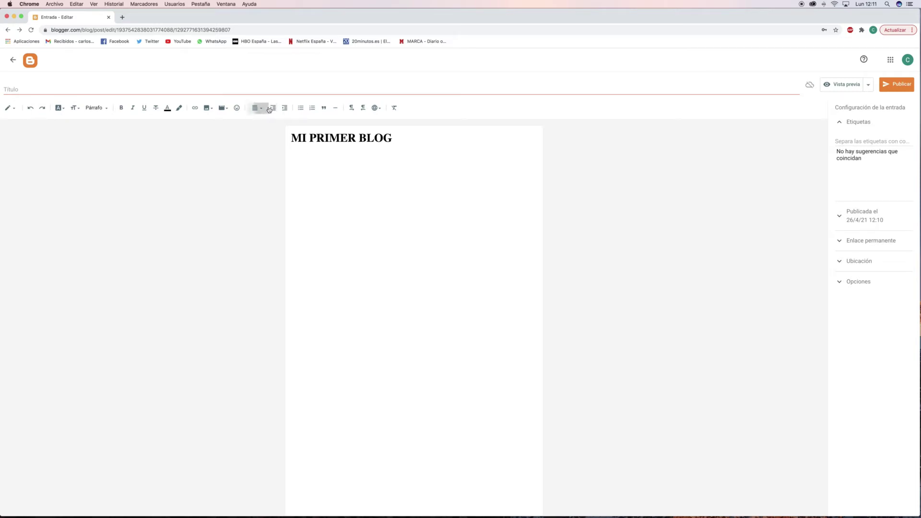
{"action": "left_click", "coordinate": [258, 108]}
{"action": "left_click", "coordinate": [267, 109]}
{"action": "left_click", "coordinate": [273, 109]}
{"action": "left_click", "coordinate": [284, 108]}
Insert a horizontal rule on a fresh line beneath the MI PRIMER BLOG heading.
{"action": "key", "text": "BackSpace"}
{"action": "key", "text": "Return"}
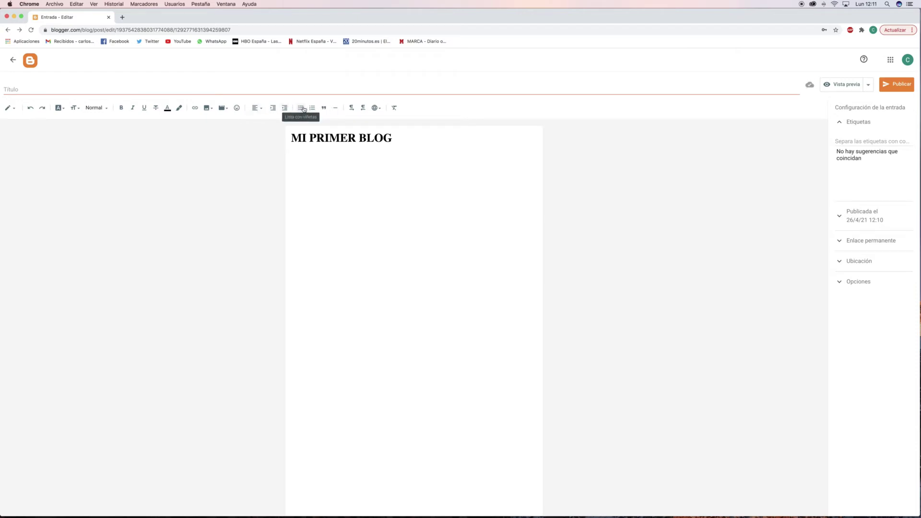
{"action": "left_click", "coordinate": [334, 108]}
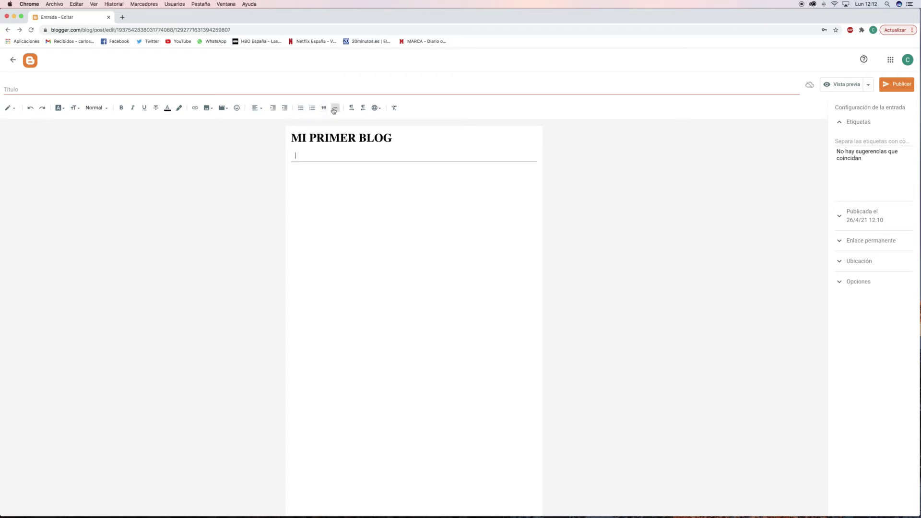
{"action": "left_click", "coordinate": [351, 152]}
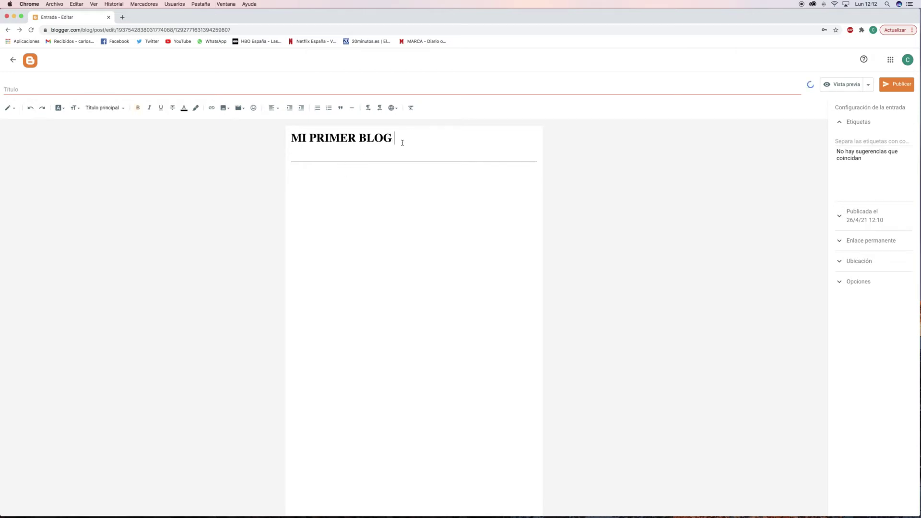
{"action": "left_click", "coordinate": [308, 179]}
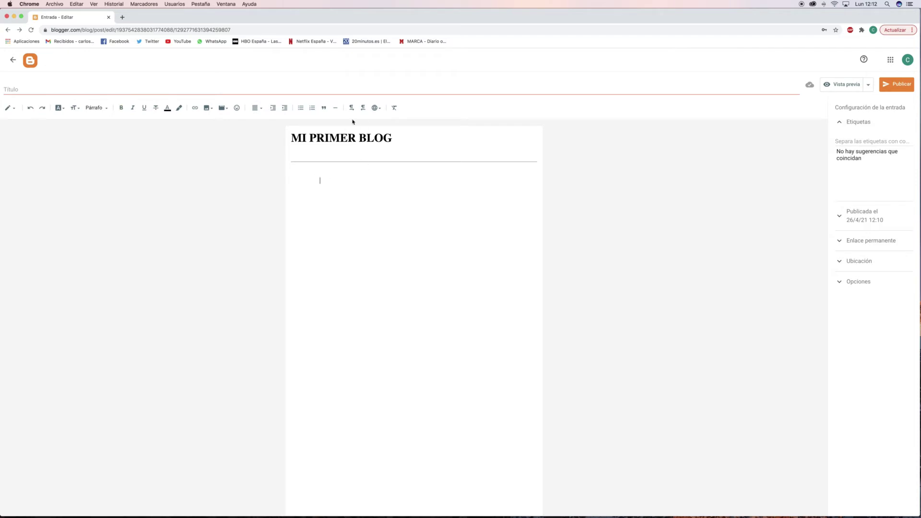
{"action": "left_click", "coordinate": [377, 108]}
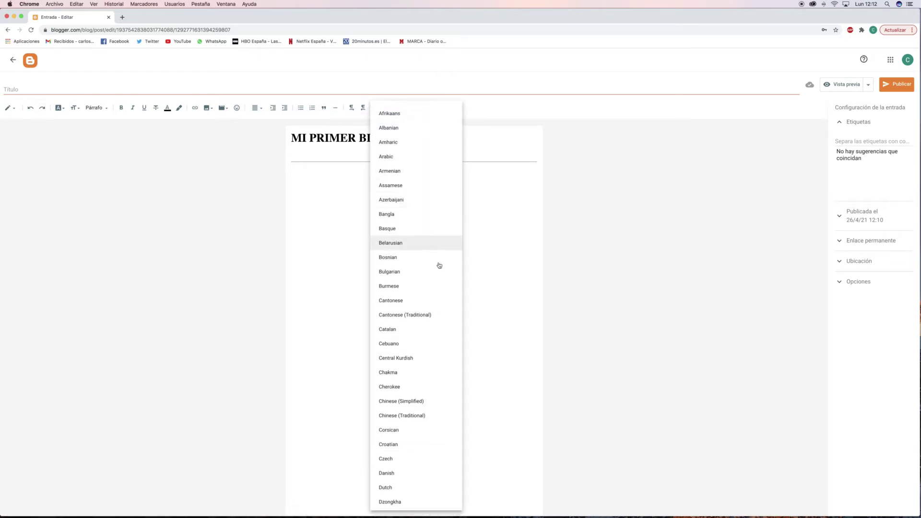
{"action": "scroll", "coordinate": [445, 286], "scroll_direction": "down", "scroll_amount": 5}
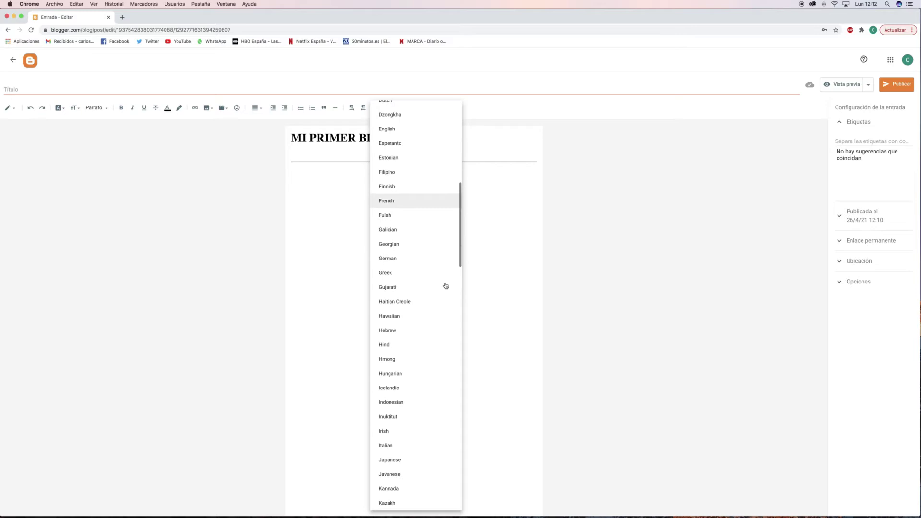
{"action": "left_click", "coordinate": [500, 286]}
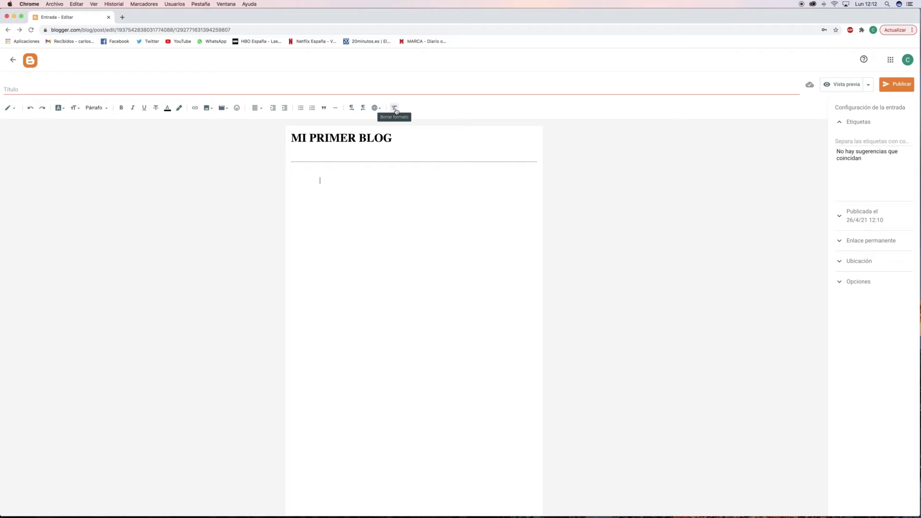
Write the intro 'Este es nuestro primer blog… mas elegante,' and delete the blank line above.
{"action": "type", "text": "Este es nuestro primer blog y vamos a ver utilizar divers"}
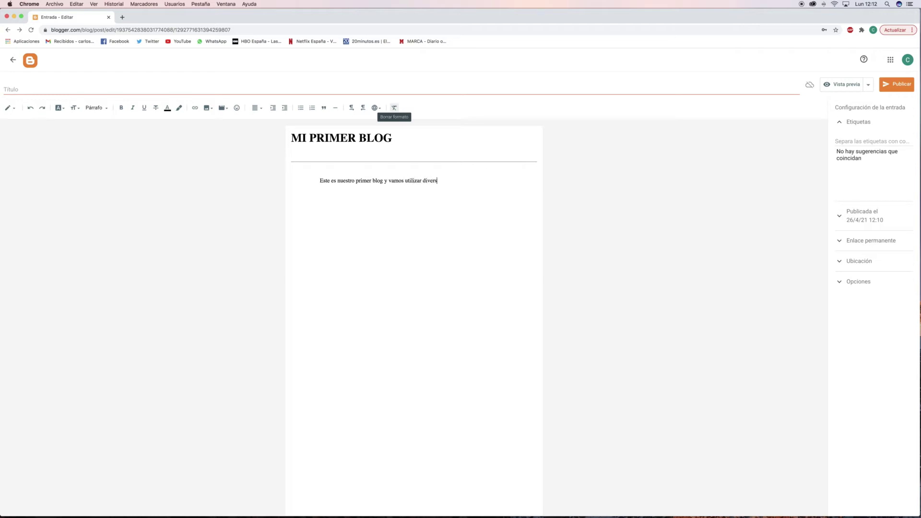
{"action": "type", "text": "ar herramientas para personaloiz"}
{"action": "type", "text": "r nuestro blog y da"}
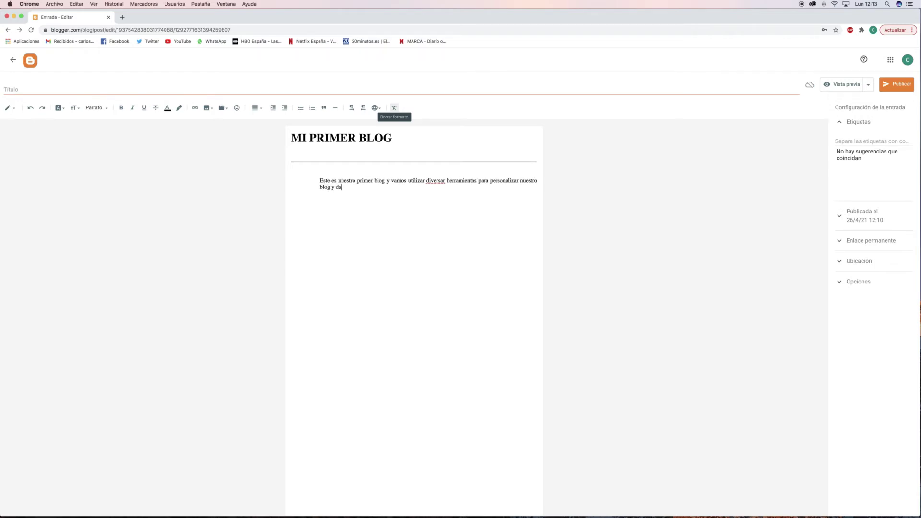
{"action": "type", "text": "rle un toque mas a"}
{"action": "key", "text": "BackSpace"}
{"action": "type", "text": "elegane"}
{"action": "type", "text": "te,"}
{"action": "left_click", "coordinate": [320, 180]}
{"action": "key", "text": "BackSpace"}
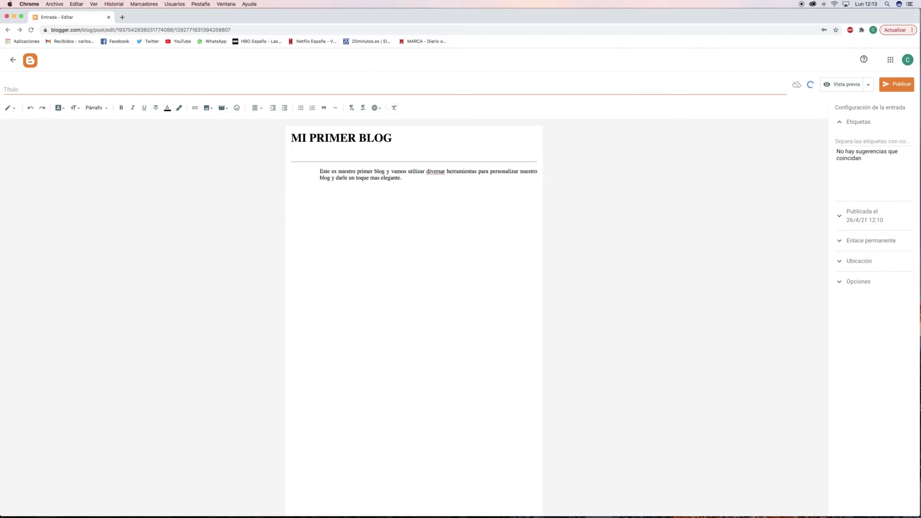
Outdent the paragraph, add a new line after it, and bring up the Insertar imagen sources.
{"action": "left_click", "coordinate": [285, 108]}
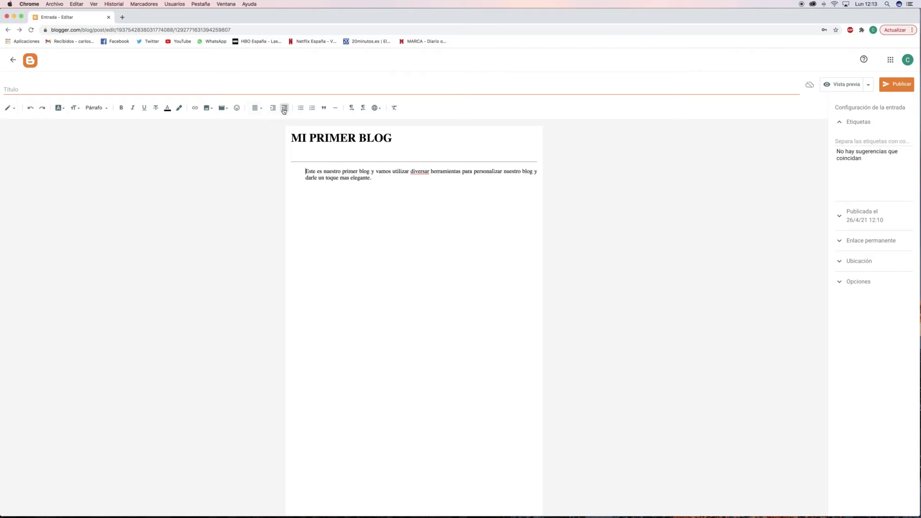
{"action": "left_click", "coordinate": [388, 182]}
{"action": "key", "text": "Return"}
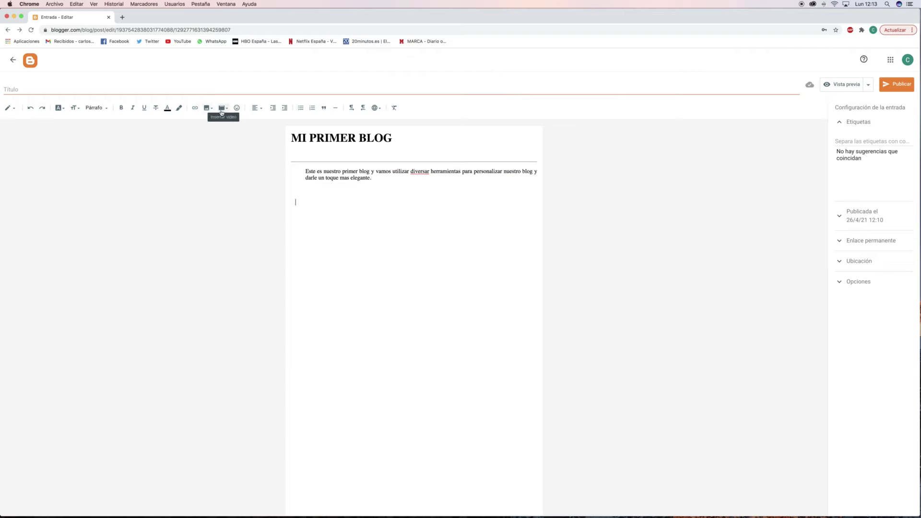
{"action": "left_click", "coordinate": [207, 108]}
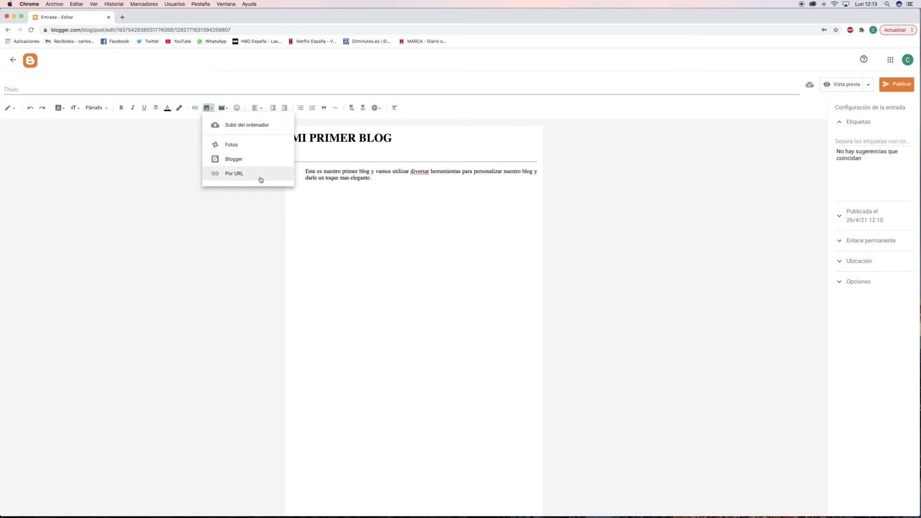
Upload londres-vertical_ba19307e_500x782.jpg from Desktop > IMAGENES Y VIDEOS POWERPOINT and select its thumbnail.
{"action": "left_click", "coordinate": [250, 130]}
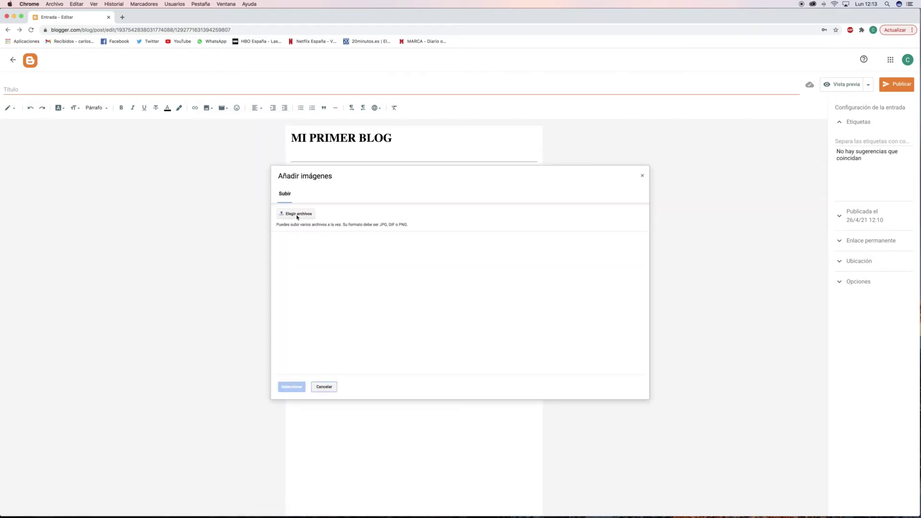
{"action": "left_click", "coordinate": [297, 214]}
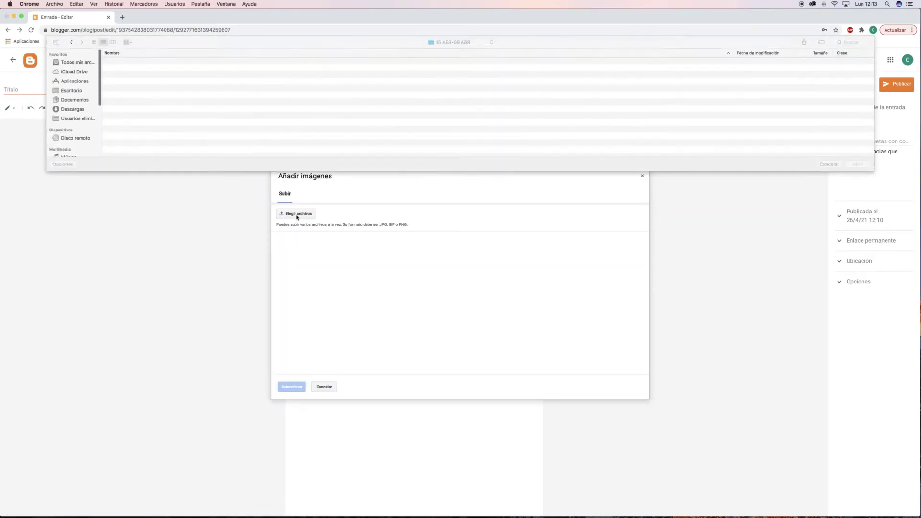
{"action": "left_click", "coordinate": [71, 90]}
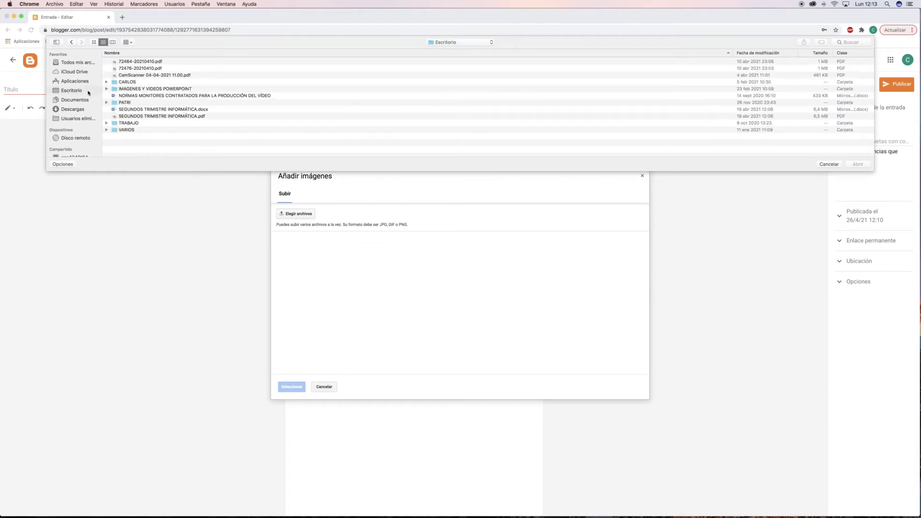
{"action": "double_click", "coordinate": [162, 89]}
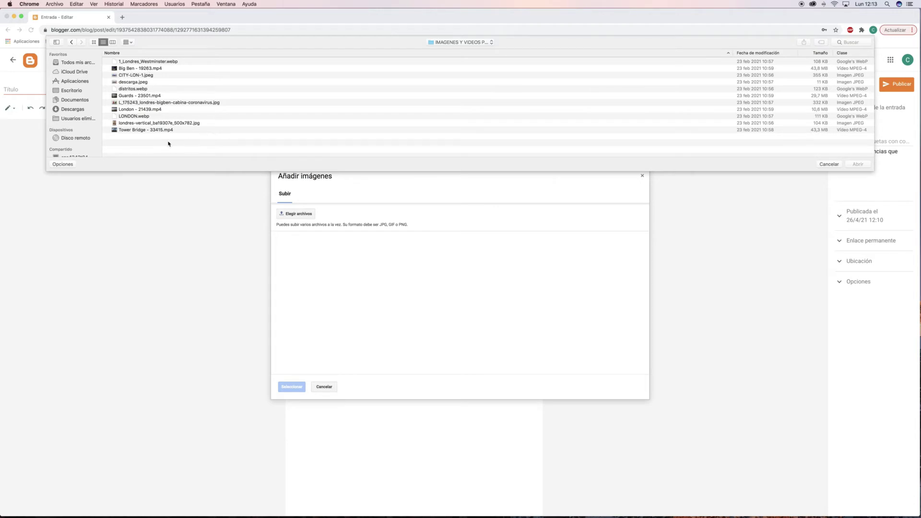
{"action": "left_click", "coordinate": [175, 124]}
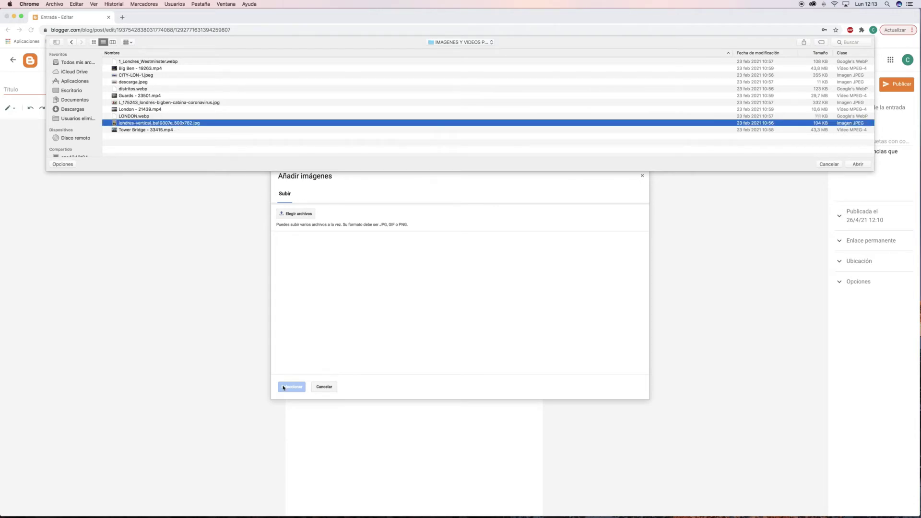
{"action": "left_click", "coordinate": [858, 165]}
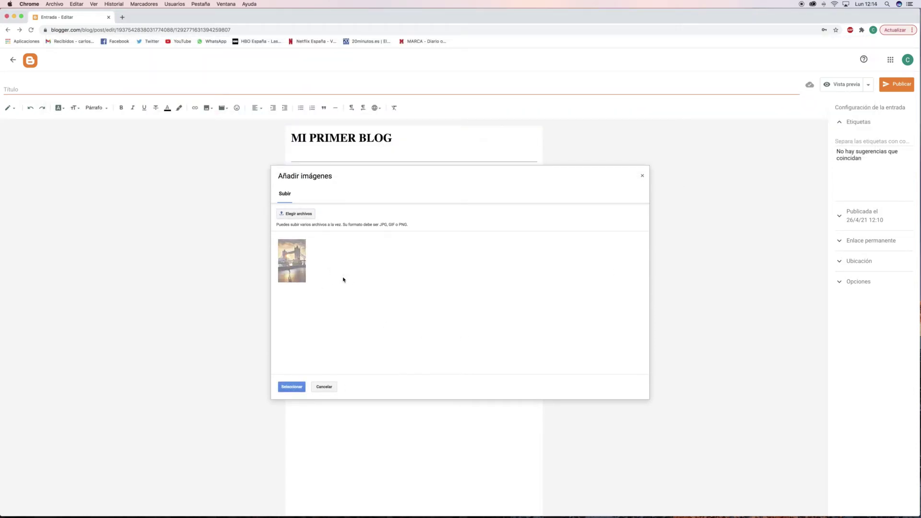
{"action": "left_click", "coordinate": [293, 274]}
Insert the Tower Bridge photo and try left, centre, then right alignment.
{"action": "left_click", "coordinate": [293, 386]}
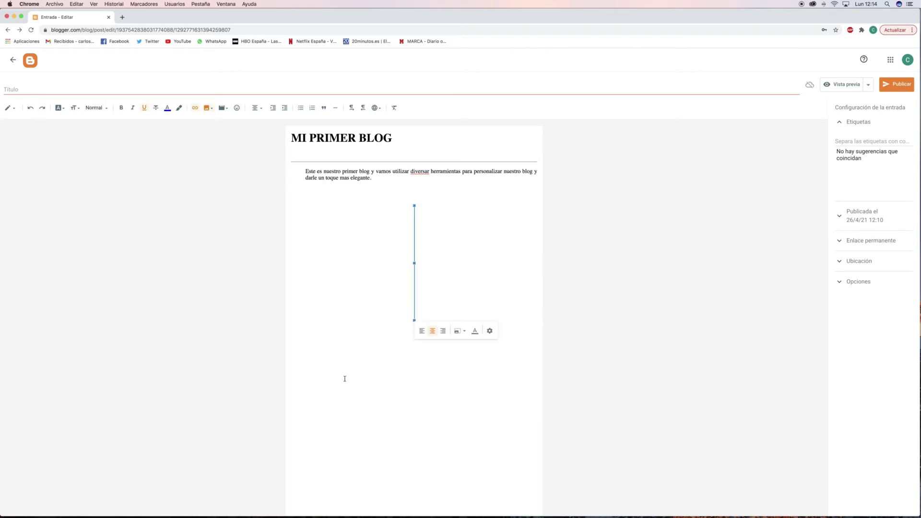
{"action": "left_click", "coordinate": [417, 293]}
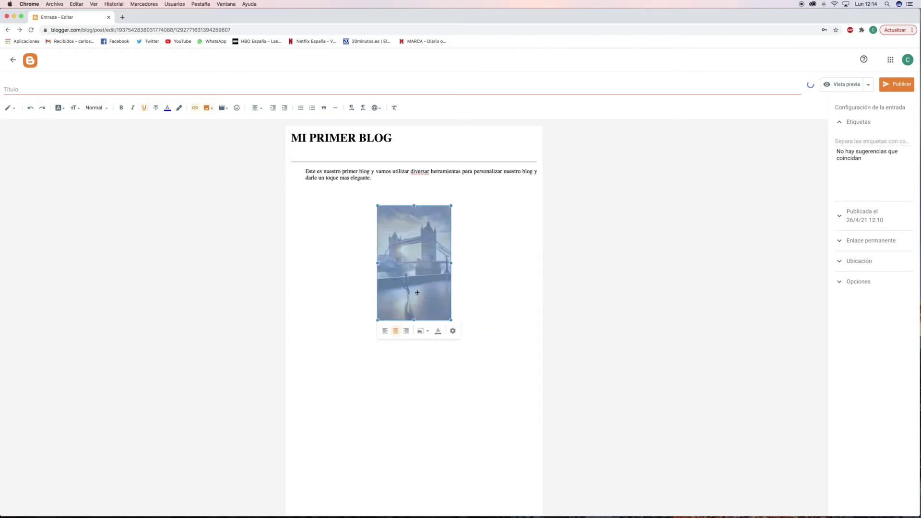
{"action": "left_click", "coordinate": [384, 331]}
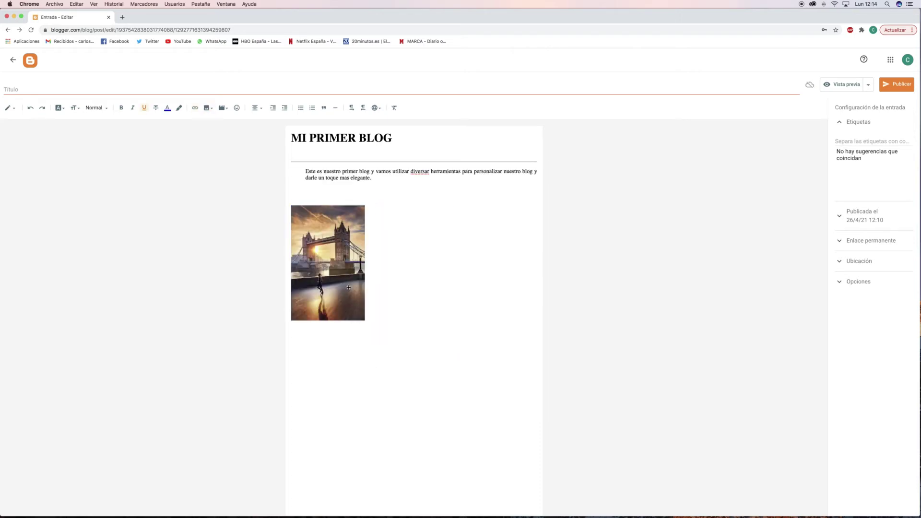
{"action": "left_click", "coordinate": [346, 307]}
{"action": "left_click", "coordinate": [315, 331]}
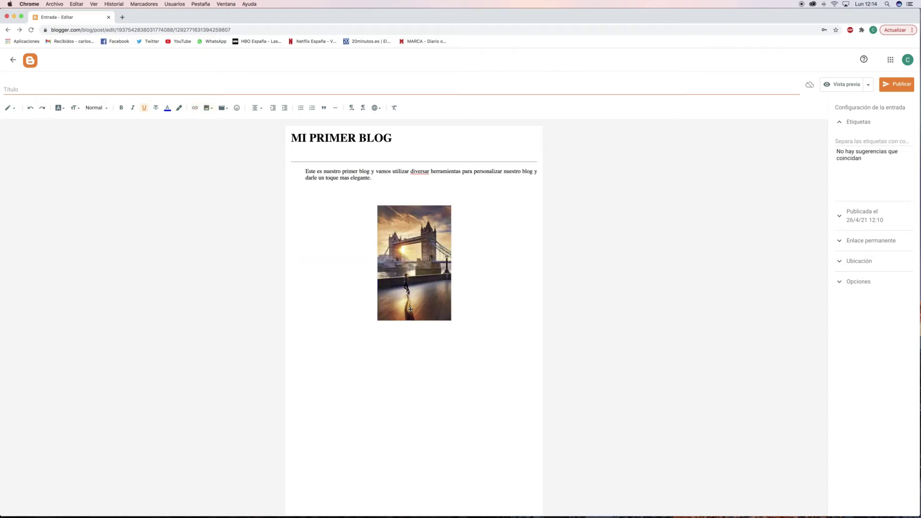
{"action": "left_click", "coordinate": [415, 291]}
{"action": "left_click", "coordinate": [405, 332]}
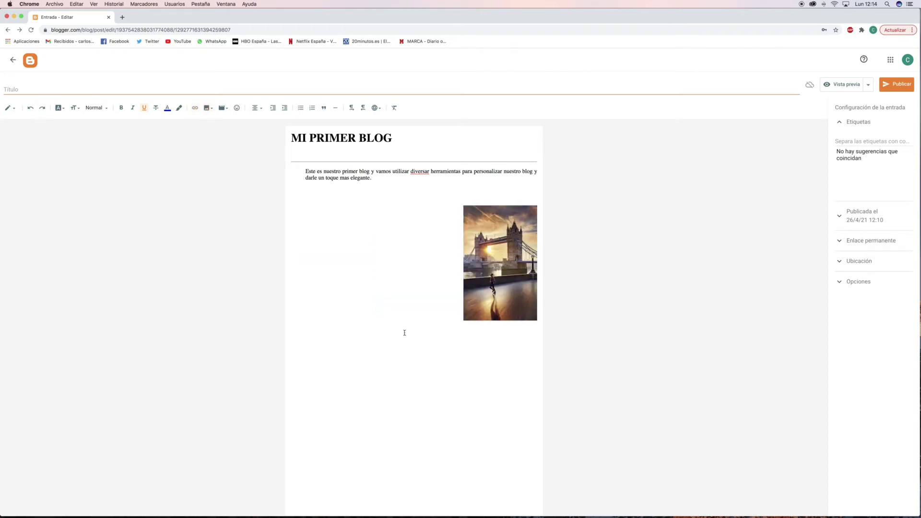
Make the right-aligned photo Grande size and start a caption beneath it.
{"action": "left_click", "coordinate": [499, 298]}
{"action": "left_click", "coordinate": [515, 333]}
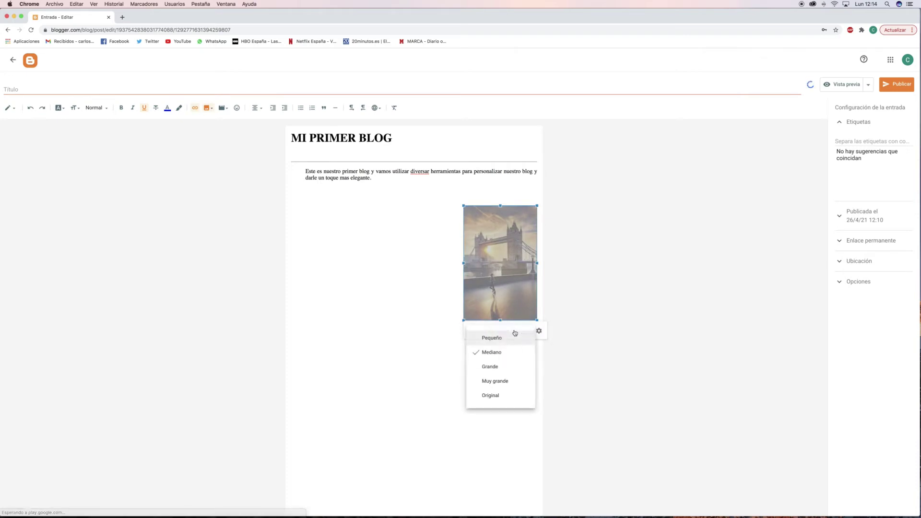
{"action": "left_click", "coordinate": [492, 366]}
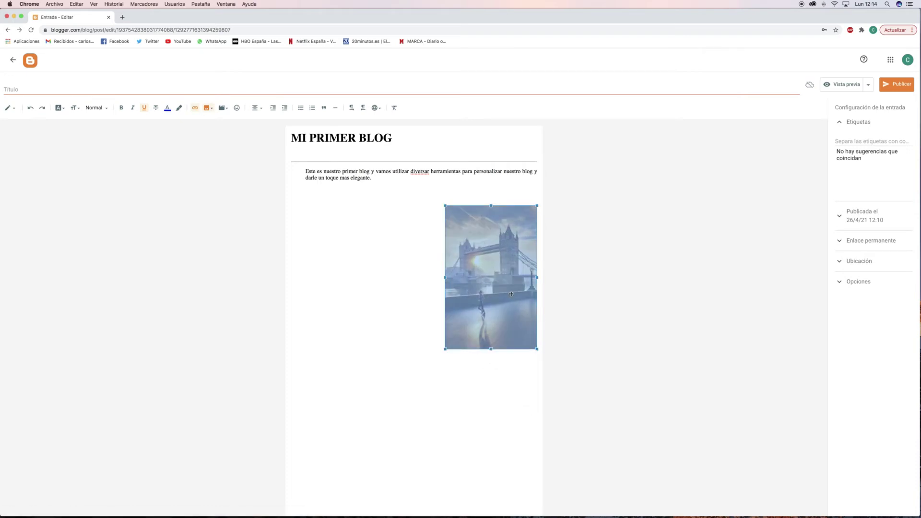
{"action": "left_click", "coordinate": [509, 360]}
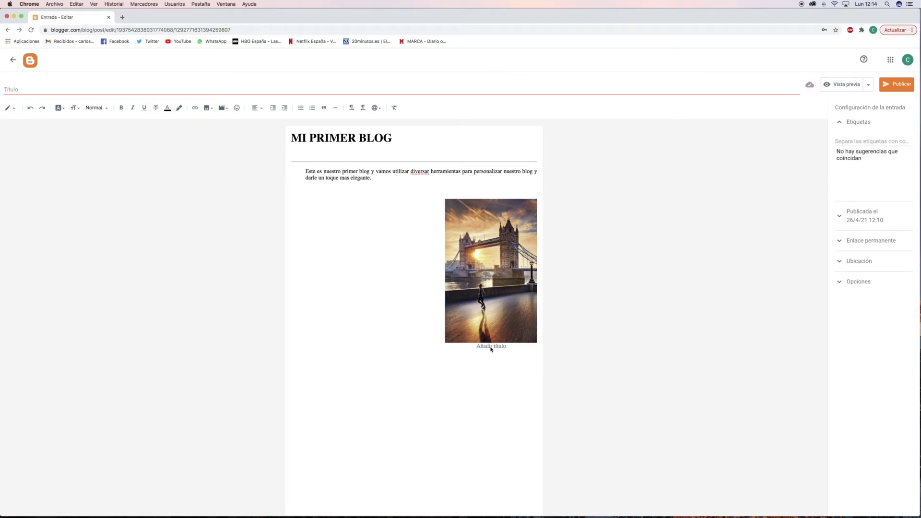
Centre the Tower Bridge photo on the page.
{"action": "right_click", "coordinate": [491, 349]}
{"action": "left_click", "coordinate": [473, 352]}
{"action": "left_click", "coordinate": [512, 292]}
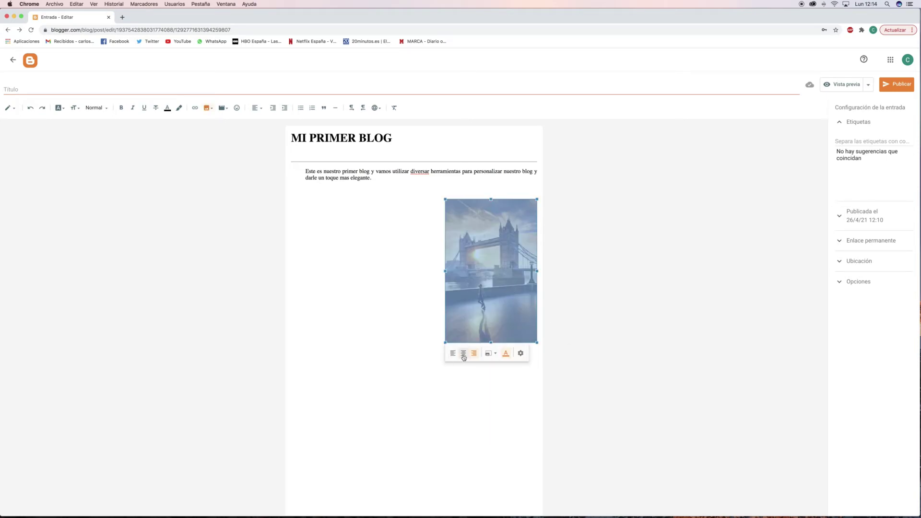
{"action": "left_click", "coordinate": [464, 355]}
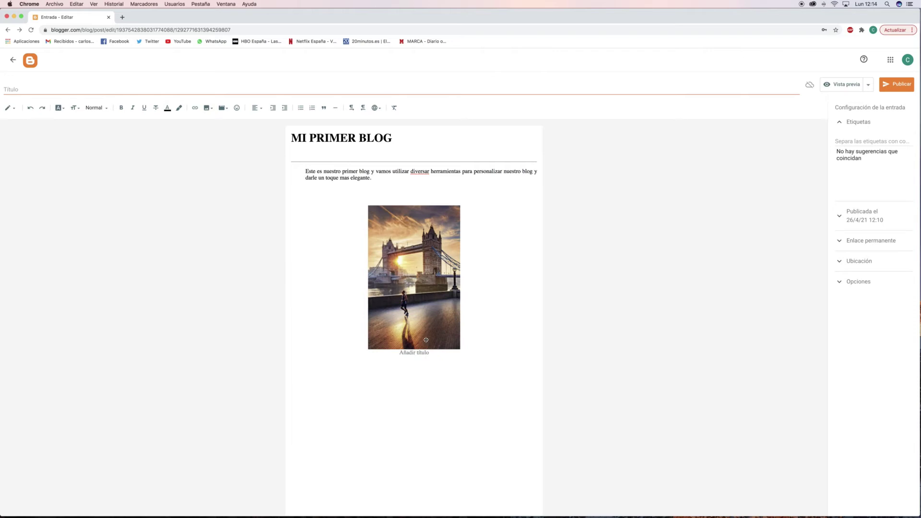
{"action": "left_click", "coordinate": [424, 343]}
{"action": "left_click", "coordinate": [425, 354]}
{"action": "left_click", "coordinate": [425, 354]}
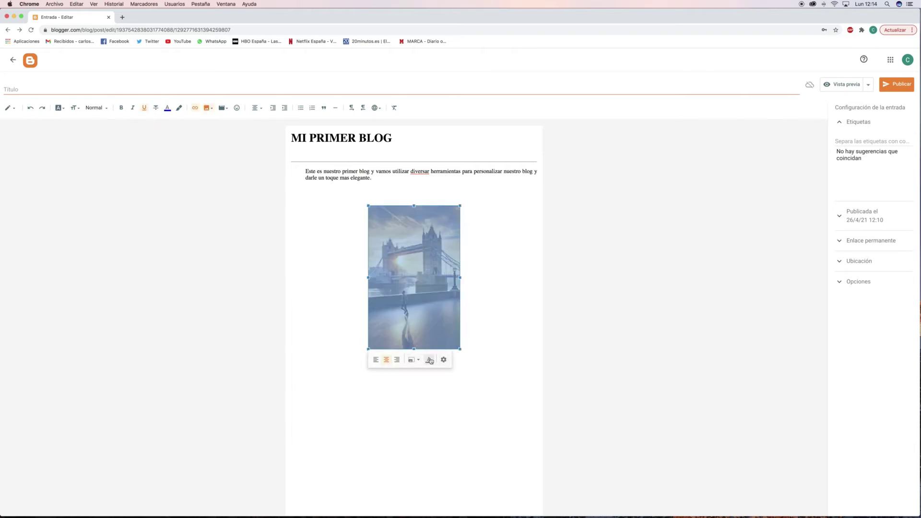
Caption the photo 'FOTO DE LONDRES', correcting the typo.
{"action": "left_click", "coordinate": [434, 356]}
{"action": "type", "text": "ja"}
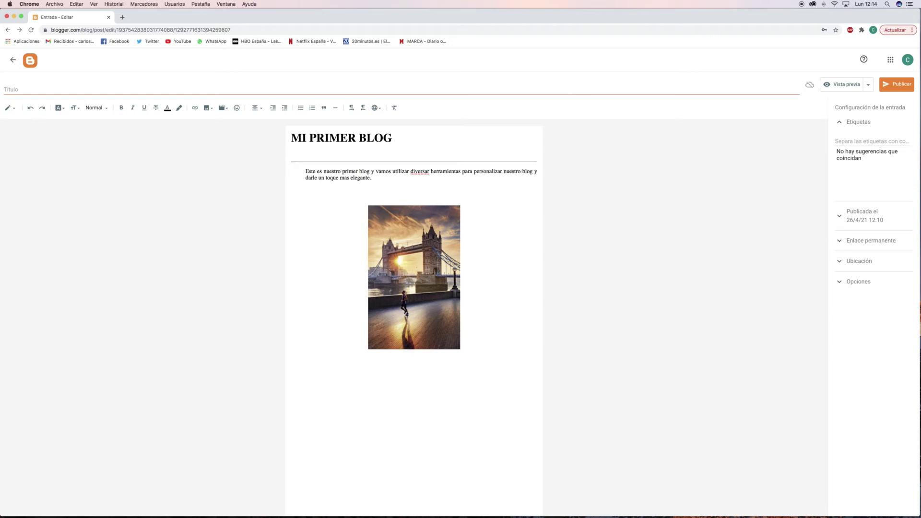
{"action": "type", "text": "TO DE LONDRS"}
{"action": "key", "text": "BackSpace"}
{"action": "type", "text": "ES"}
{"action": "left_click", "coordinate": [437, 318]}
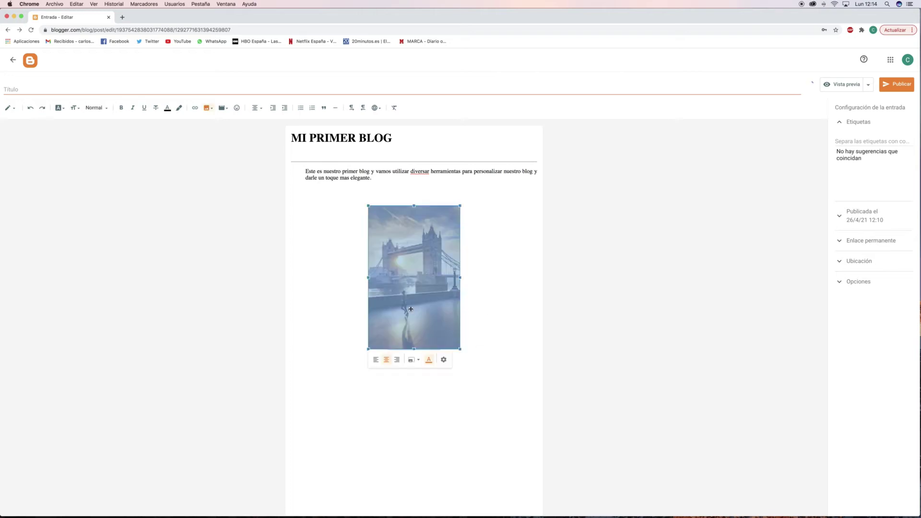
Set the Tower Bridge photo to Tamaño original through Editar imagen.
{"action": "left_click", "coordinate": [444, 361]}
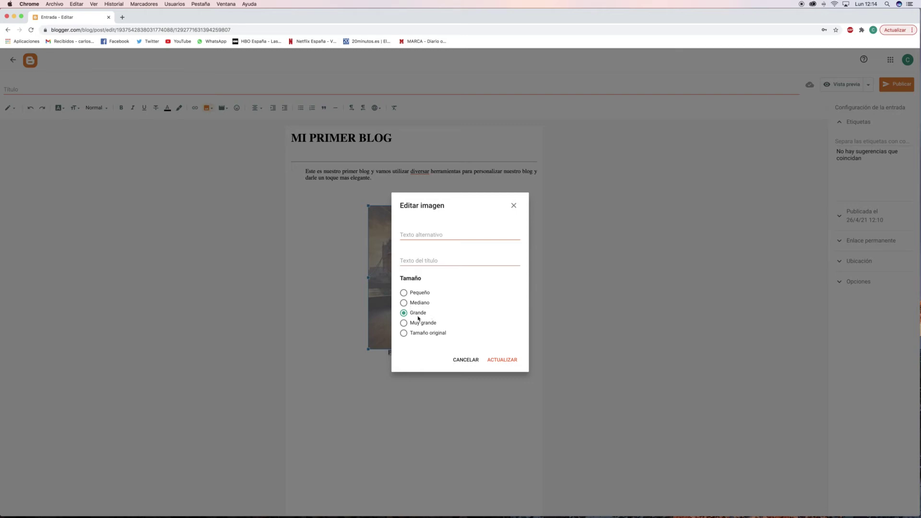
{"action": "left_click", "coordinate": [404, 333]}
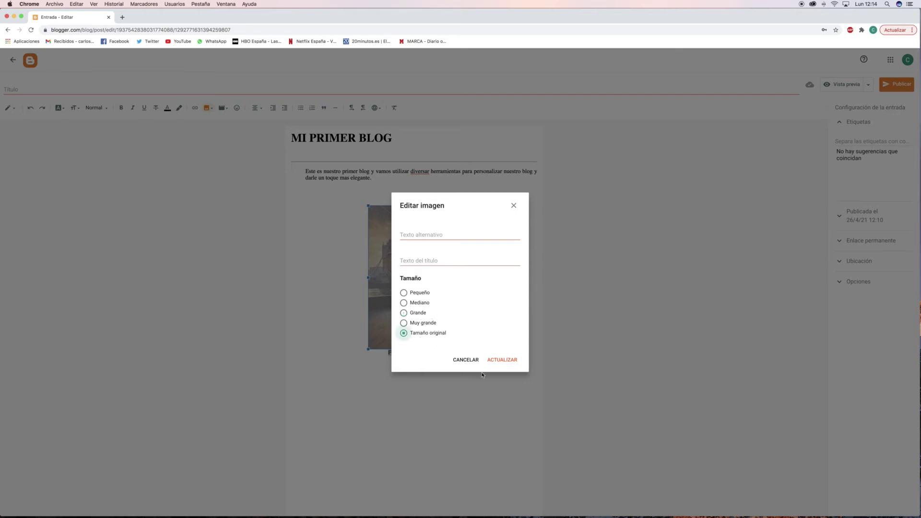
{"action": "left_click", "coordinate": [504, 362]}
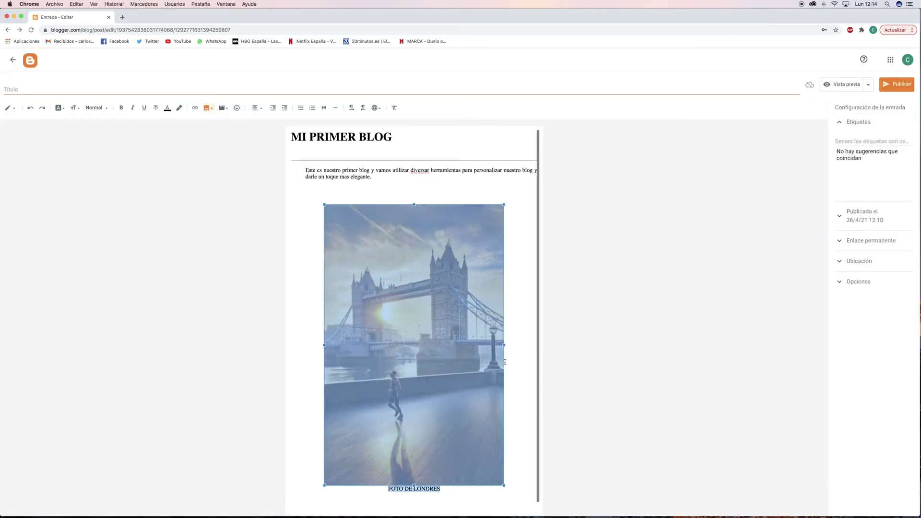
{"action": "left_click", "coordinate": [525, 386]}
{"action": "scroll", "coordinate": [413, 360], "scroll_direction": "down", "scroll_amount": 1}
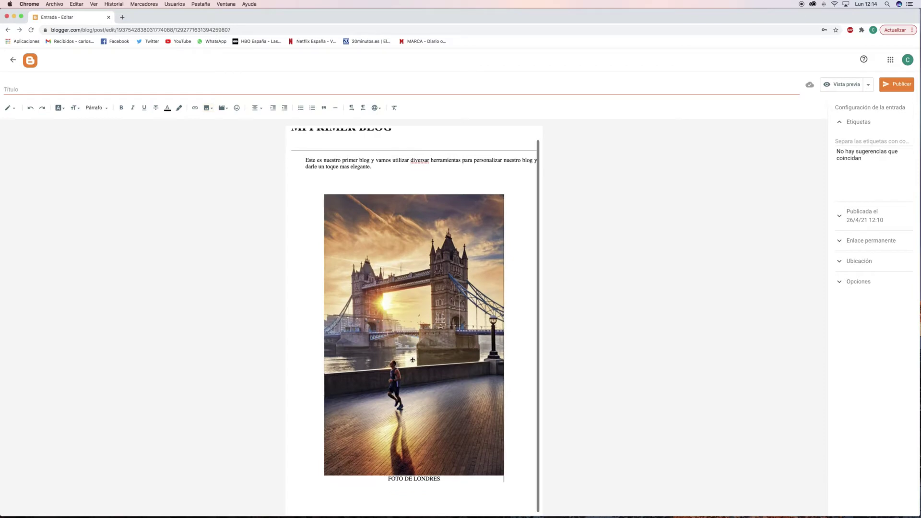
{"action": "left_click", "coordinate": [520, 446]}
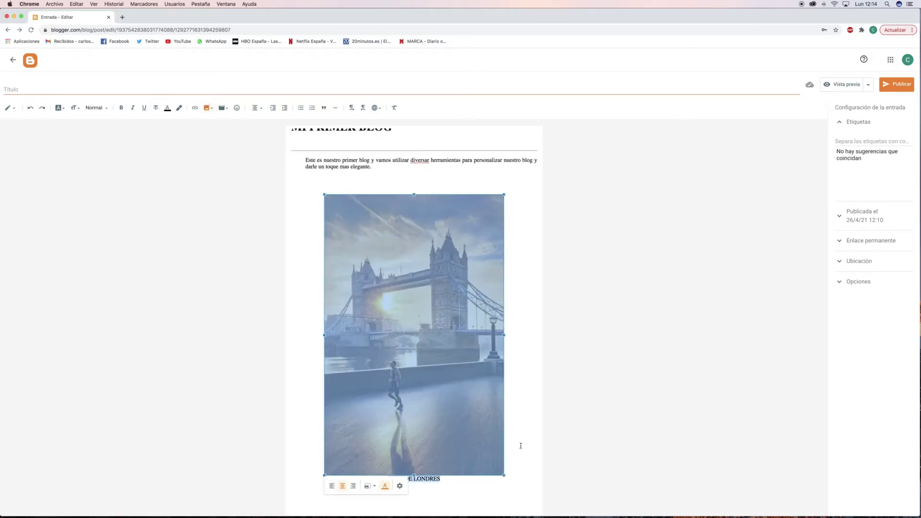
Shrink the photo to a smaller size, add an empty line below, and indent slightly.
{"action": "left_click", "coordinate": [369, 486]}
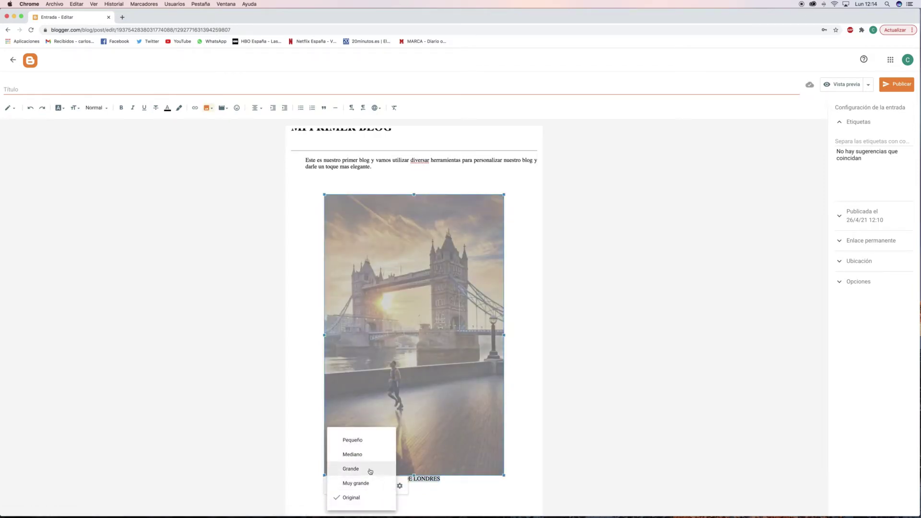
{"action": "left_click", "coordinate": [371, 454]}
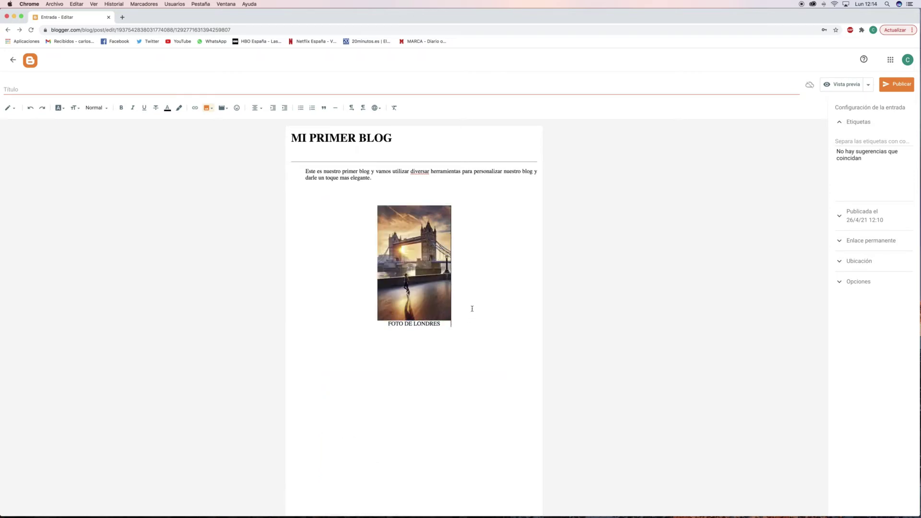
{"action": "key", "text": "Return"}
{"action": "left_click", "coordinate": [335, 367]}
{"action": "left_click", "coordinate": [272, 109]}
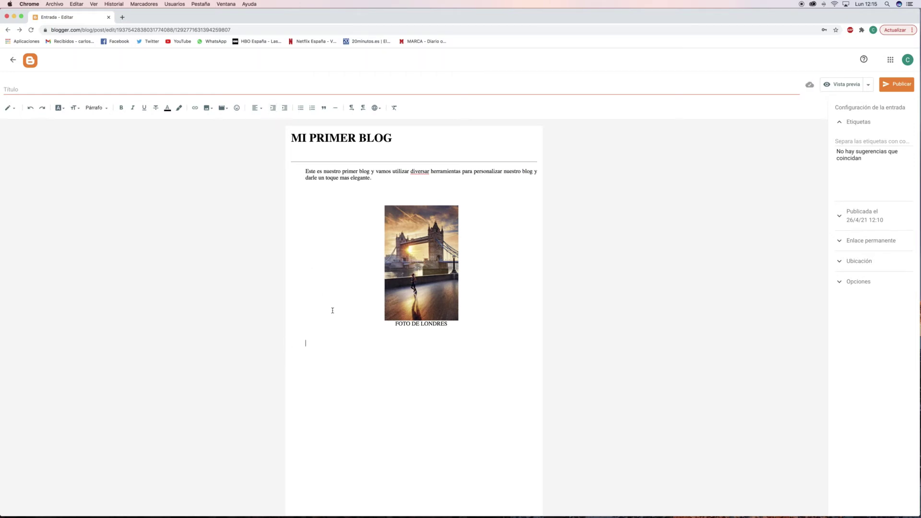
Type a long line of random capital-letter filler text under the FOTO DE LONDRES caption.
{"action": "type", "text": "HJDGHGJHDGKJDASGJKSDGKJDSAGJKDSGHJKGASDKJGDSAJ"}
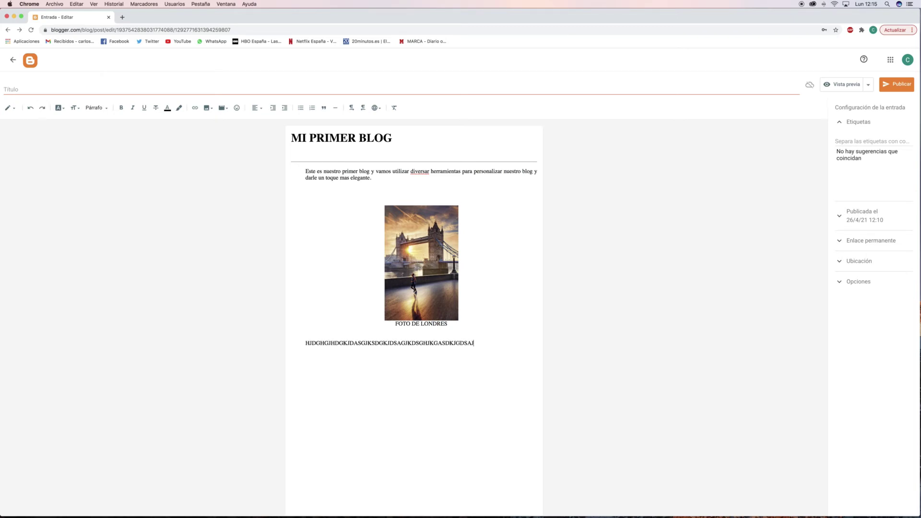
{"action": "type", "text": "GSDAHJKGSDGSDHGSDHJKGSADHGSDJHGSDHSGDAJKGASDJKSADGDSAGDSAKD"}
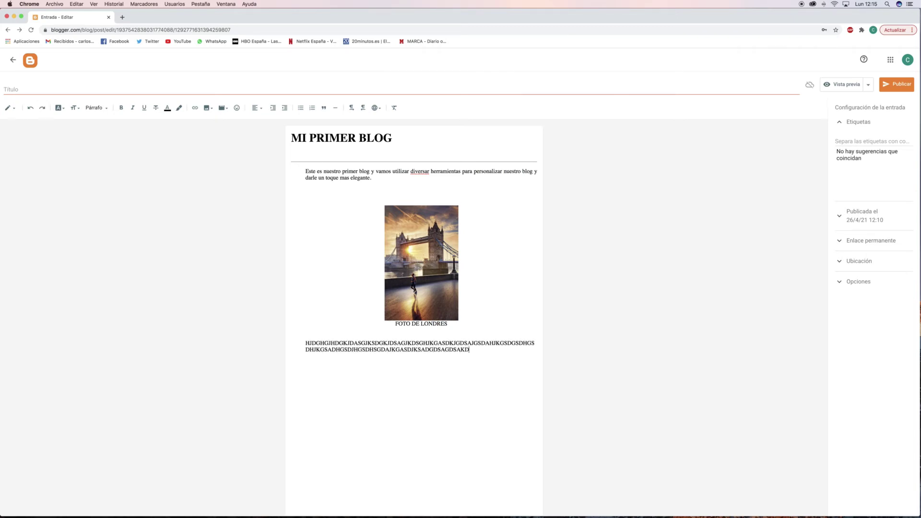
{"action": "type", "text": "GGADSJKSDAGKJDAGSKJGDSAJKGSADJKGDSAKJGADSKJGASDJKGADSKJGADJSGSADJKGD"}
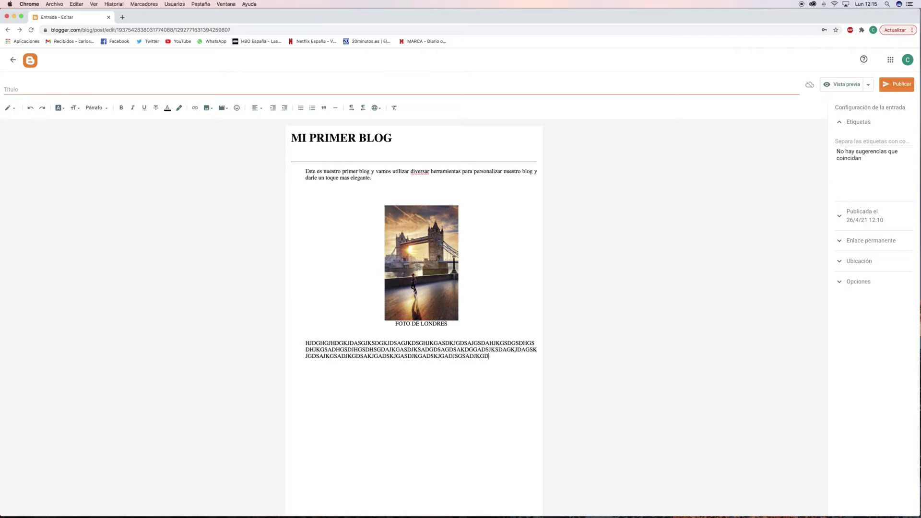
{"action": "type", "text": "ASKJGDSAJKGDSAKJGJDKSAGJKASDGKJSDGJSDGKJGDKDGKJGSDKJGDSKJGDSKJG"}
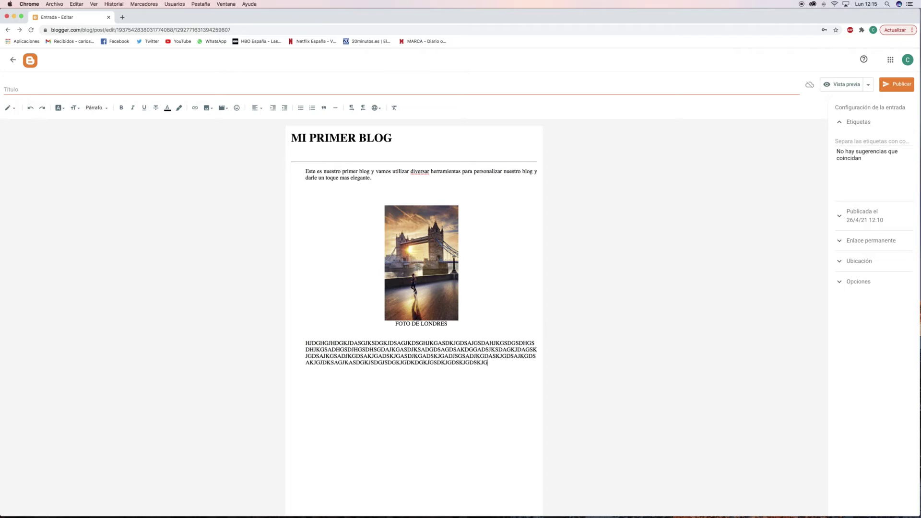
{"action": "type", "text": "DJKSGDSGDKSJGDSKKJSDGKJDSGJKDGDGSJKDSGJKDSGKJ"}
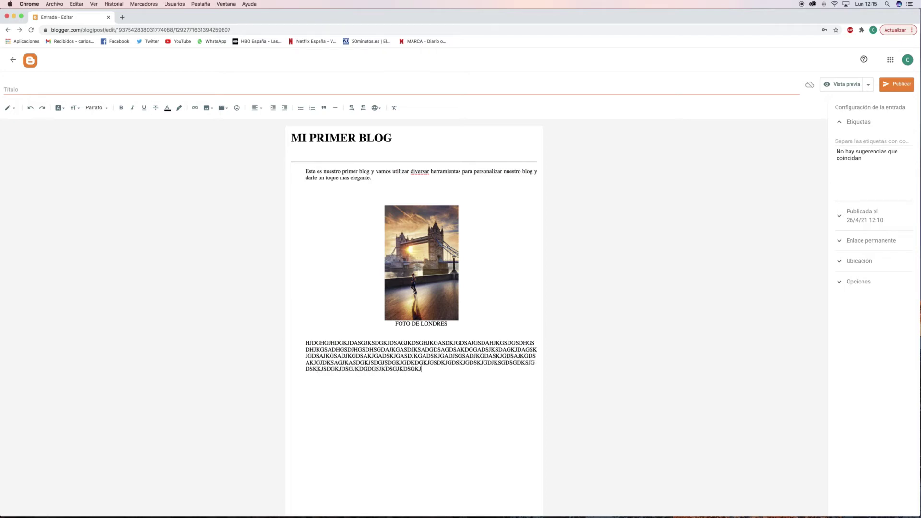
{"action": "type", "text": "DSGJKDSGJKDSGJKGDSJKDSGJKSDGJSDGSDAKGJSDSDKJGDSJDSJK"}
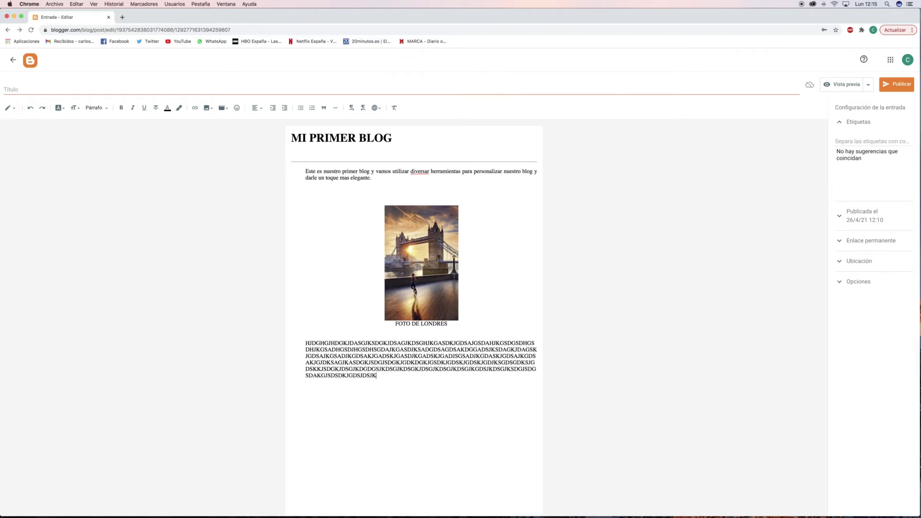
{"action": "type", "text": "DSHGKJDSGDSJKAGDJSKAGDSAJKGDSJKDSGADSJKGDSA"}
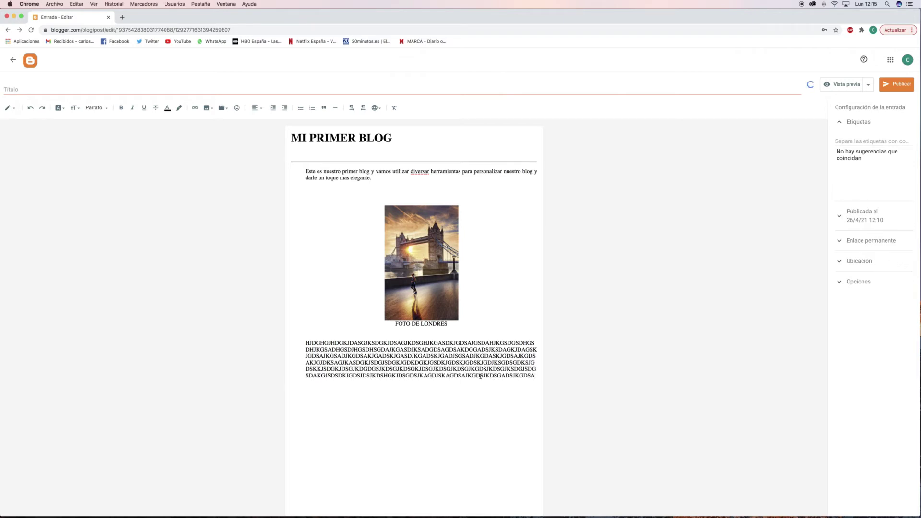
Justify the capital-letter filler paragraph.
{"action": "double_click", "coordinate": [535, 375]}
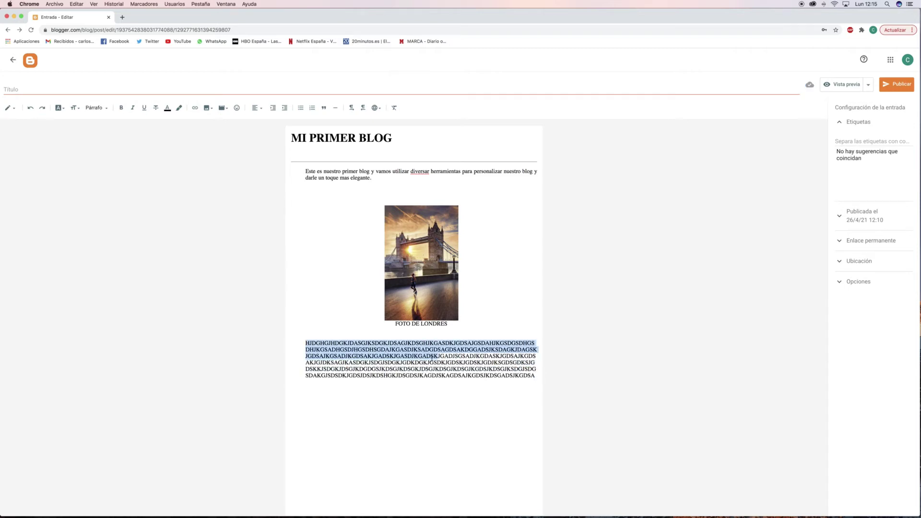
{"action": "left_click", "coordinate": [257, 108]}
{"action": "left_click", "coordinate": [283, 158]}
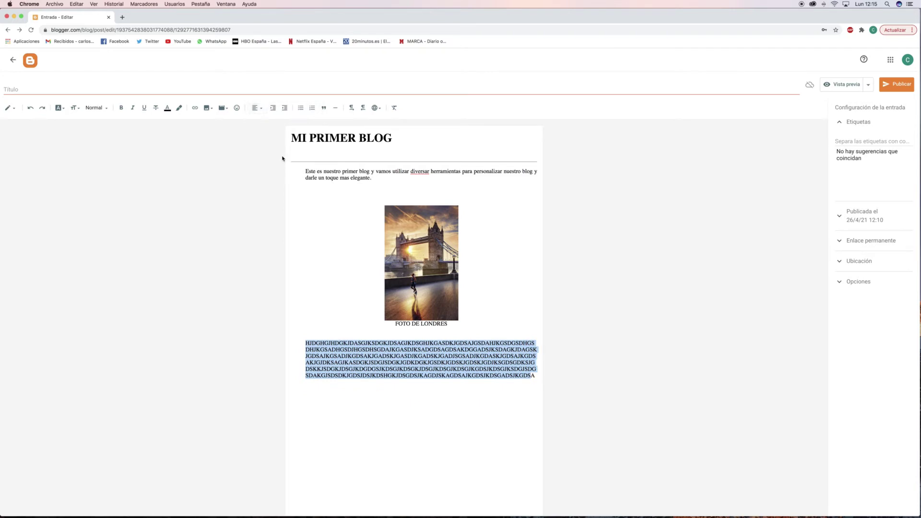
{"action": "left_click_drag", "start_coordinate": [537, 373], "coordinate": [313, 343]}
{"action": "left_click", "coordinate": [256, 108]}
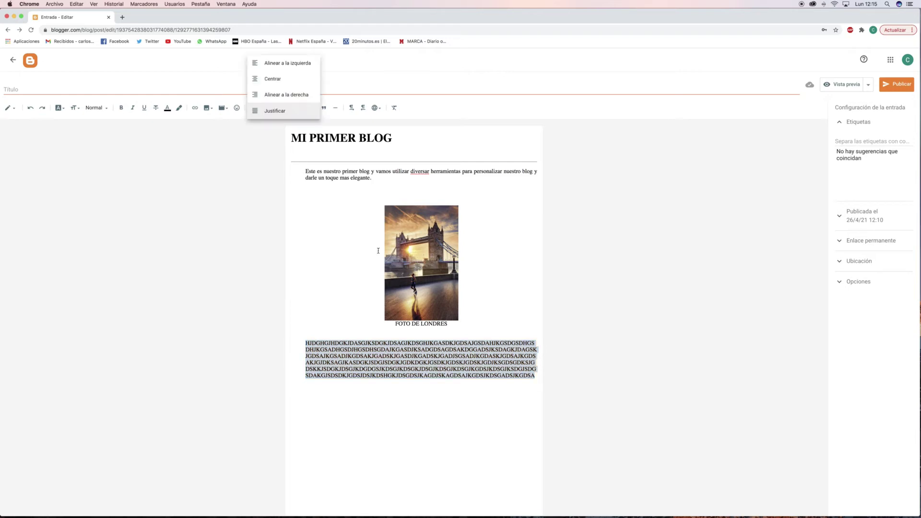
{"action": "left_click", "coordinate": [539, 379]}
{"action": "left_click", "coordinate": [539, 378]}
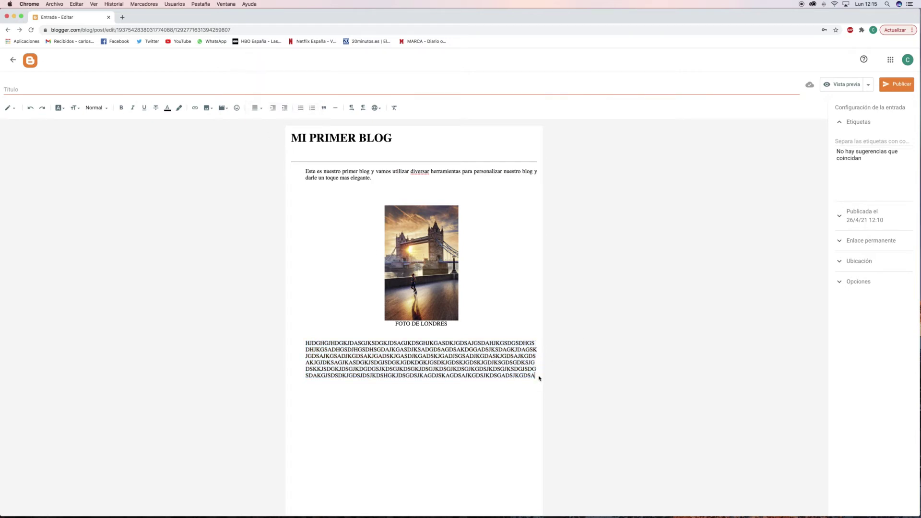
Bring up the image insertion options after briefly checking the video menu.
{"action": "left_click", "coordinate": [227, 110]}
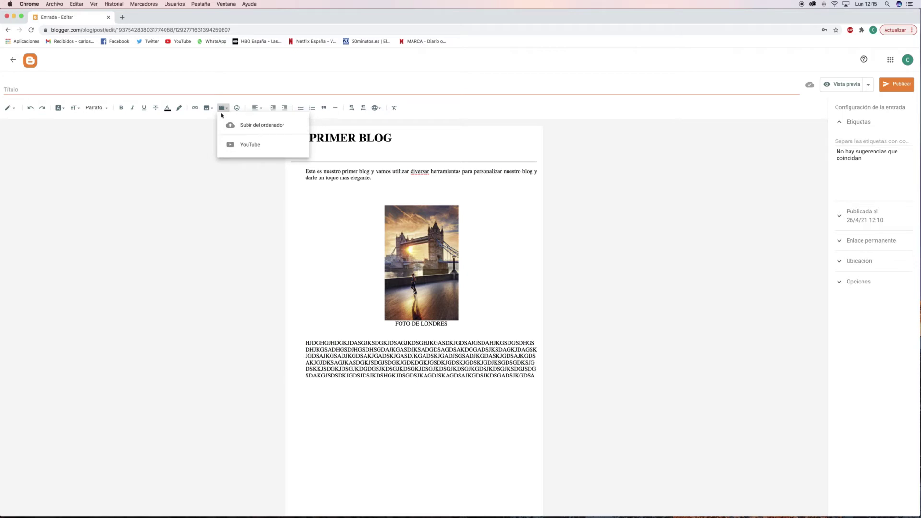
{"action": "left_click", "coordinate": [213, 114]}
{"action": "left_click", "coordinate": [207, 108]}
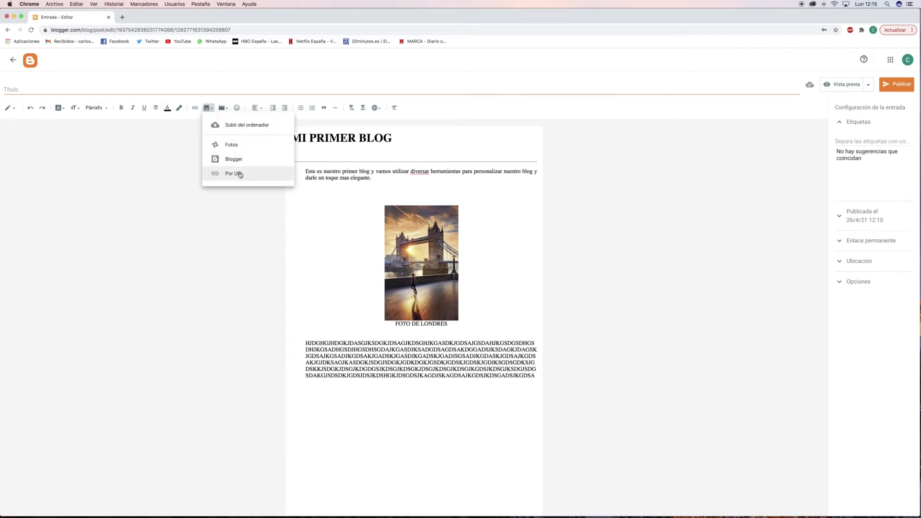
Search Google Images for 'FOTOS DE LONDRES' and preview the London Eye photo.
{"action": "left_click", "coordinate": [123, 16]}
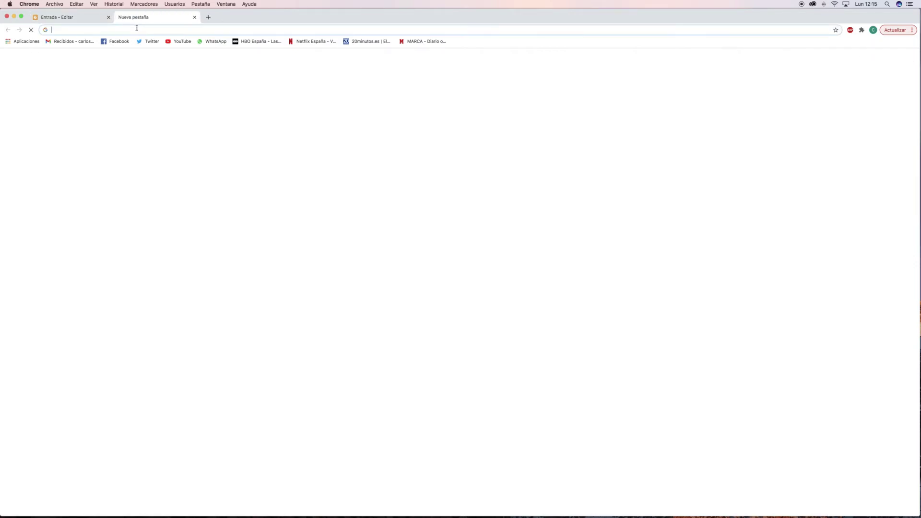
{"action": "type", "text": "FOTOS "}
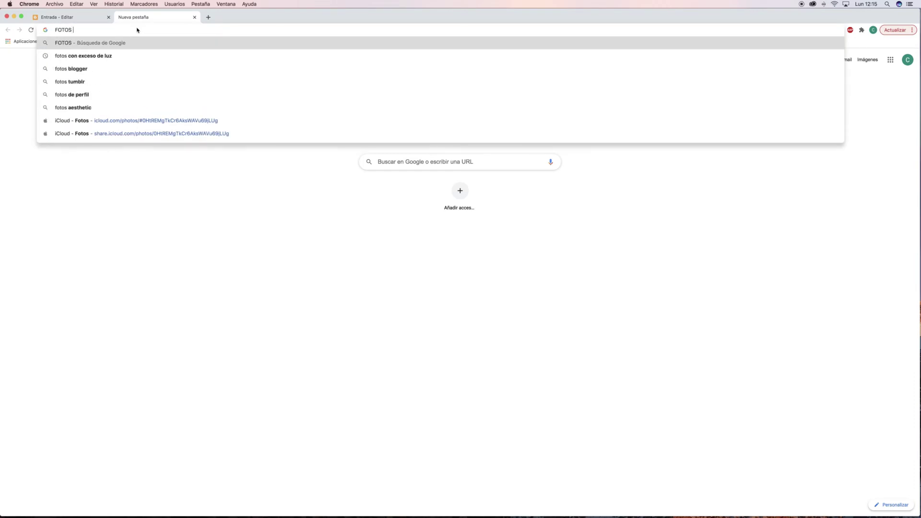
{"action": "type", "text": "DE LONDRES"}
{"action": "key", "text": "Return"}
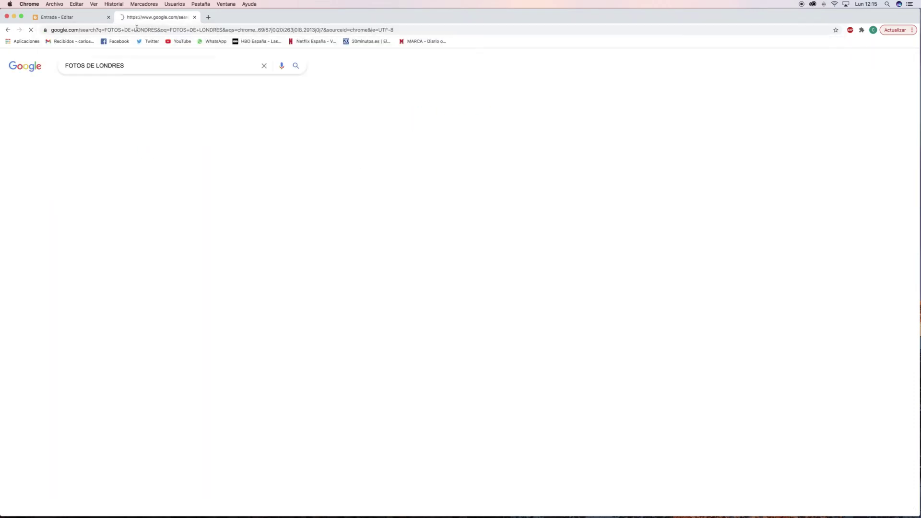
{"action": "left_click", "coordinate": [110, 89]}
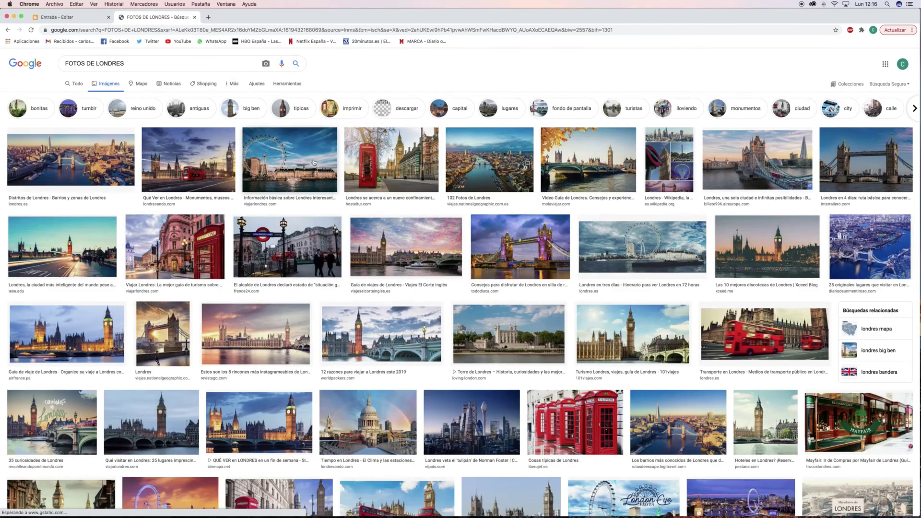
{"action": "left_click", "coordinate": [290, 158]}
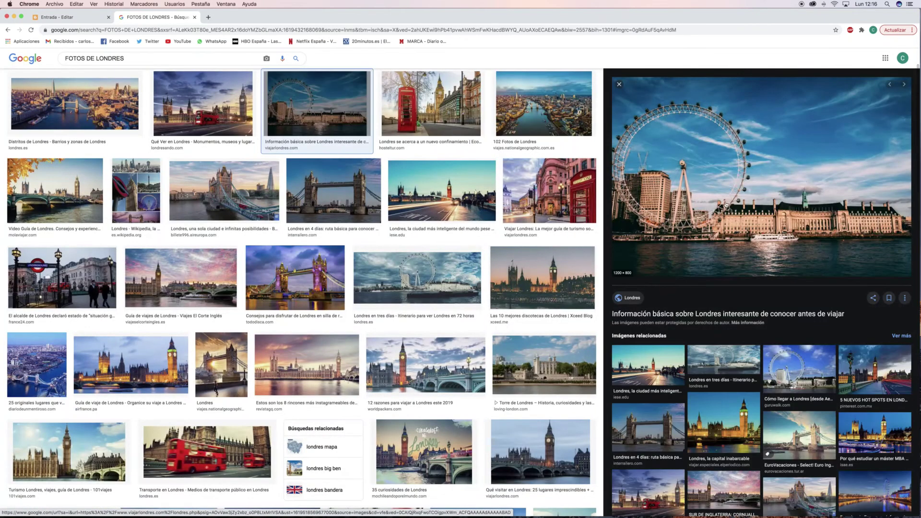
Open the London Eye image alone in a new tab and copy its web address.
{"action": "right_click", "coordinate": [726, 205]}
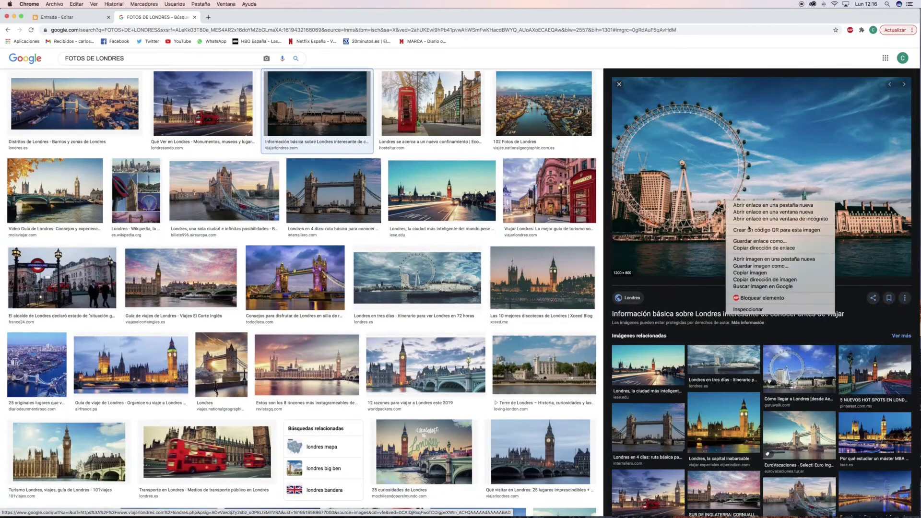
{"action": "left_click", "coordinate": [758, 261]}
{"action": "left_click", "coordinate": [221, 16]}
{"action": "left_click", "coordinate": [89, 30]}
{"action": "key", "text": "super+c"}
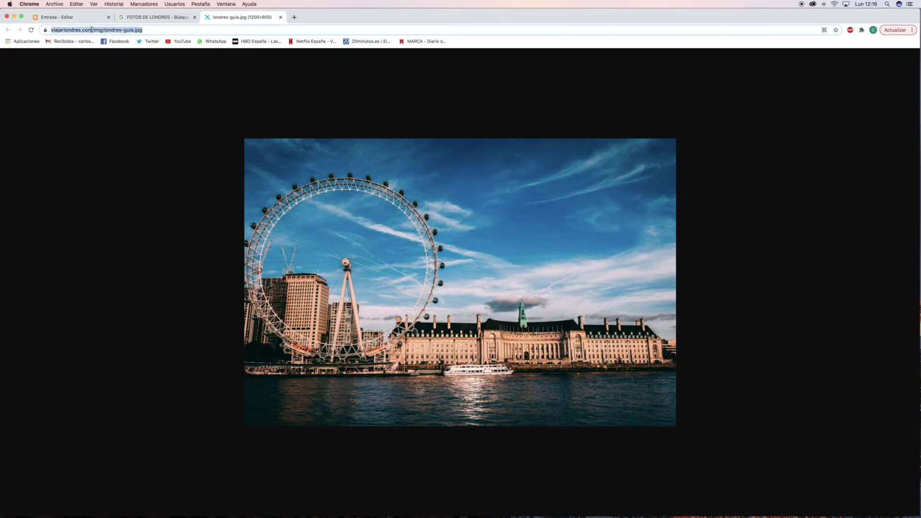
{"action": "right_click", "coordinate": [91, 30]}
{"action": "left_click", "coordinate": [115, 73]}
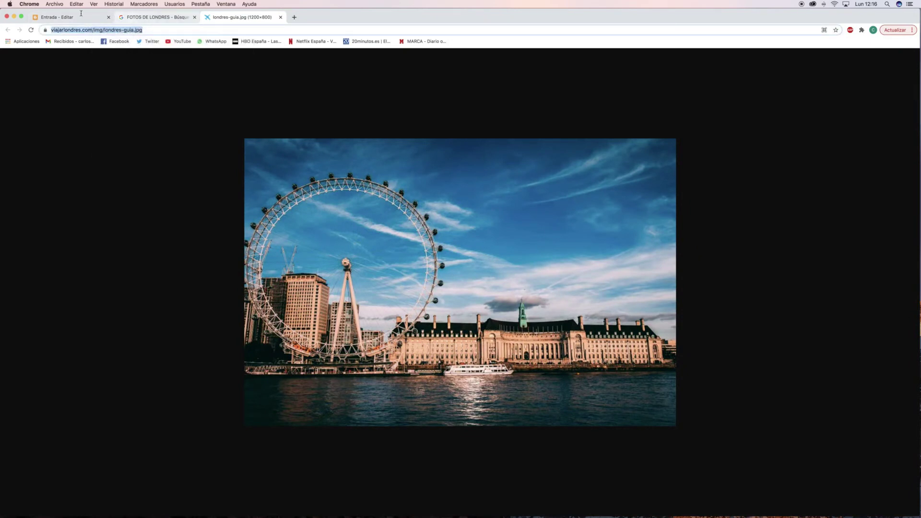
{"action": "left_click", "coordinate": [81, 17]}
Insert the London Eye photo by pasted URL (londres-guia.jpg) below the filler paragraph.
{"action": "left_click", "coordinate": [376, 406]}
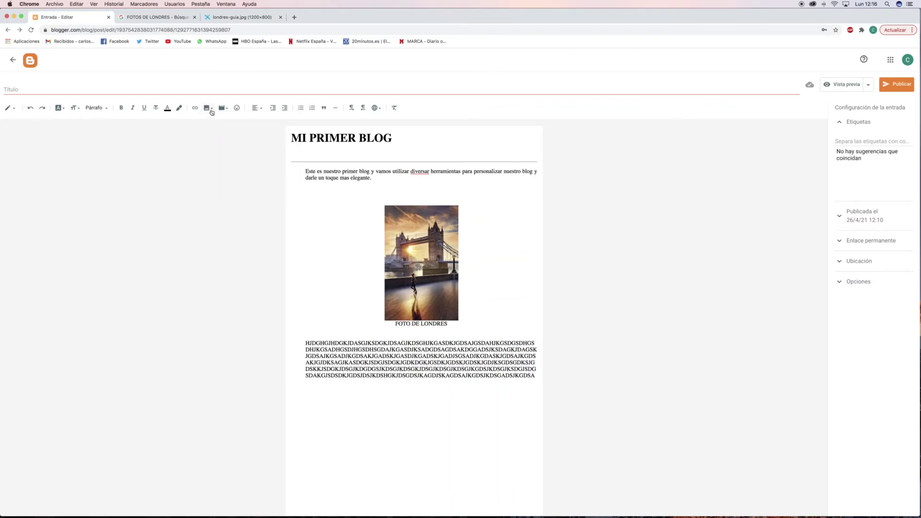
{"action": "left_click", "coordinate": [212, 111]}
{"action": "left_click", "coordinate": [231, 176]}
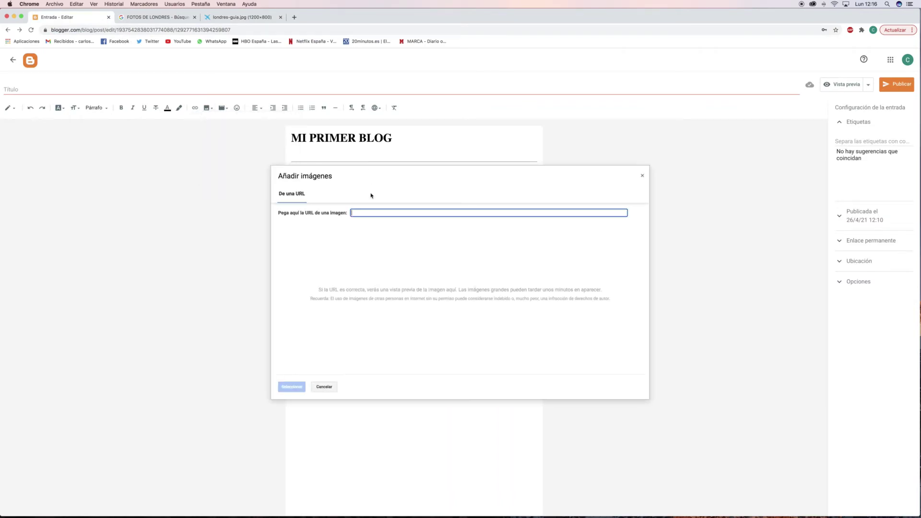
{"action": "key", "text": "super+v"}
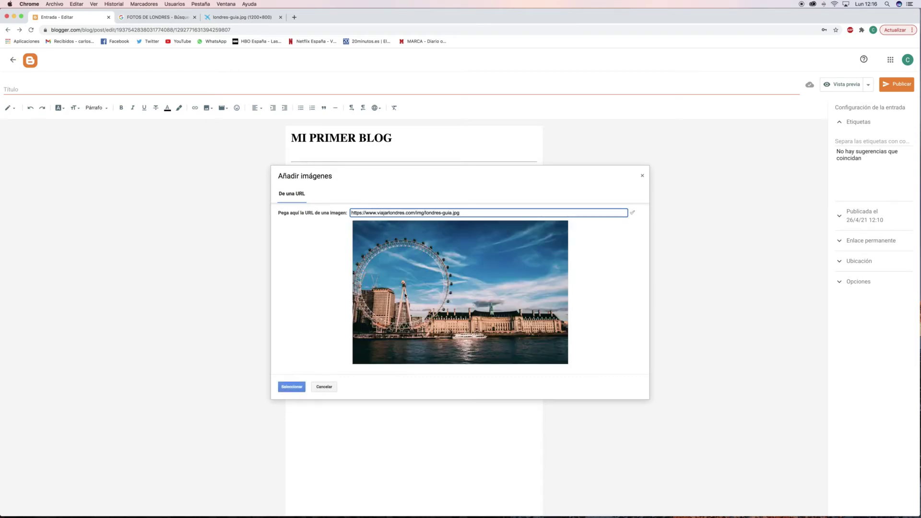
{"action": "left_click", "coordinate": [283, 387]}
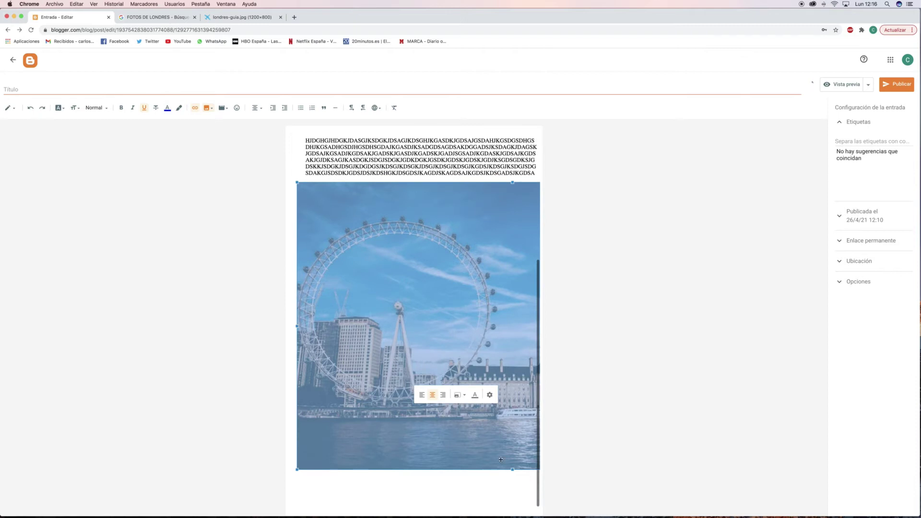
{"action": "left_click", "coordinate": [449, 406]}
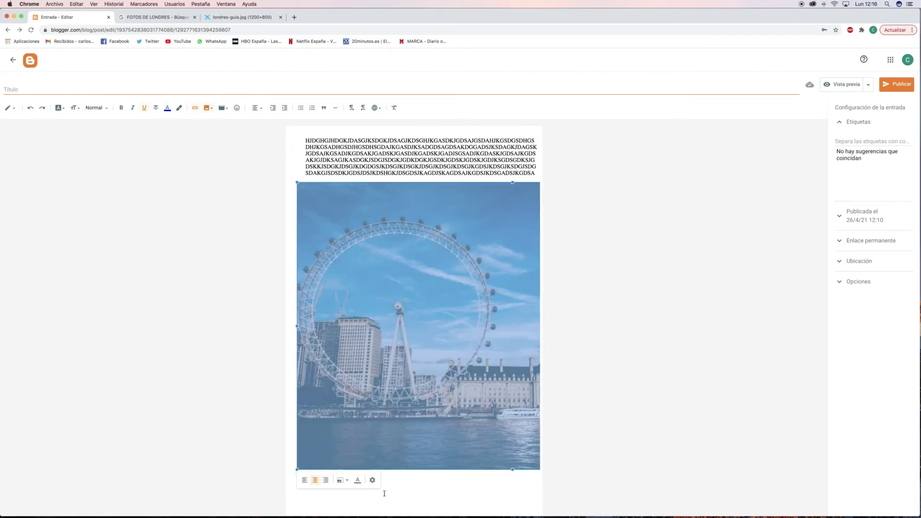
{"action": "left_click", "coordinate": [426, 490]}
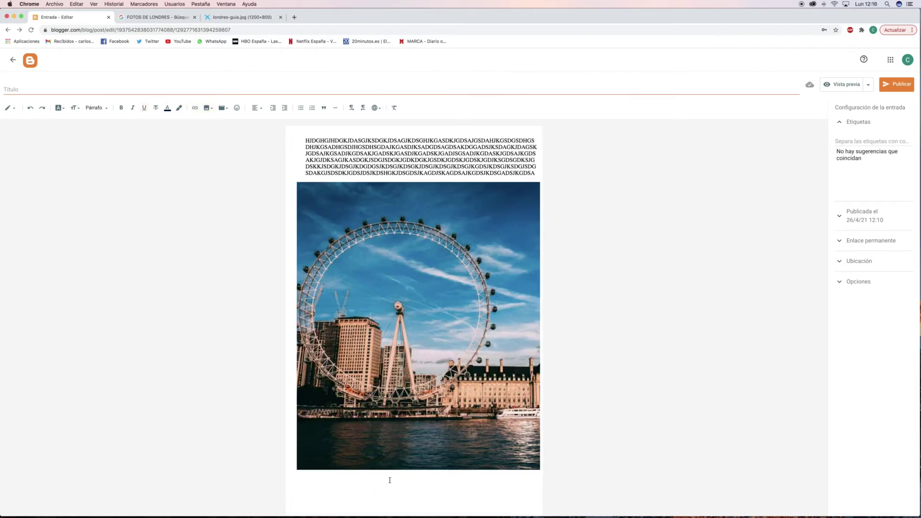
{"action": "scroll", "coordinate": [396, 487], "scroll_direction": "up", "scroll_amount": 5}
{"action": "scroll", "coordinate": [393, 489], "scroll_direction": "down", "scroll_amount": 5}
Resize the London Eye photo to Pequeño via Editar imagen, then to Mediano.
{"action": "left_click", "coordinate": [390, 394]}
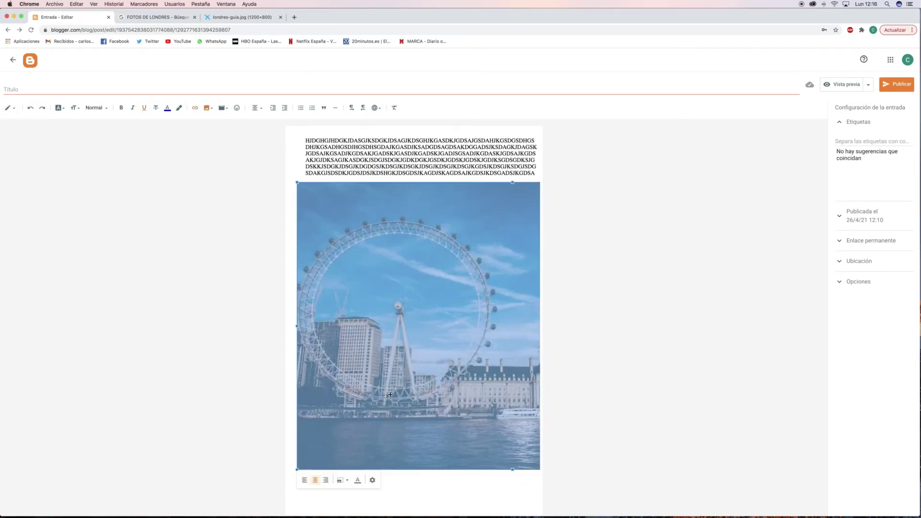
{"action": "left_click", "coordinate": [372, 481]}
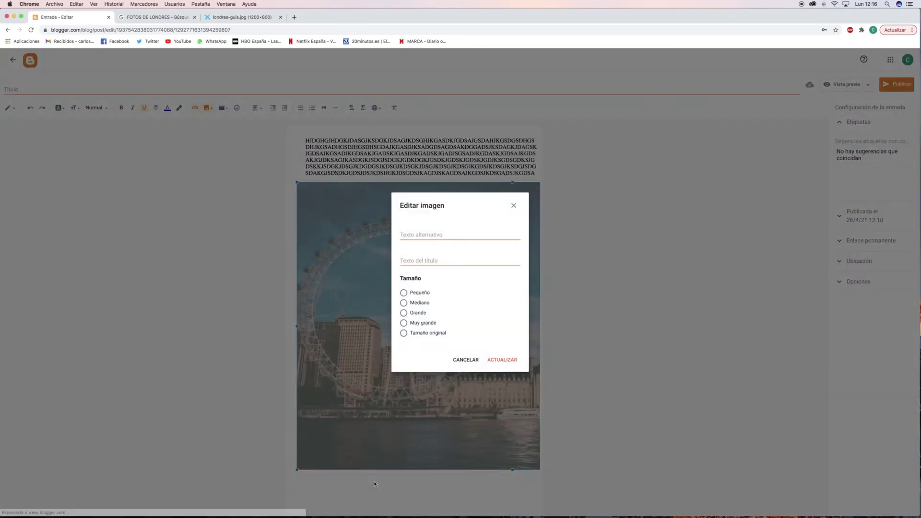
{"action": "left_click", "coordinate": [404, 292]}
{"action": "left_click", "coordinate": [503, 360]}
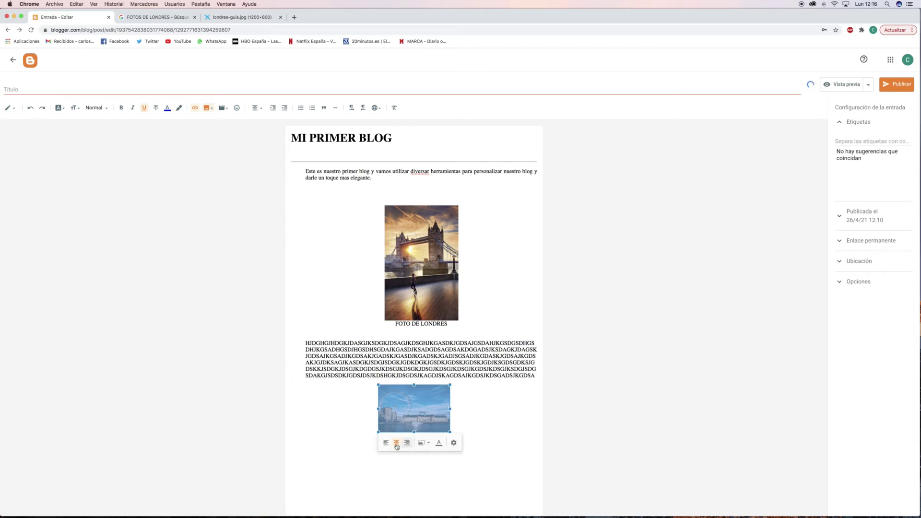
{"action": "left_click", "coordinate": [423, 443]}
{"action": "left_click", "coordinate": [399, 455]}
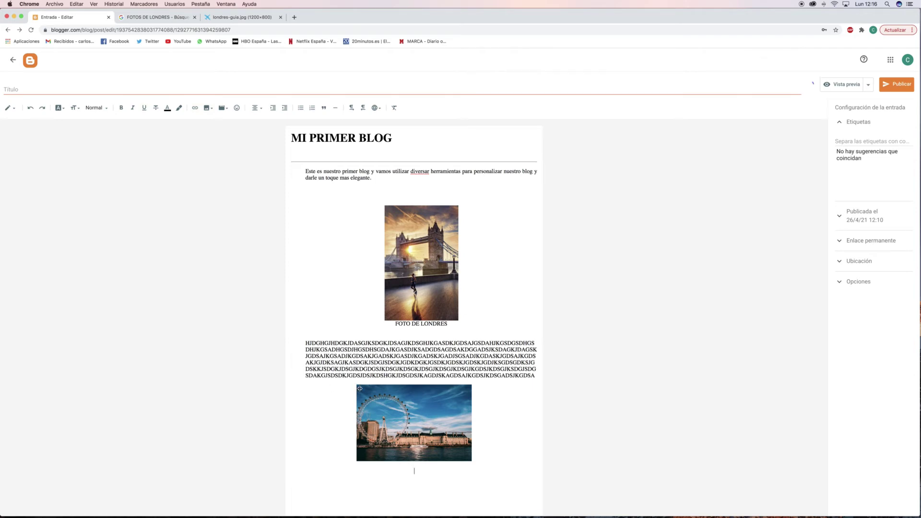
{"action": "scroll", "coordinate": [364, 295], "scroll_direction": "down", "scroll_amount": 1}
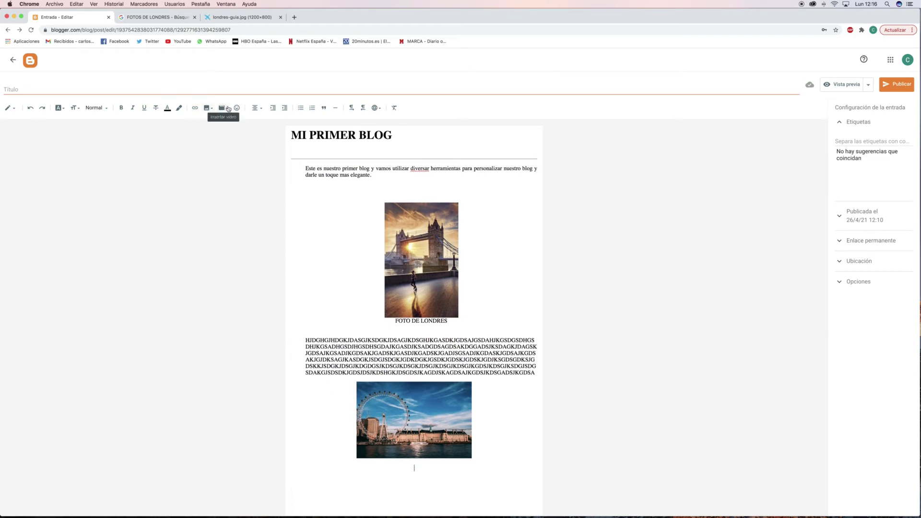
Upload 'Big Ben - 19263.mp4' from the computer into the post beneath the London Eye photo.
{"action": "left_click", "coordinate": [224, 110]}
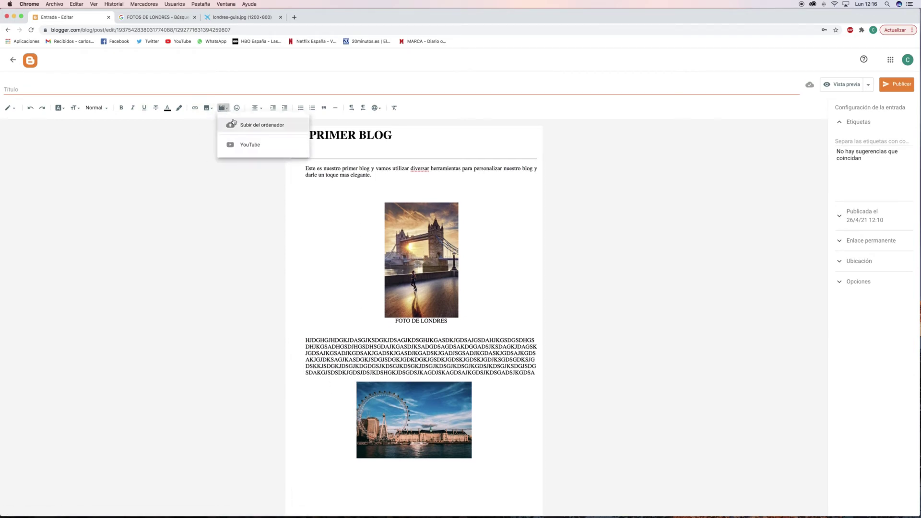
{"action": "left_click", "coordinate": [263, 125]}
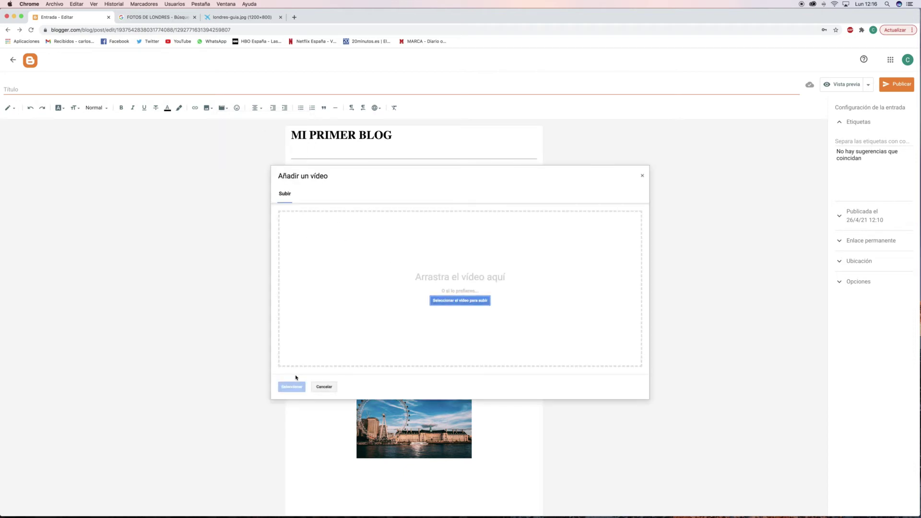
{"action": "left_click", "coordinate": [474, 302]}
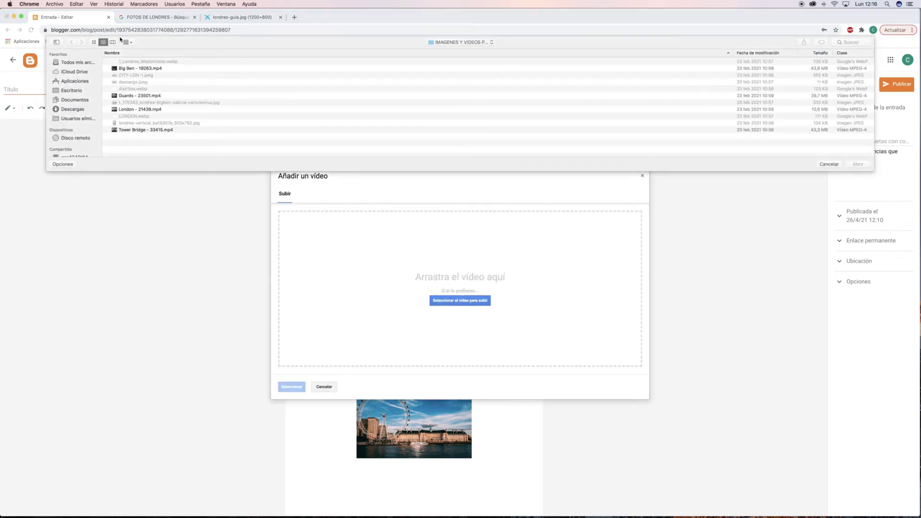
{"action": "left_click", "coordinate": [138, 69]}
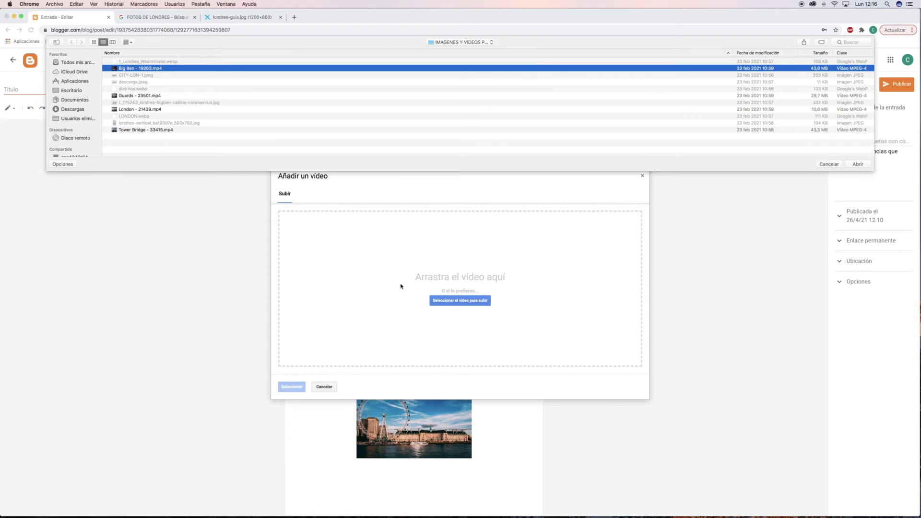
{"action": "key", "text": "Return"}
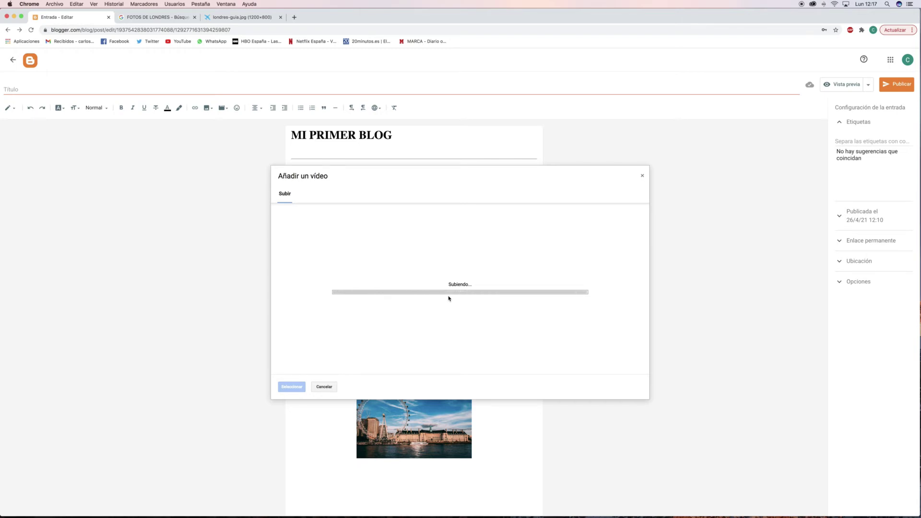
{"action": "scroll", "coordinate": [449, 341], "scroll_direction": "down", "scroll_amount": 3}
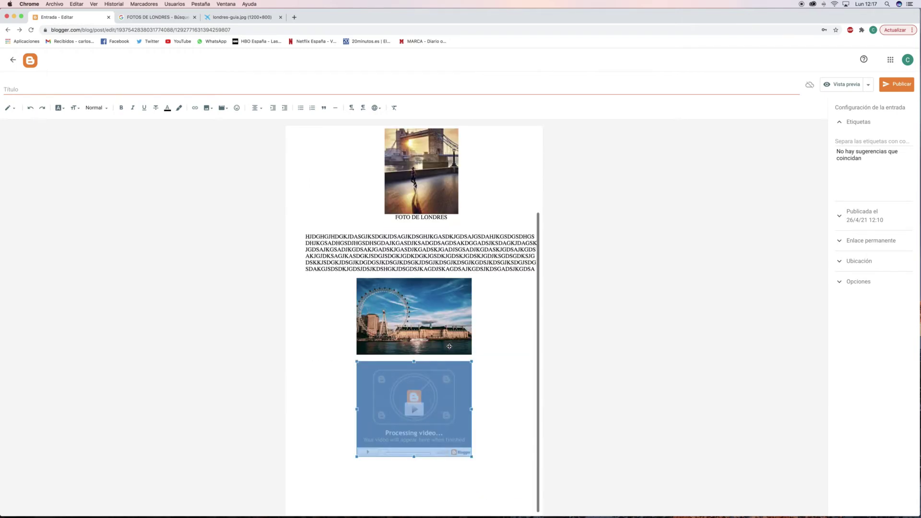
{"action": "left_click", "coordinate": [518, 427]}
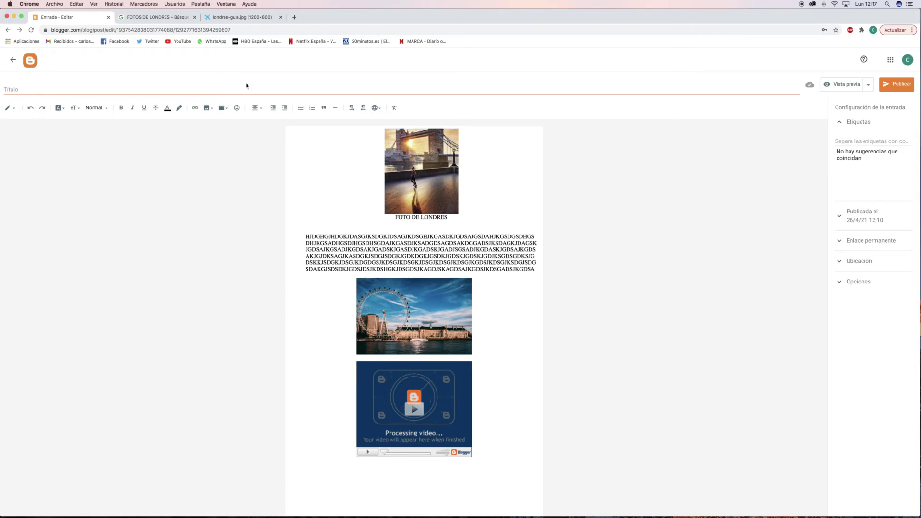
Search YouTube for LONDRES and insert 'MI RUTINA DE NOCHE en LONDRES' below the Big Ben video.
{"action": "left_click", "coordinate": [223, 108]}
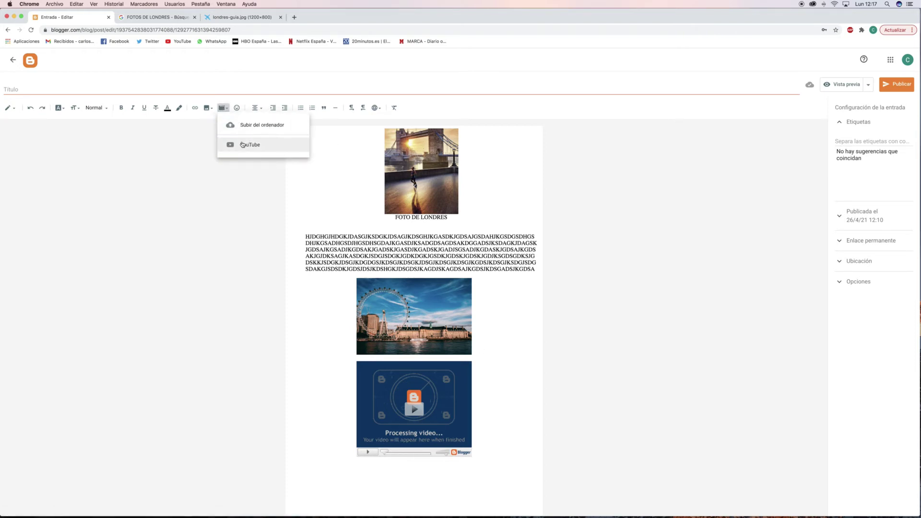
{"action": "left_click", "coordinate": [245, 144]}
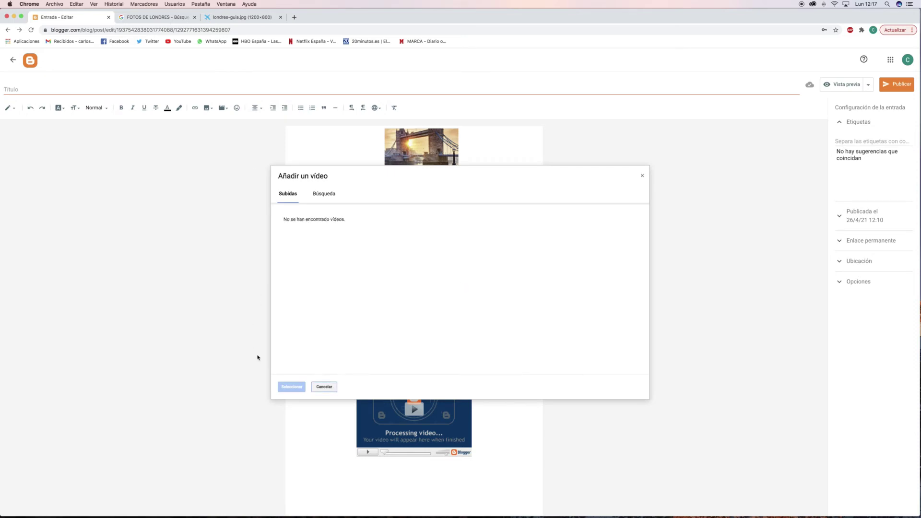
{"action": "left_click", "coordinate": [331, 194]}
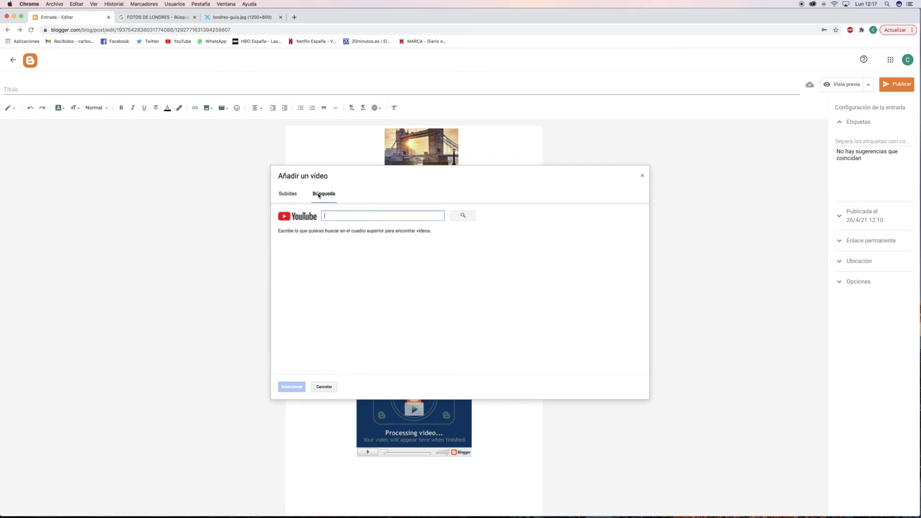
{"action": "type", "text": "LONDRES"}
{"action": "key", "text": "Return"}
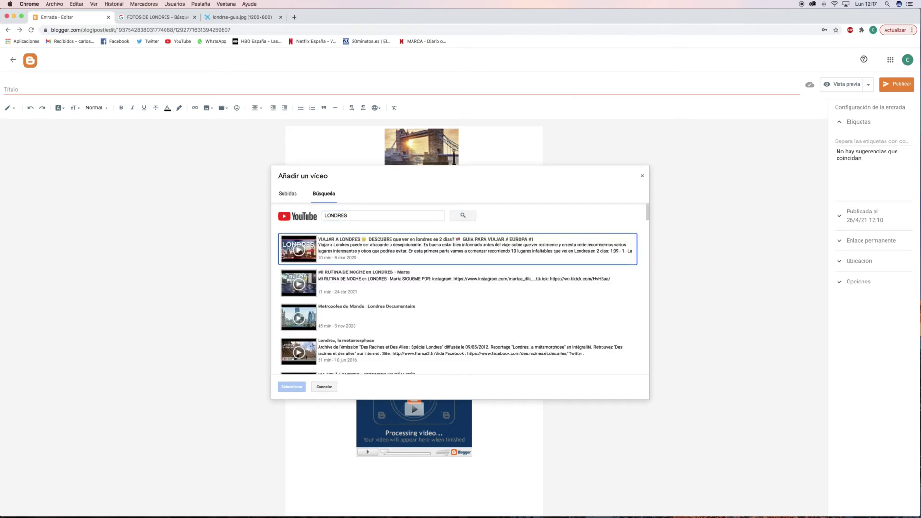
{"action": "left_click", "coordinate": [344, 273]}
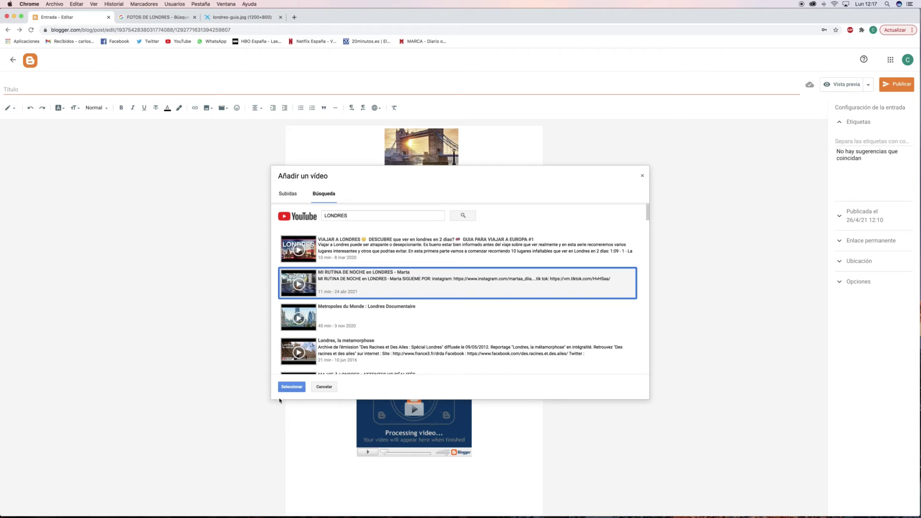
{"action": "left_click", "coordinate": [291, 387]}
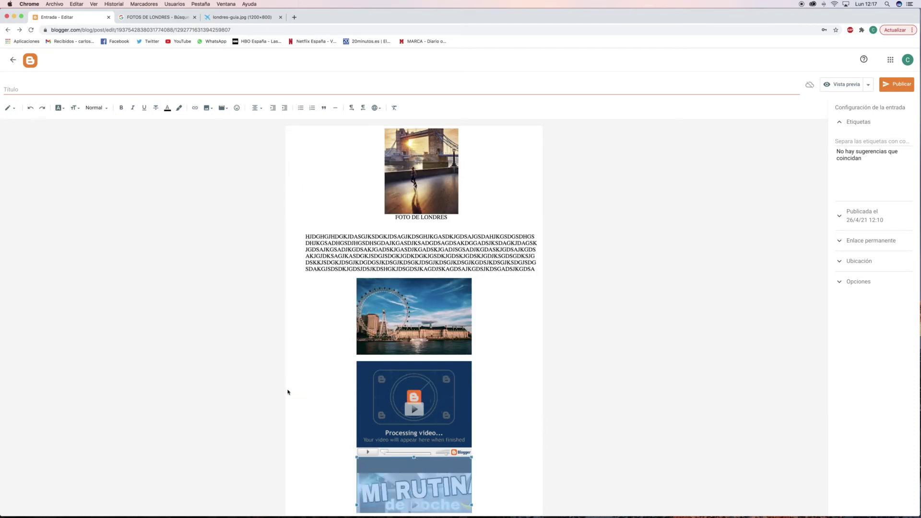
{"action": "scroll", "coordinate": [311, 390], "scroll_direction": "down", "scroll_amount": 3}
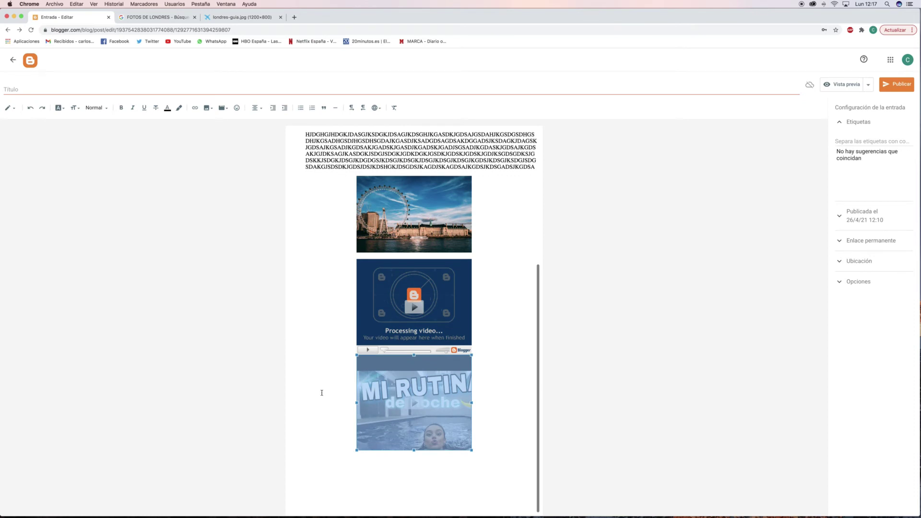
{"action": "left_click", "coordinate": [509, 415]}
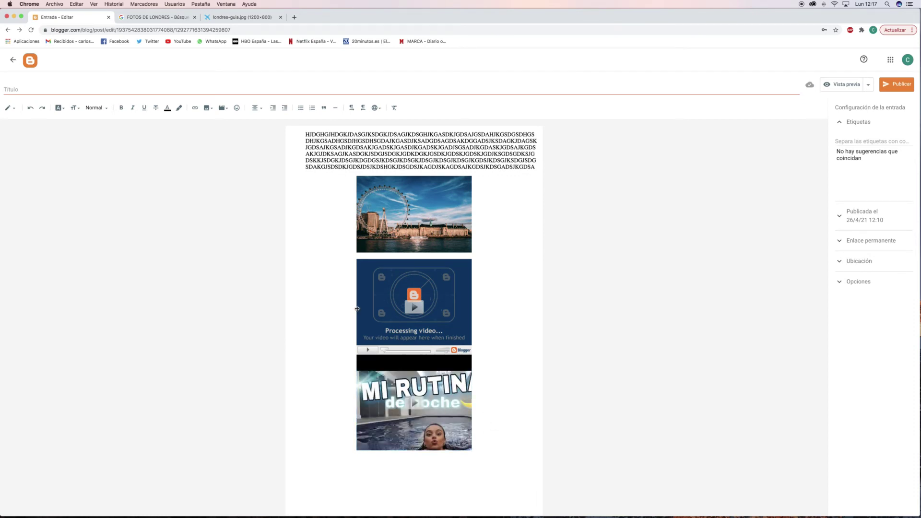
{"action": "scroll", "coordinate": [367, 307], "scroll_direction": "up", "scroll_amount": 5}
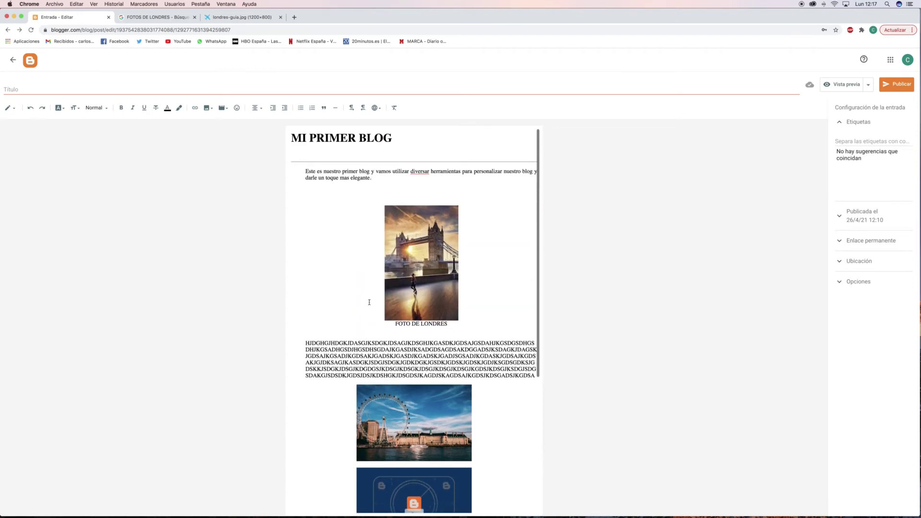
Start a new link with display text 'Noticas sobre Londres', leaving its address field ready for input.
{"action": "left_click", "coordinate": [194, 108]}
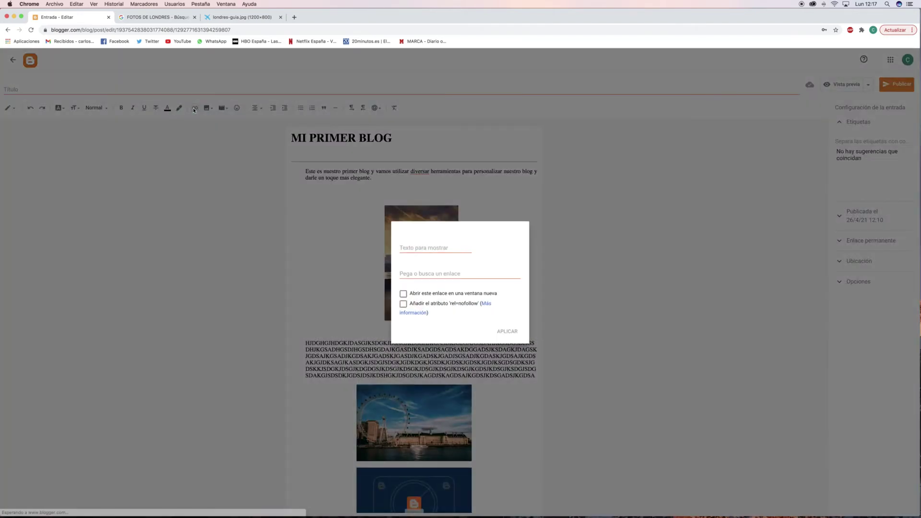
{"action": "left_click", "coordinate": [432, 247]}
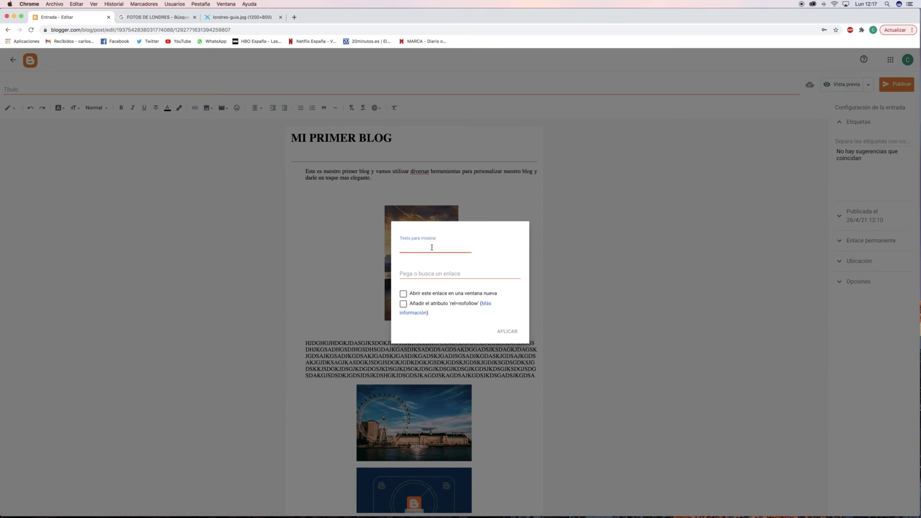
{"action": "type", "text": "NOTICAS"}
{"action": "key", "text": "BackSpace"}
{"action": "key", "text": "BackSpace"}
{"action": "key", "text": "BackSpace"}
{"action": "key", "text": "BackSpace"}
{"action": "key", "text": "BackSpace"}
{"action": "type", "text": "oticas sobre Londres"}
{"action": "left_click", "coordinate": [432, 274]}
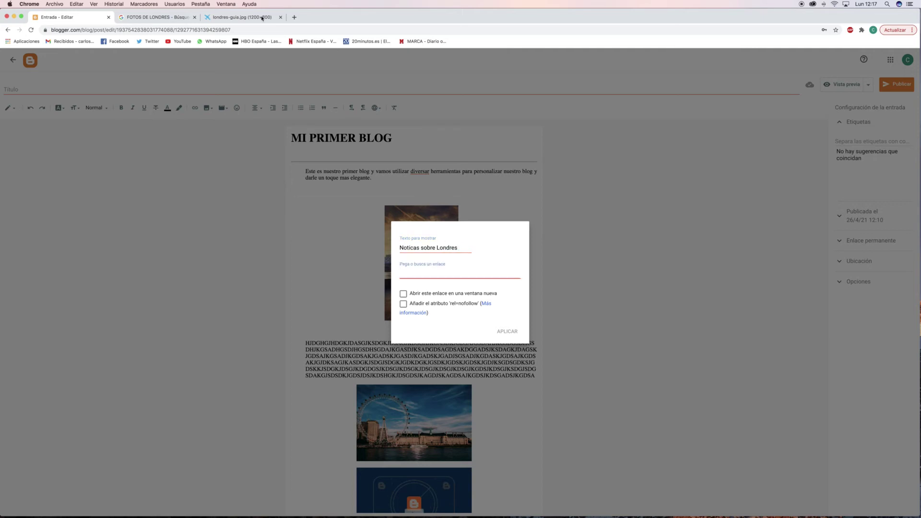
In a new tab, look up londres and reach the Spanish Wikipedia Londres article.
{"action": "left_click", "coordinate": [295, 17]}
{"action": "type", "text": "londres"}
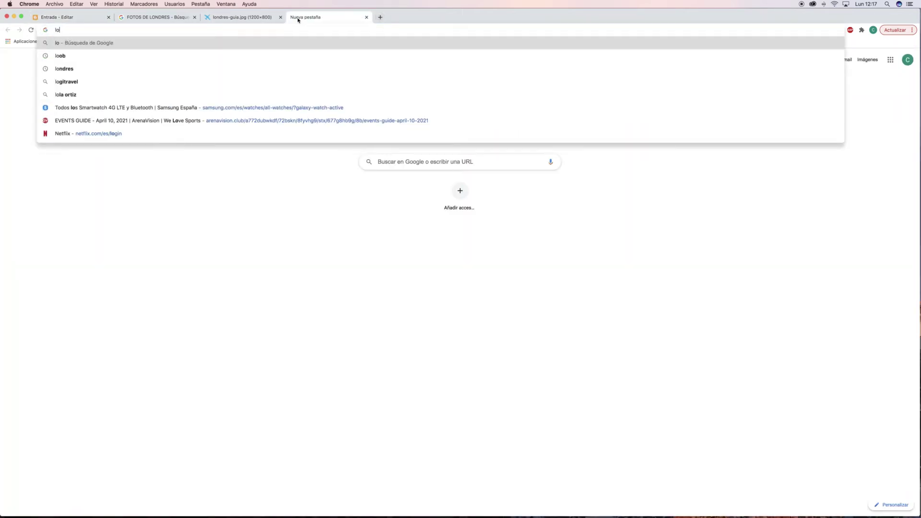
{"action": "key", "text": "Return"}
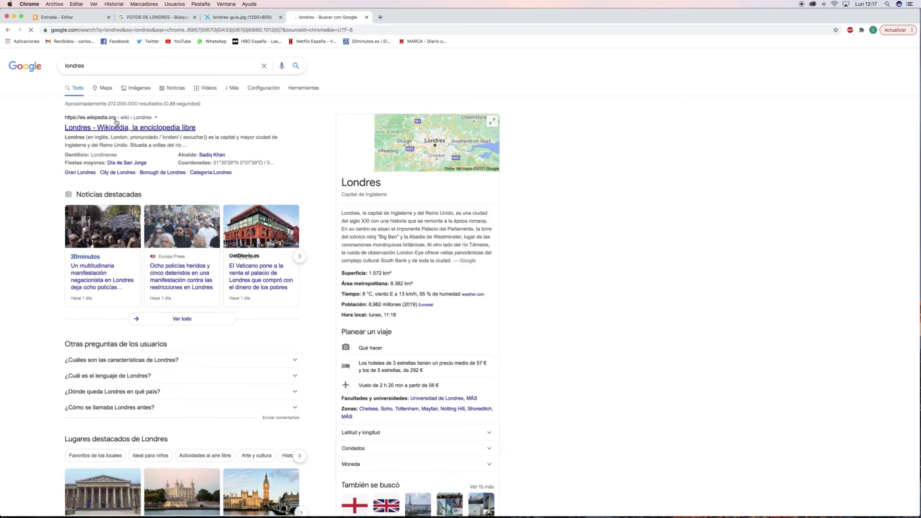
Copy the es.wikipedia.org/wiki/Londres address and go back to the Blogger editor.
{"action": "left_click", "coordinate": [103, 29]}
{"action": "key", "text": "super+c"}
{"action": "right_click", "coordinate": [103, 31]}
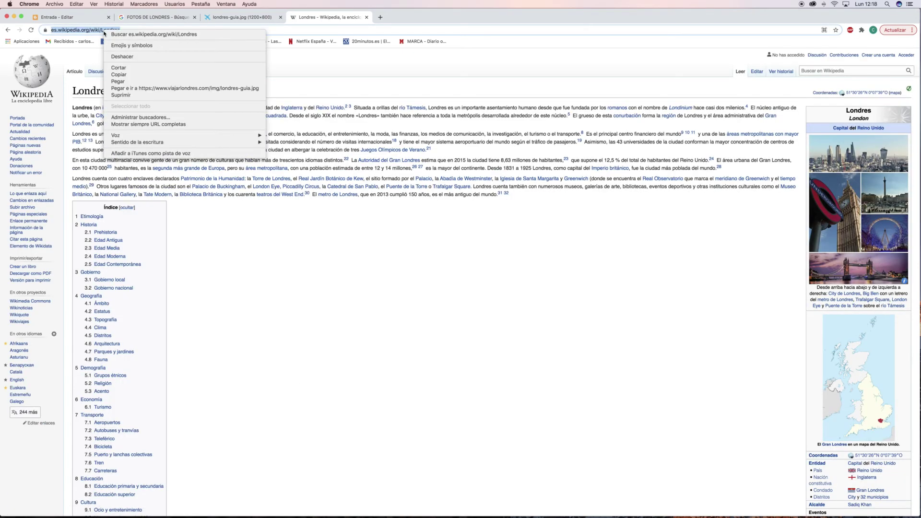
{"action": "left_click", "coordinate": [145, 75]}
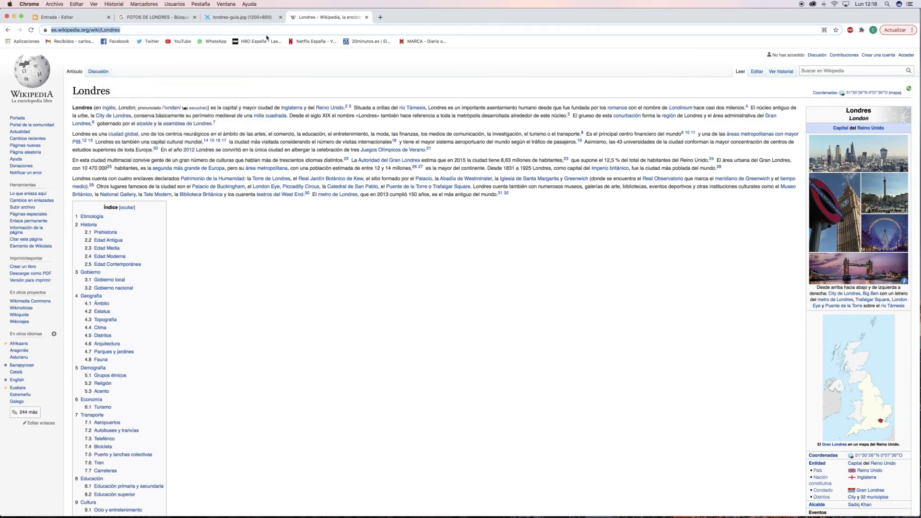
{"action": "left_click", "coordinate": [242, 17]}
{"action": "left_click", "coordinate": [63, 17]}
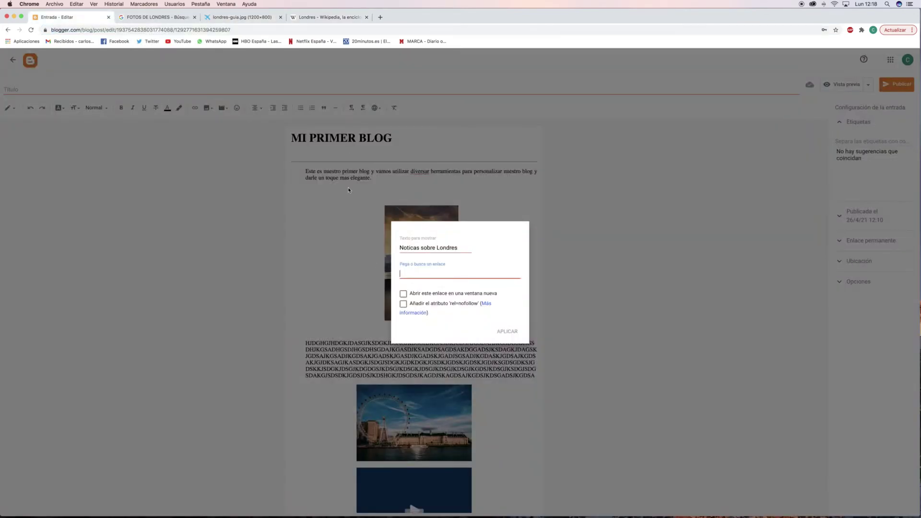
Paste the Wikipedia Londres address as the link target, set it to open in a new window, and apply it.
{"action": "right_click", "coordinate": [418, 274]}
{"action": "left_click", "coordinate": [445, 320]}
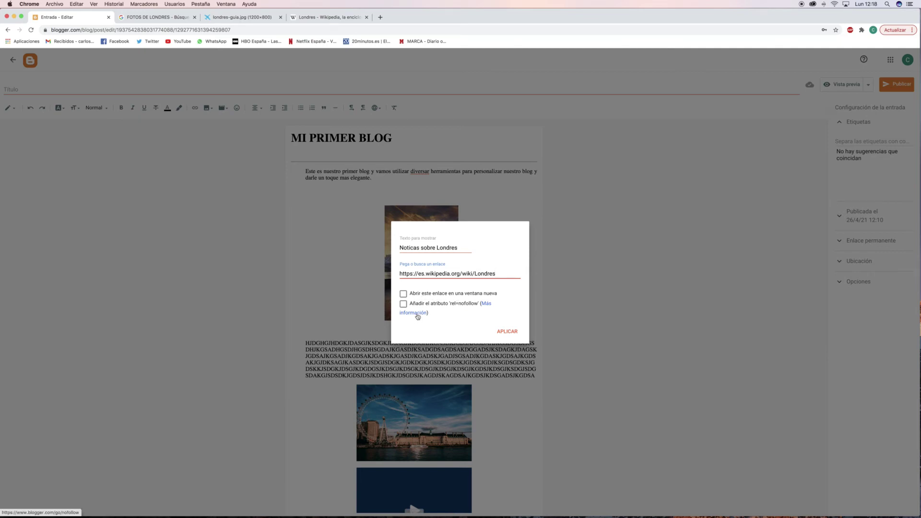
{"action": "left_click", "coordinate": [404, 293]}
{"action": "left_click", "coordinate": [504, 331]}
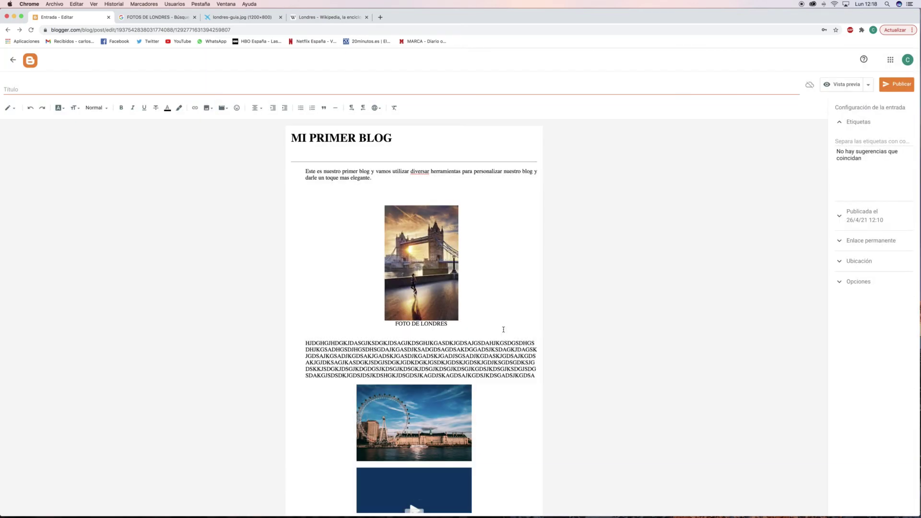
Check the new 'Noticas sobre Londres' link at the end of the post.
{"action": "scroll", "coordinate": [502, 329], "scroll_direction": "down", "scroll_amount": 5}
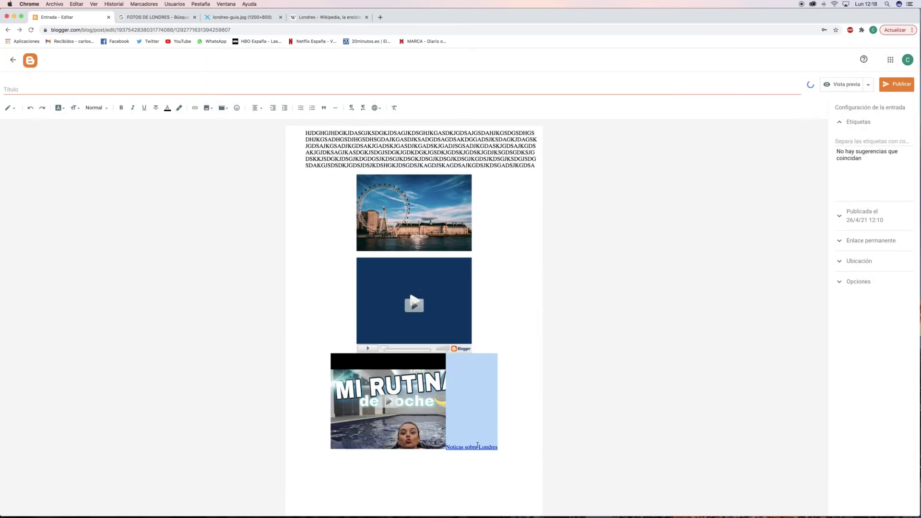
{"action": "key", "text": "Right"}
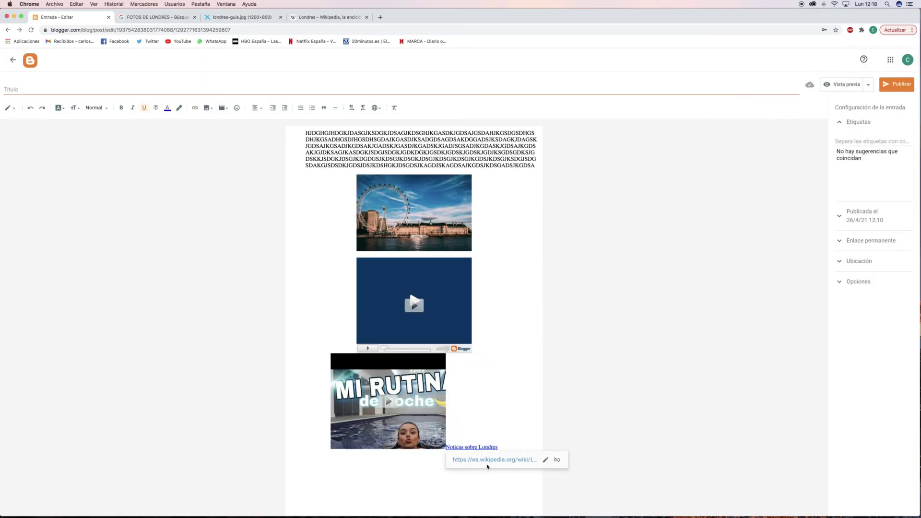
{"action": "left_click", "coordinate": [478, 447]}
Follow the link through to the Wikipedia Londres article, then close the four extra tabs.
{"action": "left_click", "coordinate": [479, 460]}
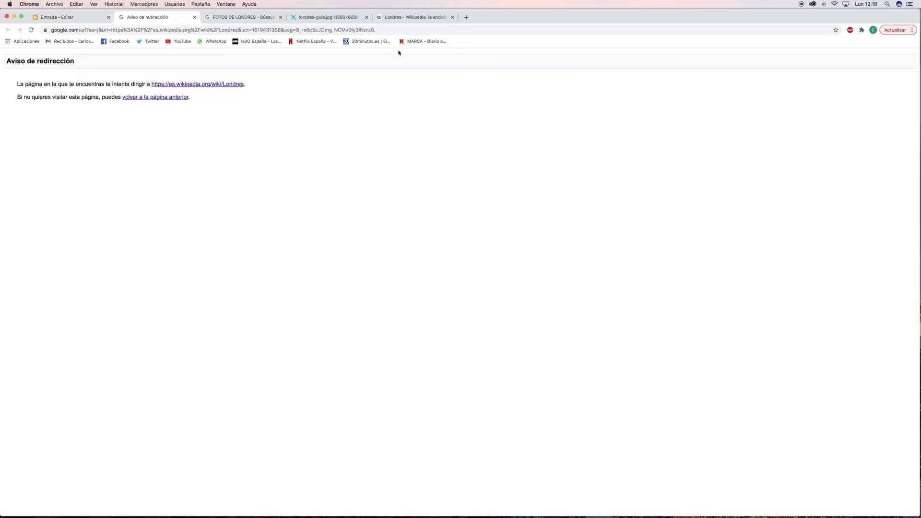
{"action": "left_click", "coordinate": [206, 85]}
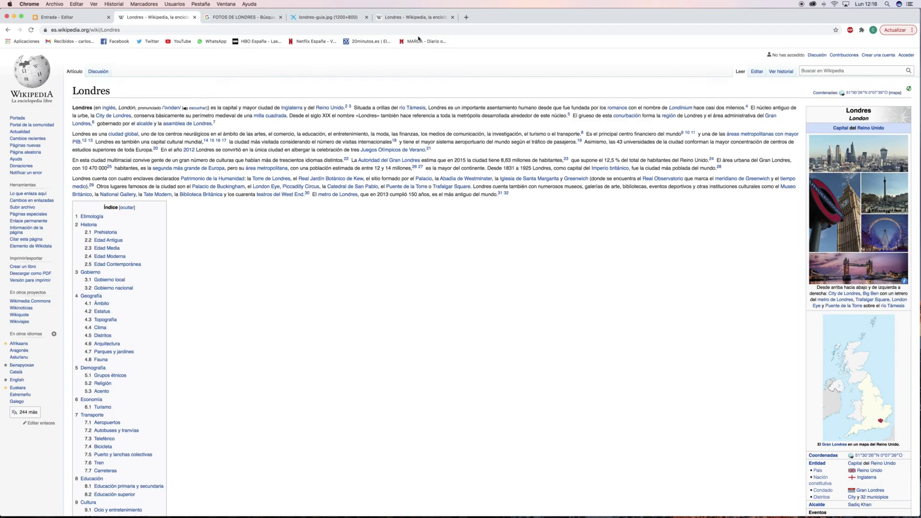
{"action": "left_click", "coordinate": [194, 17]}
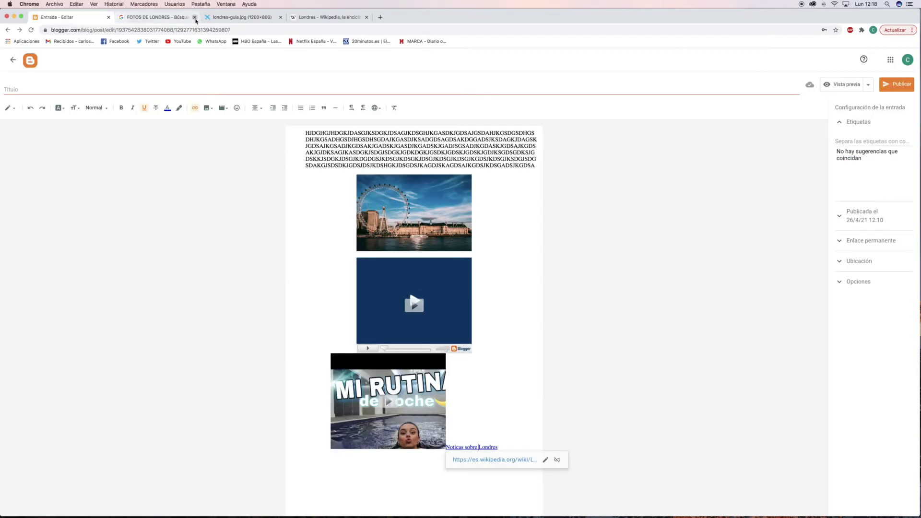
{"action": "left_click", "coordinate": [195, 16]}
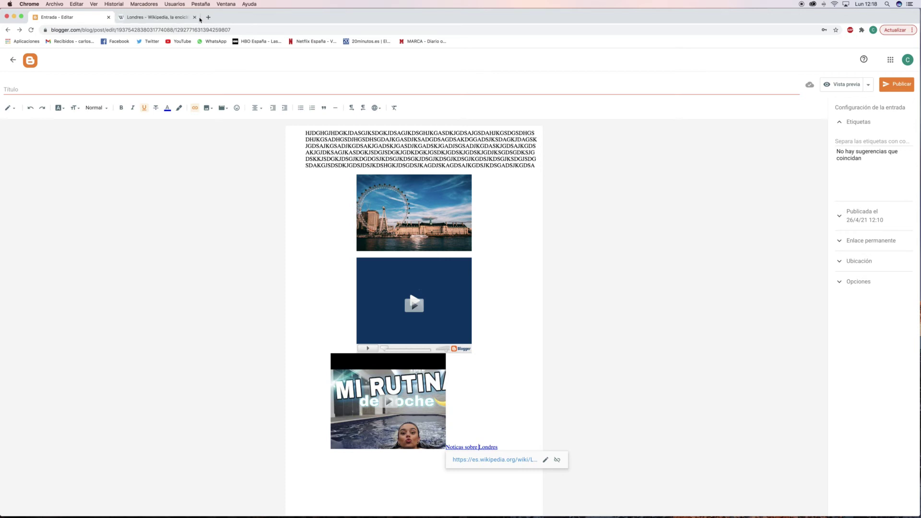
{"action": "left_click", "coordinate": [197, 18]}
{"action": "left_click", "coordinate": [195, 17]}
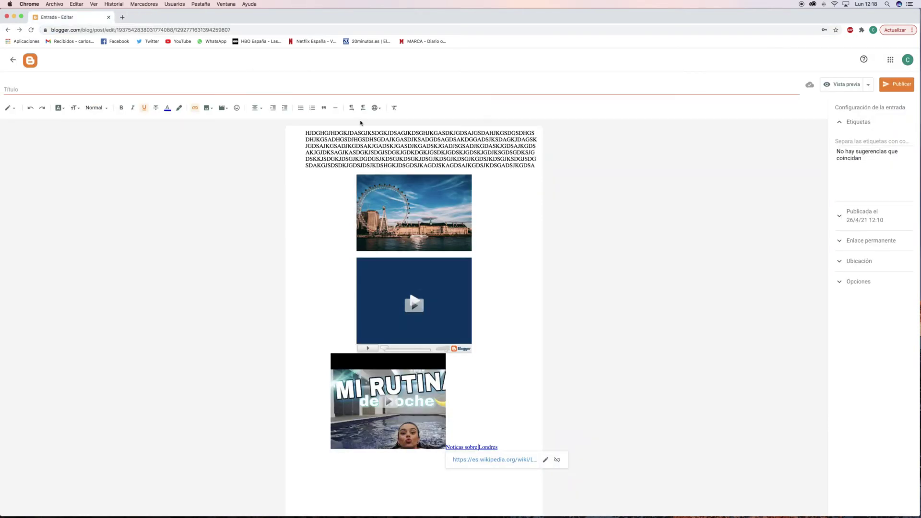